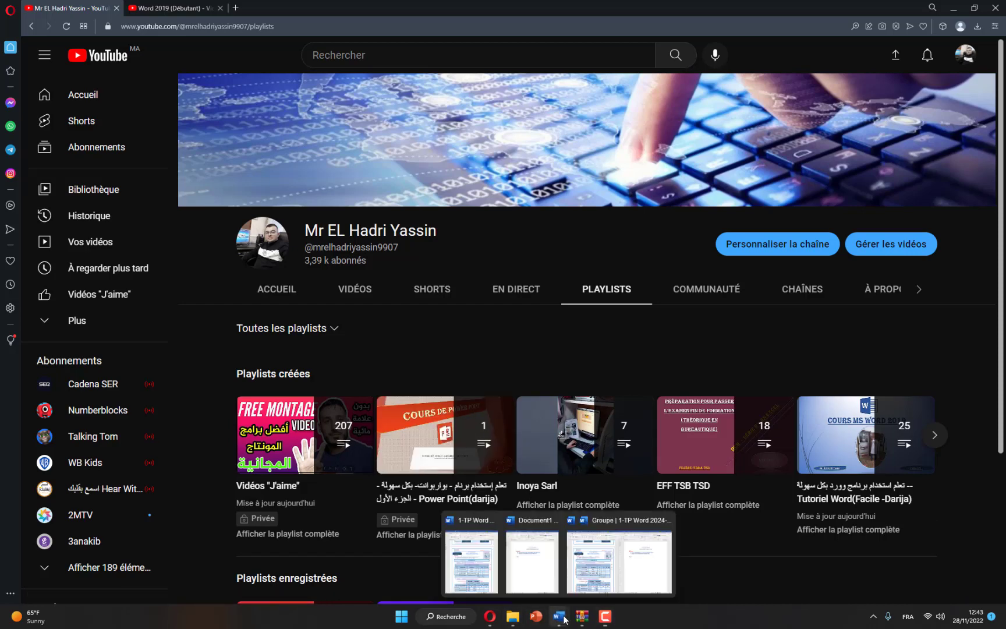
Tile the two Word documents side by side, then browse the YouTube channel playlists
click(591, 554)
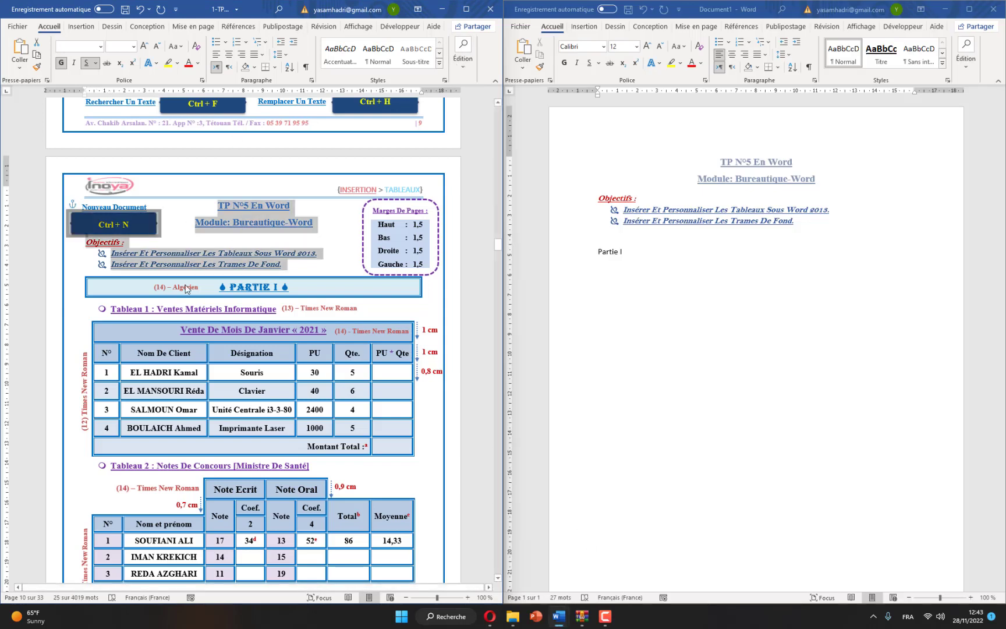
click(270, 309)
mouse_move(513, 616)
click(489, 615)
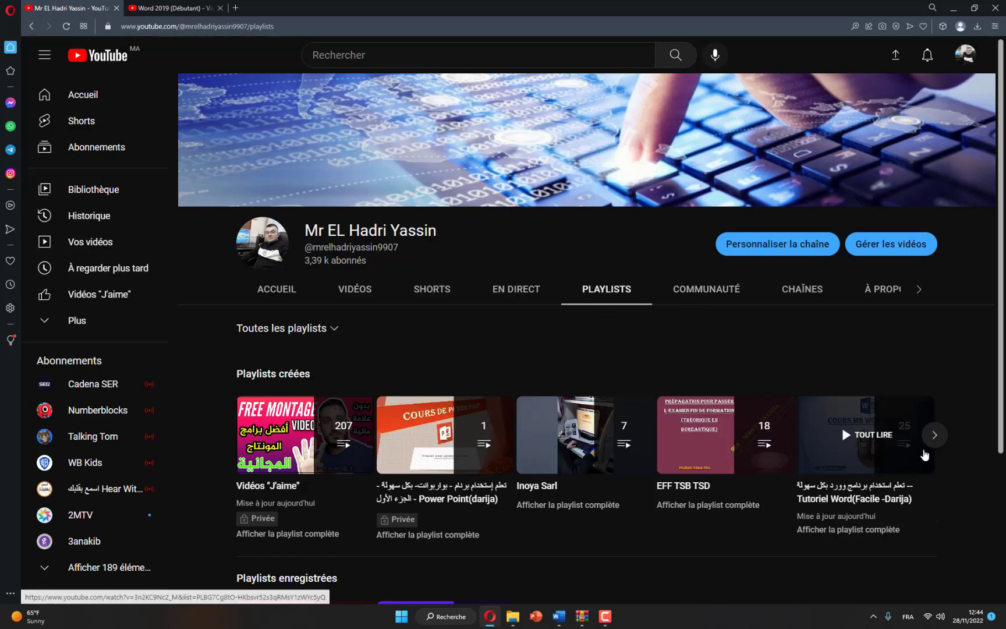
click(934, 435)
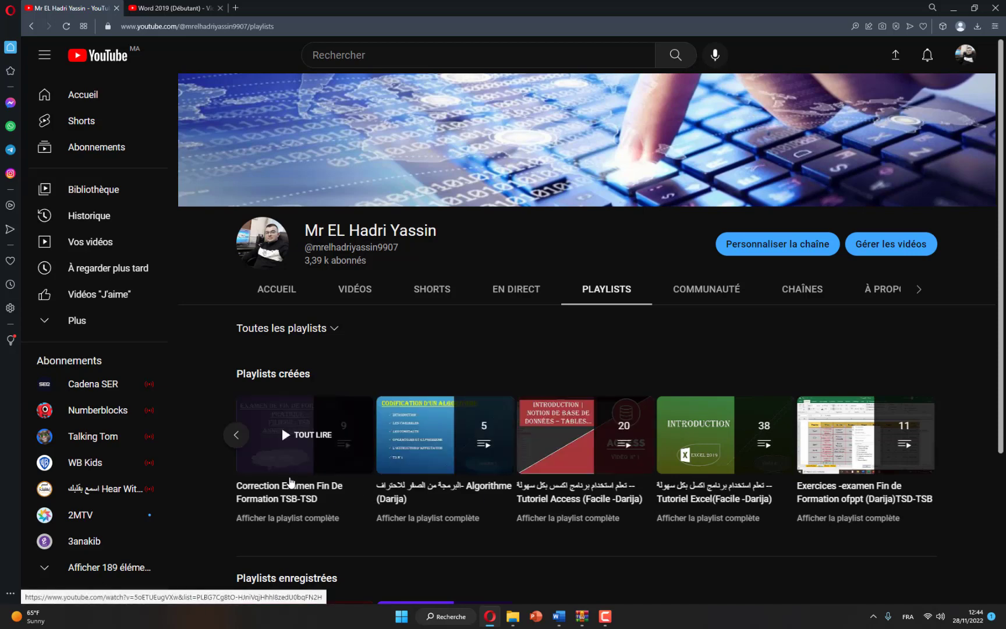
click(236, 435)
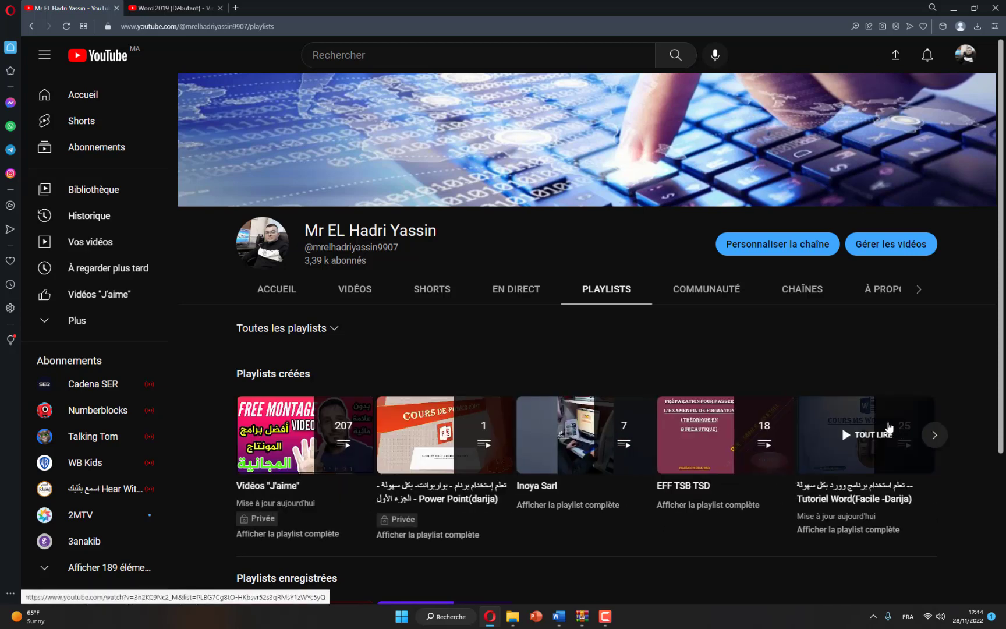
Go to the Word 2019 (Débutant) video tab and scroll through its tutorial playlist
click(194, 11)
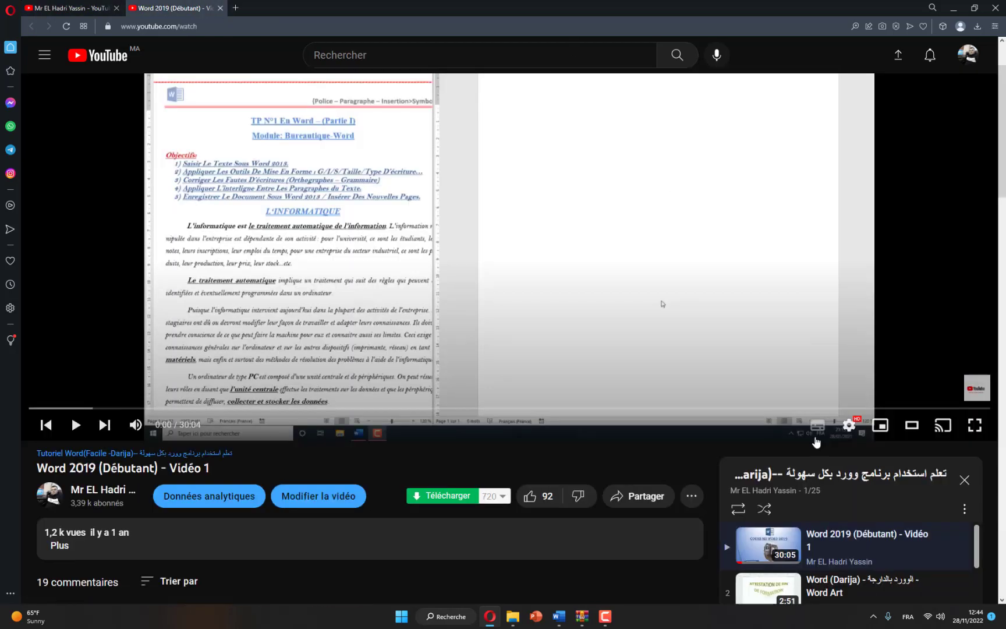
scroll(815, 443, down, 3)
scroll(839, 447, down, 1)
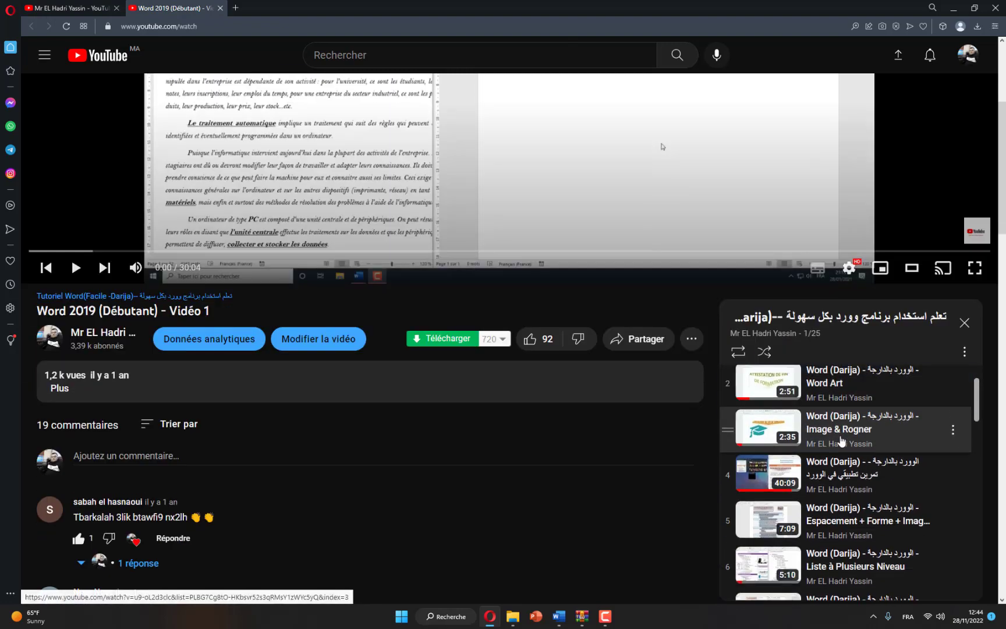
scroll(843, 445, down, 1)
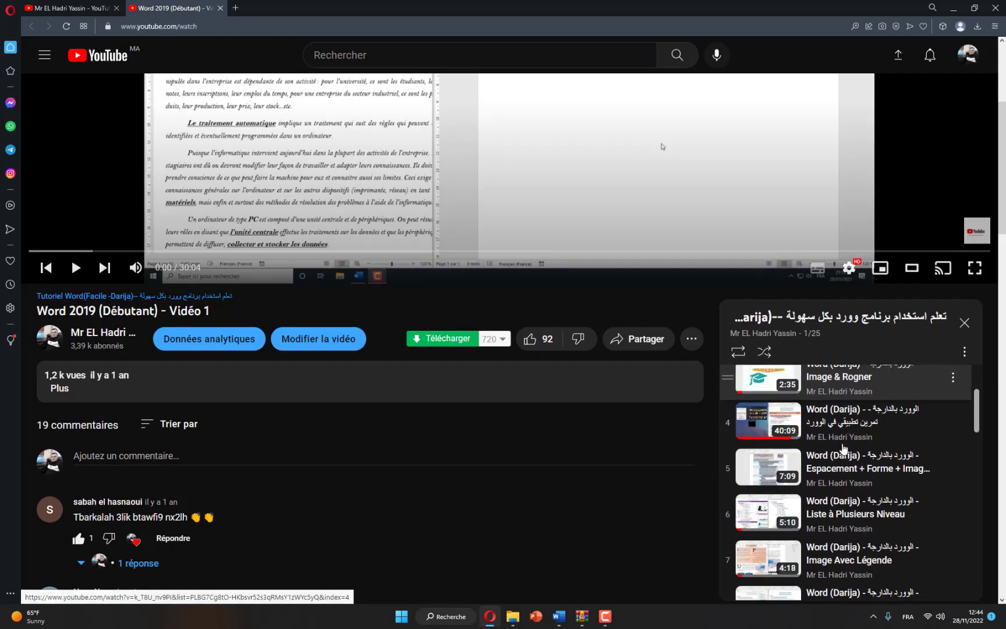
scroll(842, 447, down, 1)
scroll(843, 449, down, 1)
scroll(844, 453, down, 1)
scroll(843, 453, down, 2)
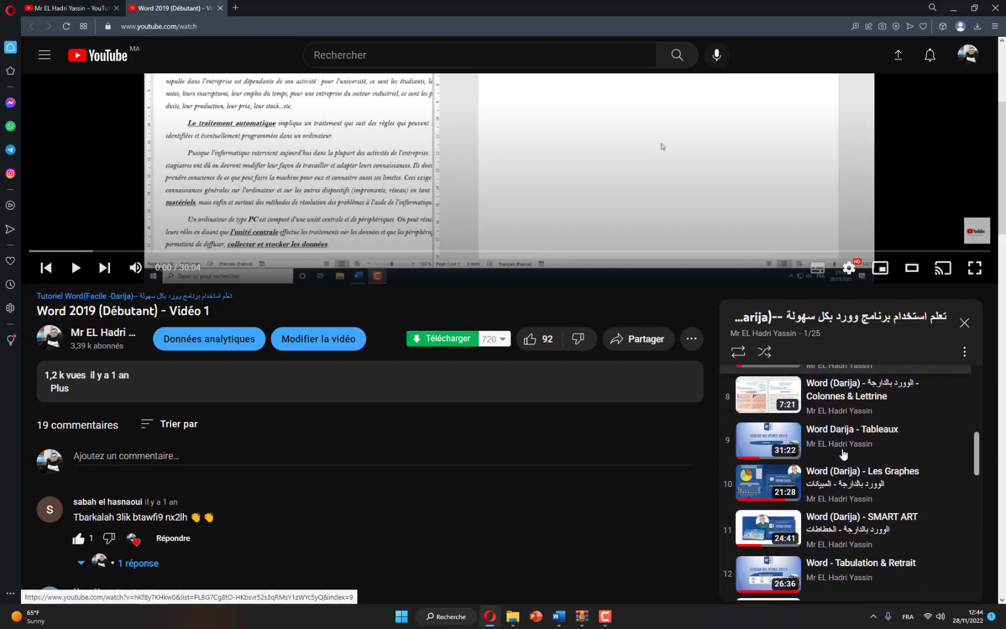
scroll(847, 483, down, 1)
scroll(853, 520, up, 2)
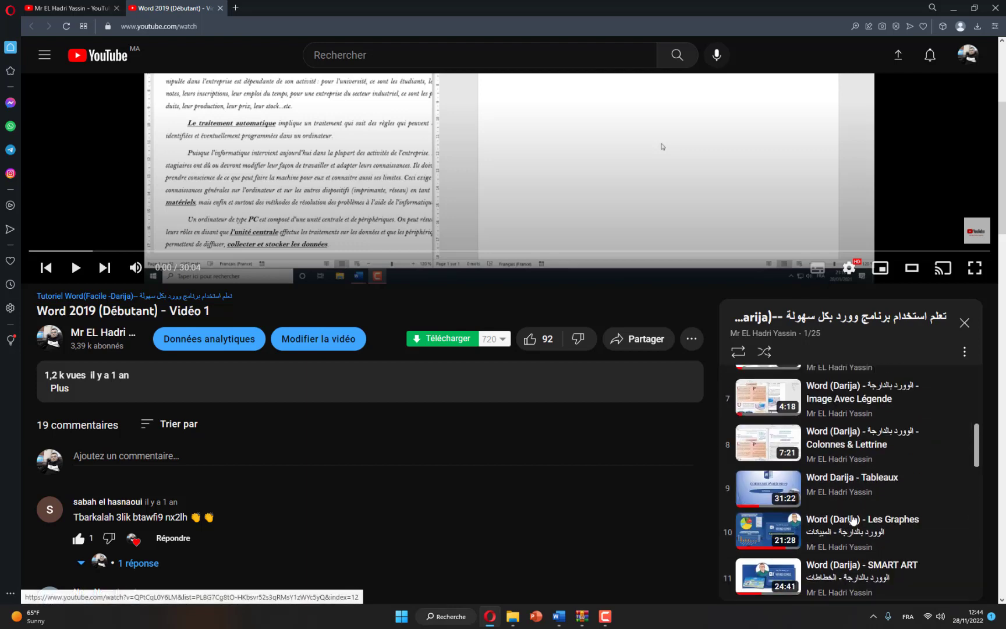
scroll(853, 520, up, 3)
scroll(853, 519, up, 2)
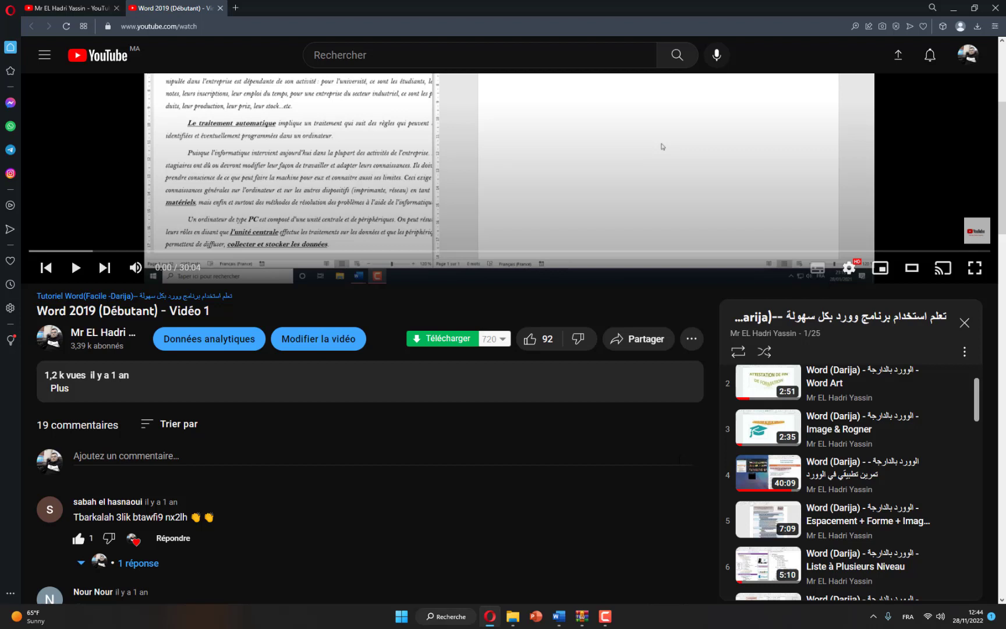
Minimize the browser, deselect text in the TP exercise, and bring Document1 back from its Fichier page
click(946, 12)
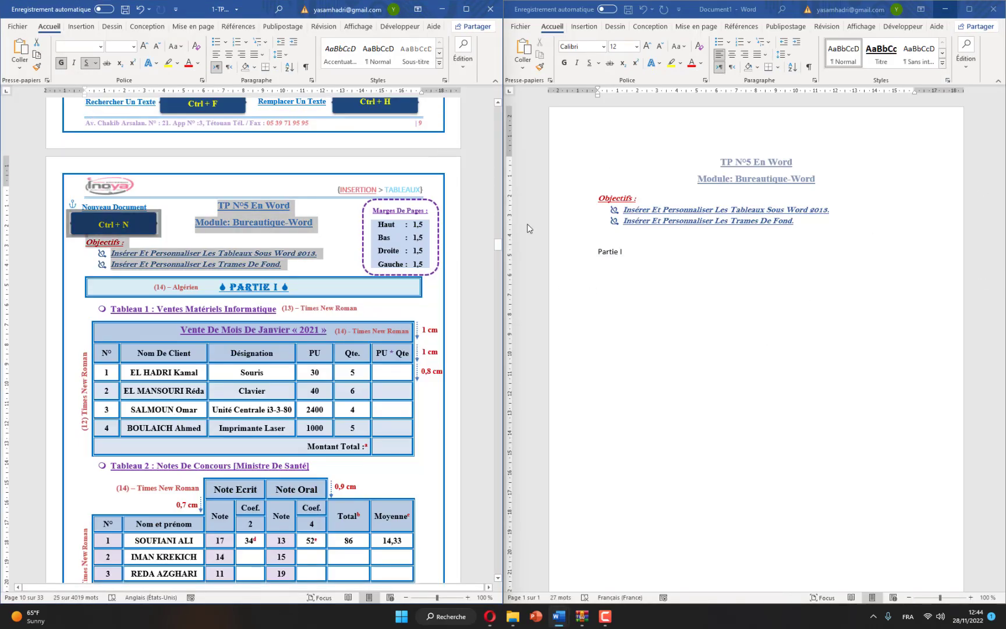
click(249, 262)
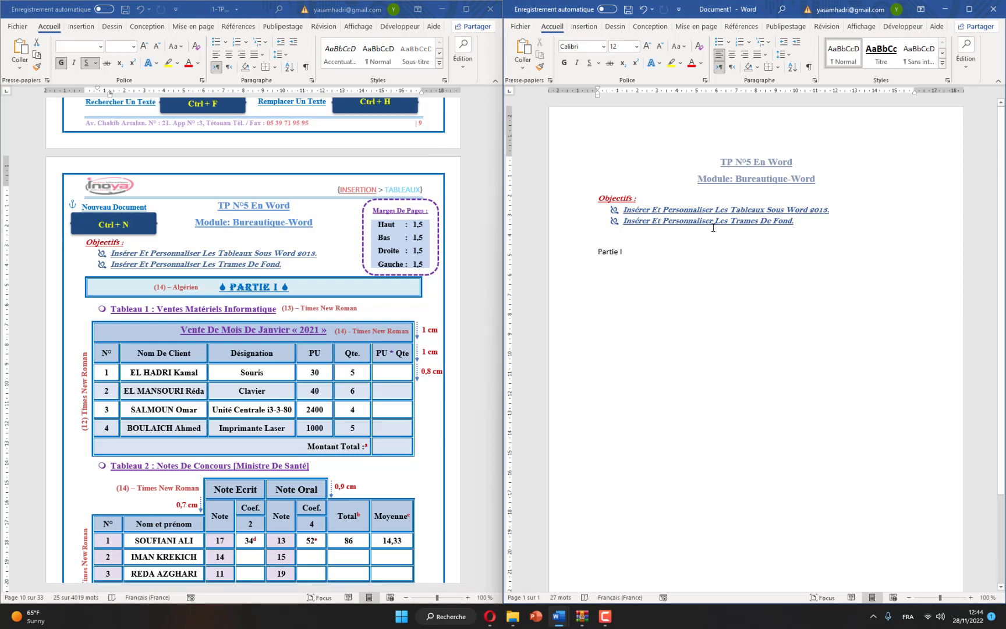
click(520, 27)
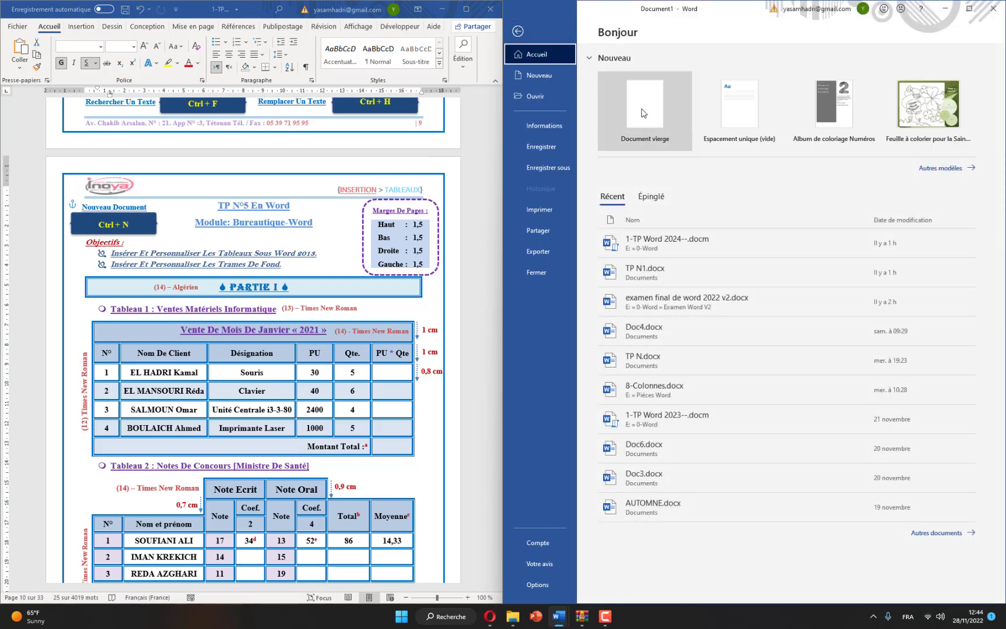
click(517, 31)
text(Partie I)
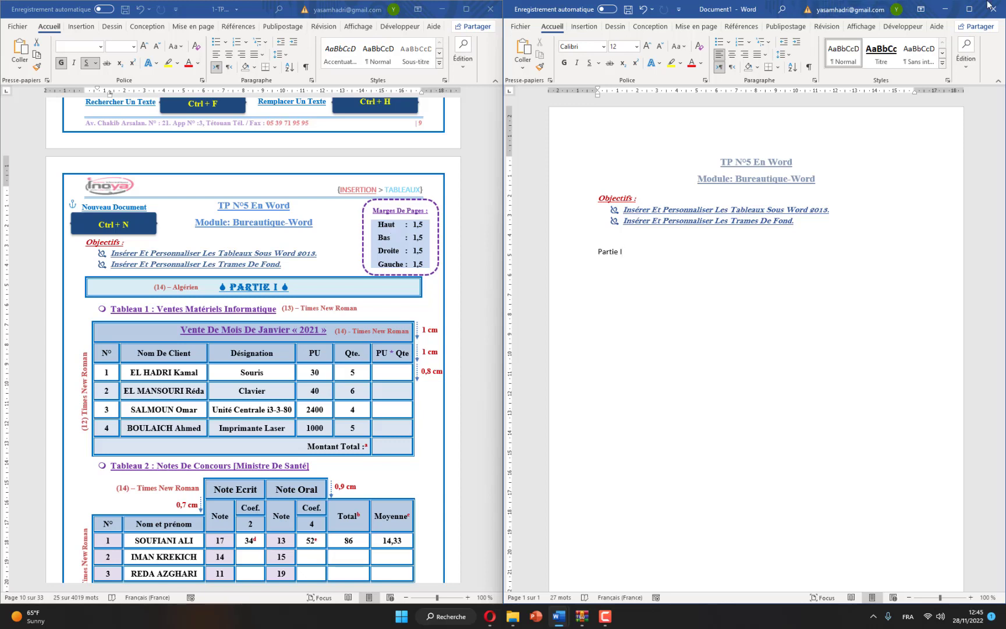
Maximize Document1, turn on Quadrillage gridlines, and zoom the page to 130%
click(969, 8)
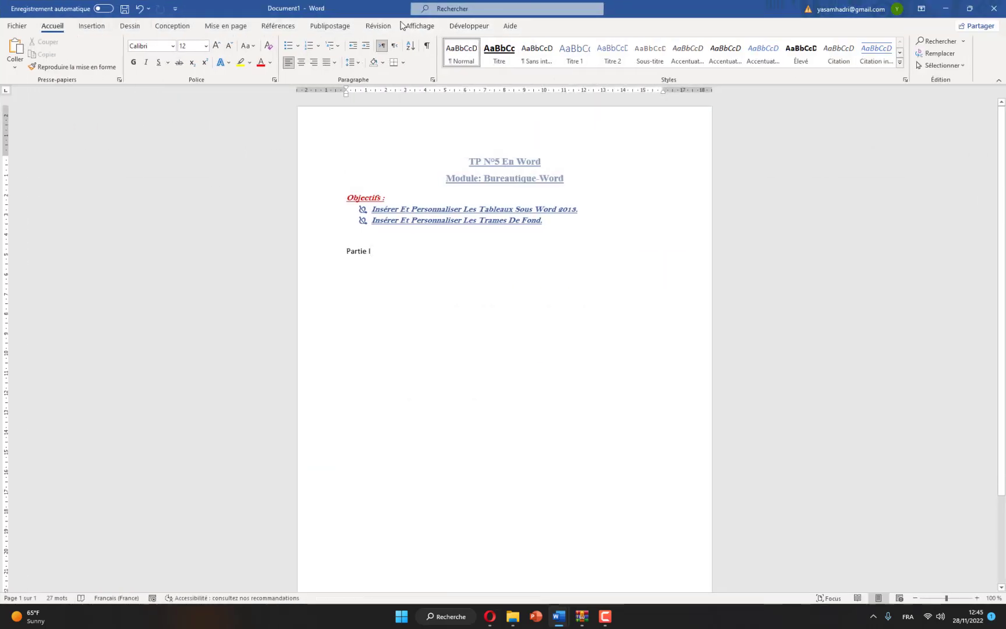
click(411, 25)
click(261, 52)
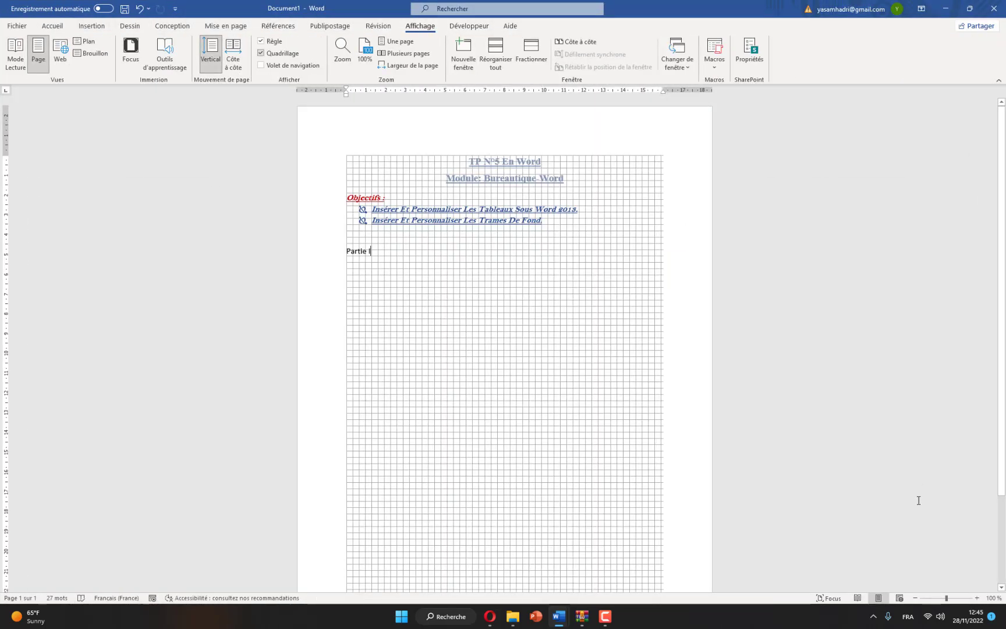
click(976, 597)
click(977, 598)
click(976, 598)
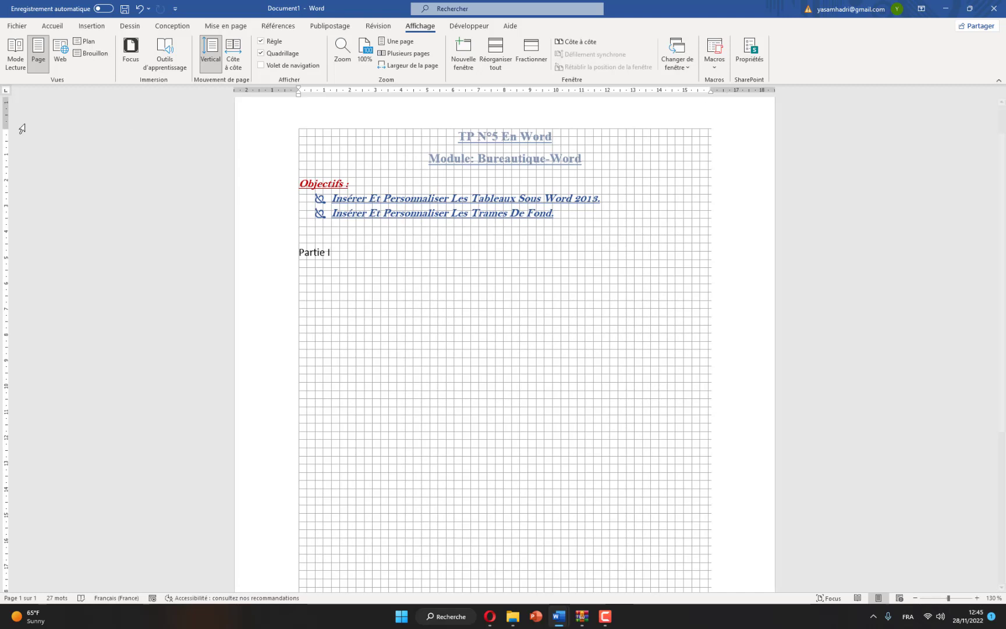
scroll(39, 243, down, 1)
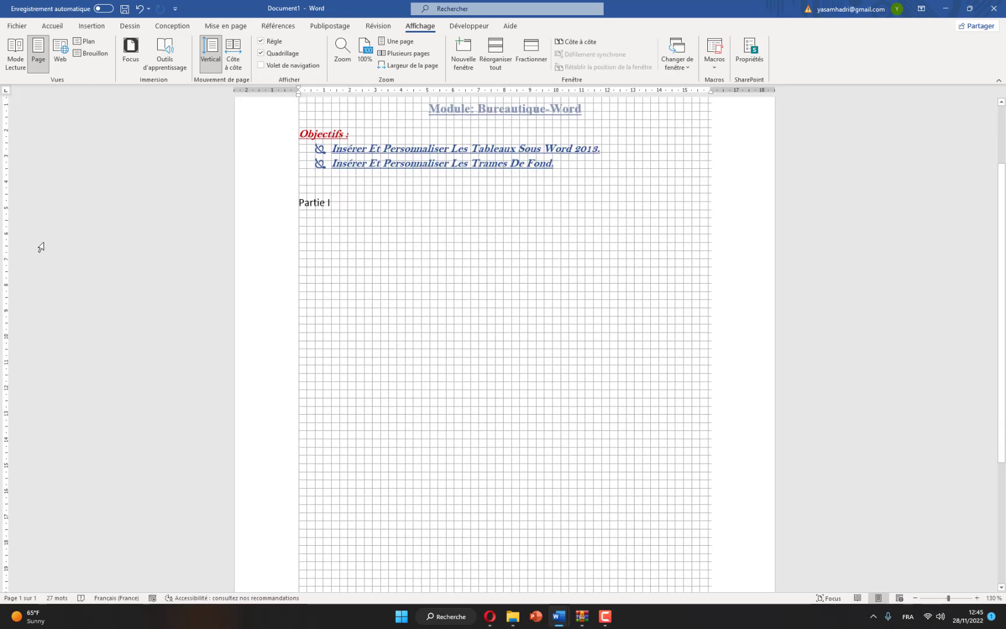
scroll(453, 298, up, 2)
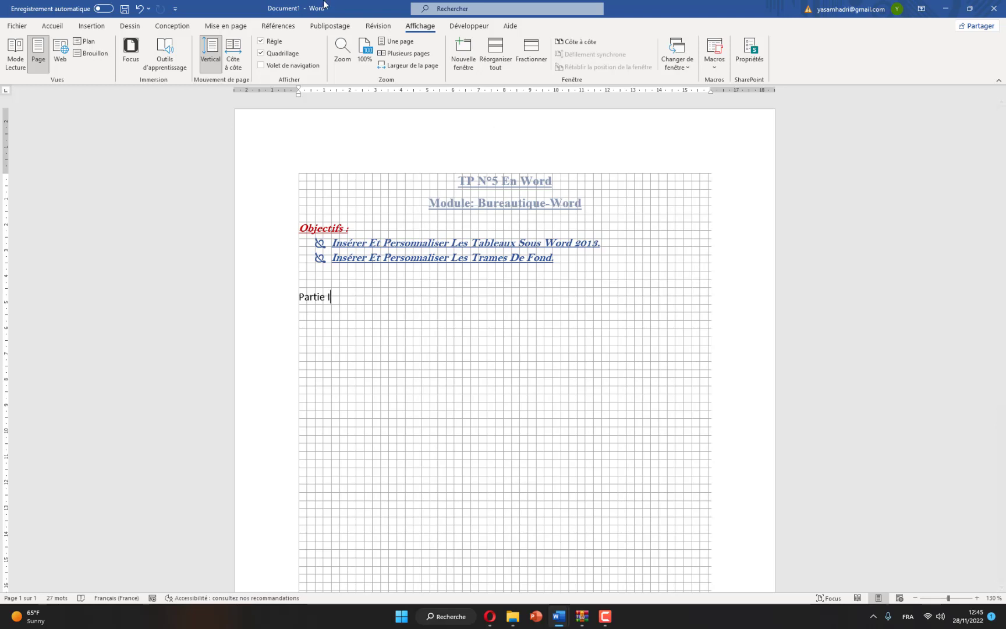
Set the top, bottom, left and right margins to 1,5 cm in Marges personnalisées
click(222, 25)
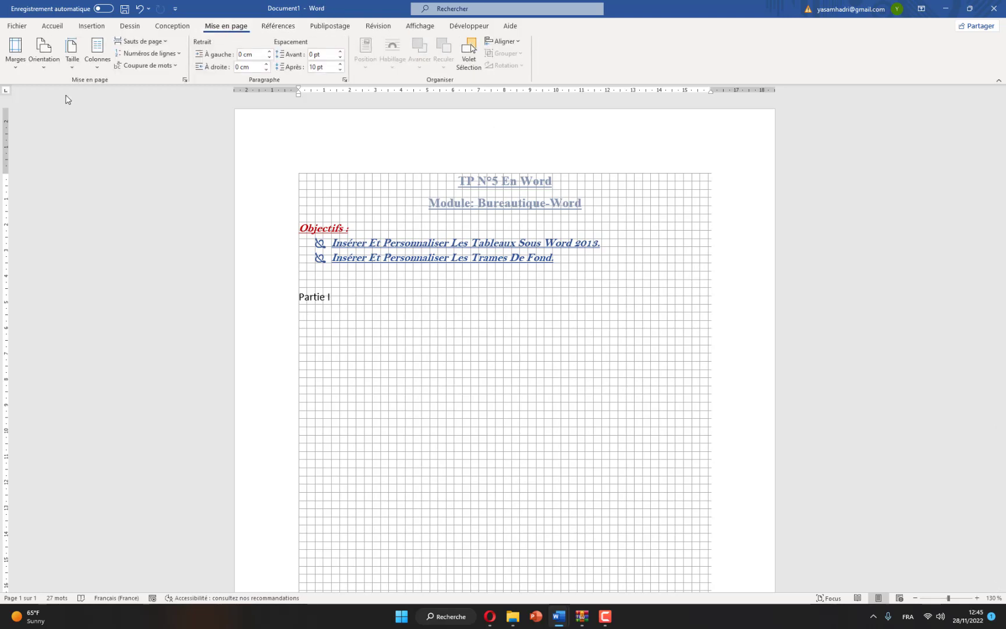
click(15, 49)
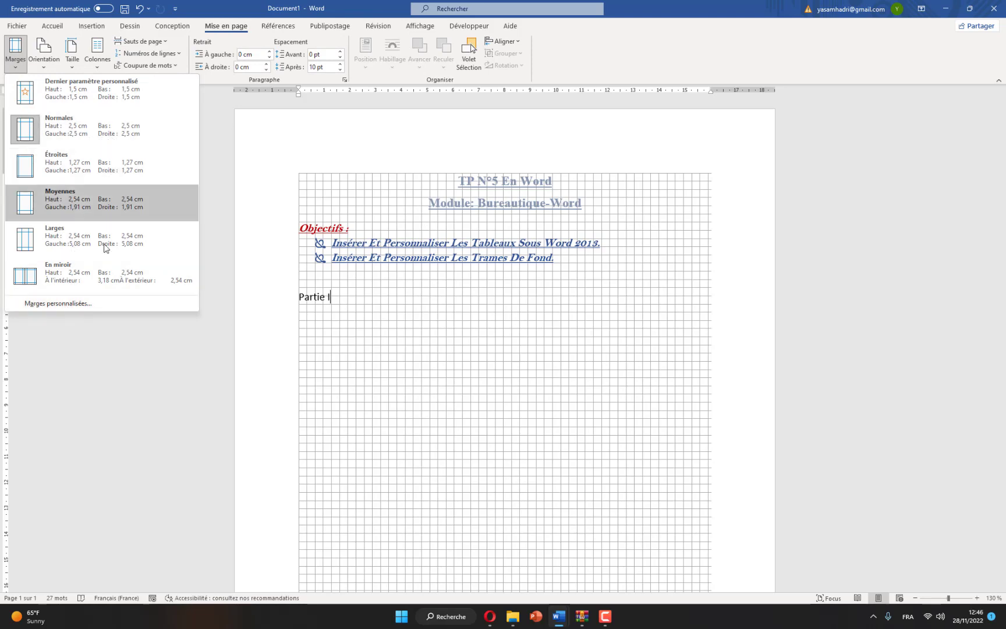
click(70, 303)
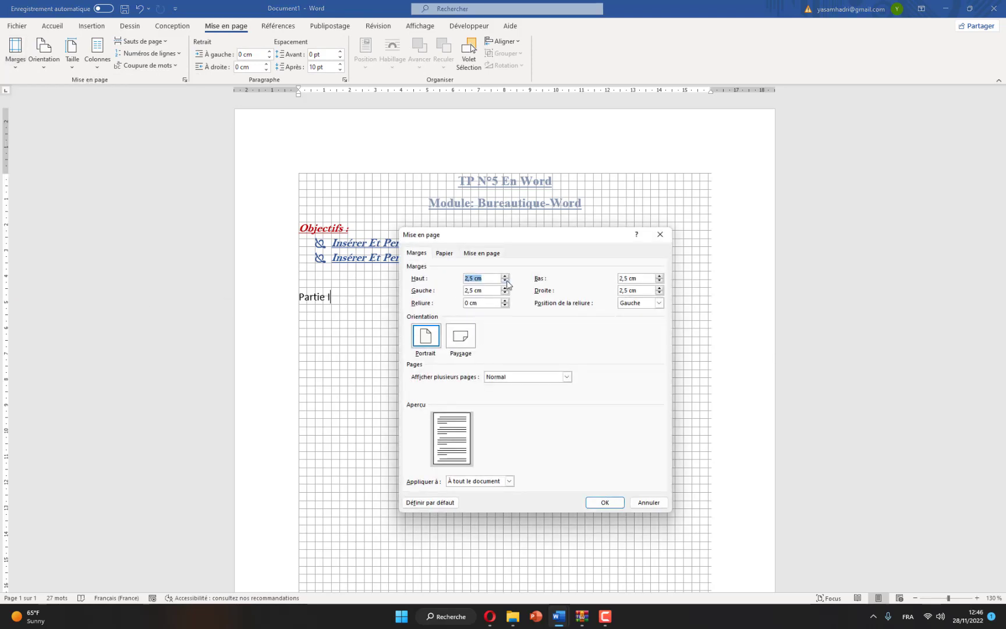
click(506, 283)
click(506, 283)
click(507, 283)
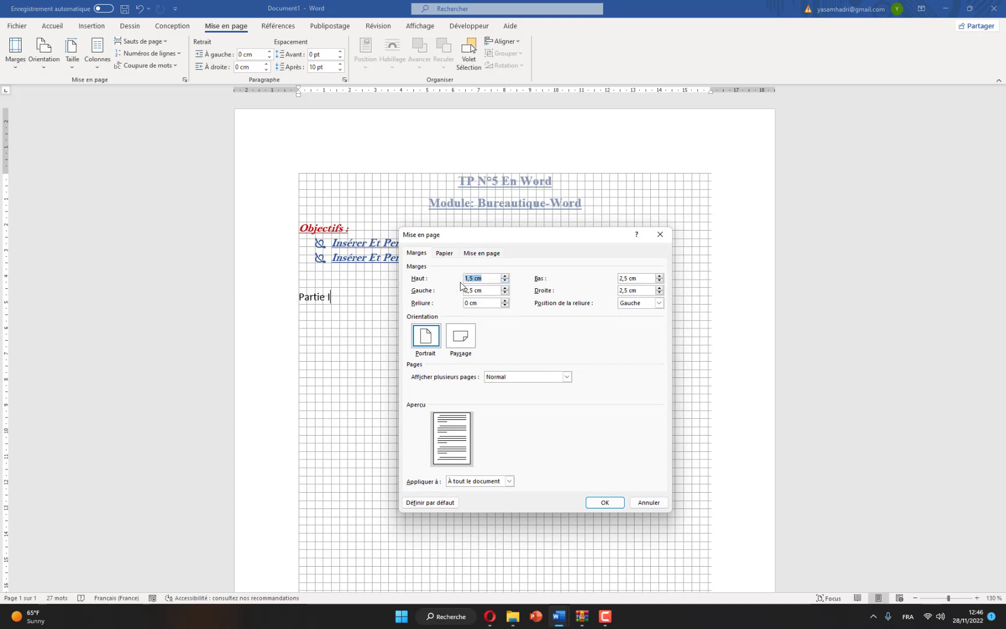
drag(643, 278, 606, 285)
text(1,5 cm)
drag(488, 290, 462, 291)
text(1,5 cm)
drag(630, 290, 595, 287)
text(1,5 cm)
click(610, 504)
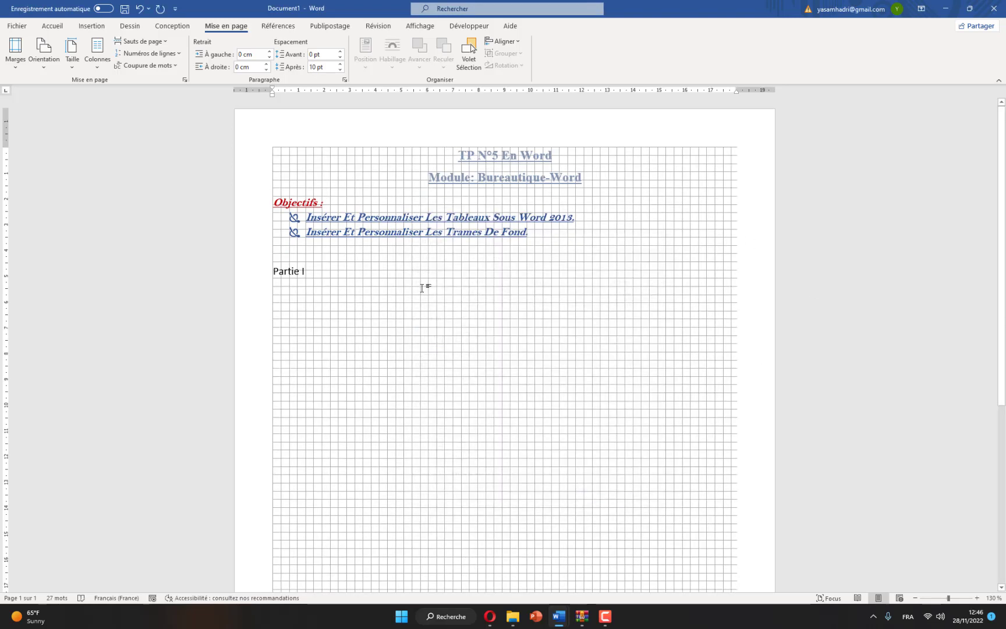
scroll(439, 348, down, 5)
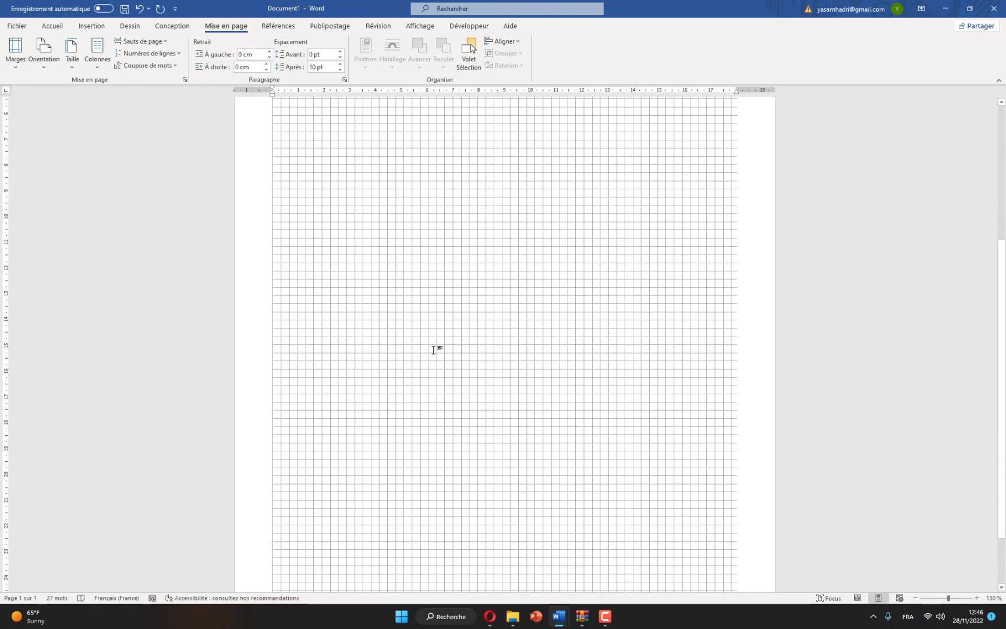
scroll(439, 349, up, 5)
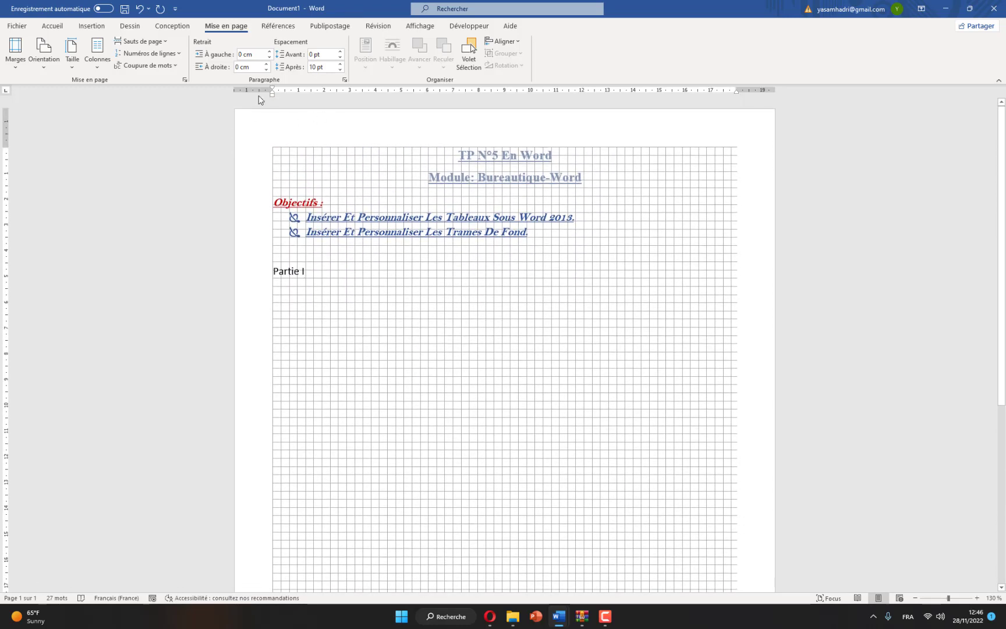
Maximize the 1-TP reference document and place the cursor inside its Tableau 1 sales table
click(52, 27)
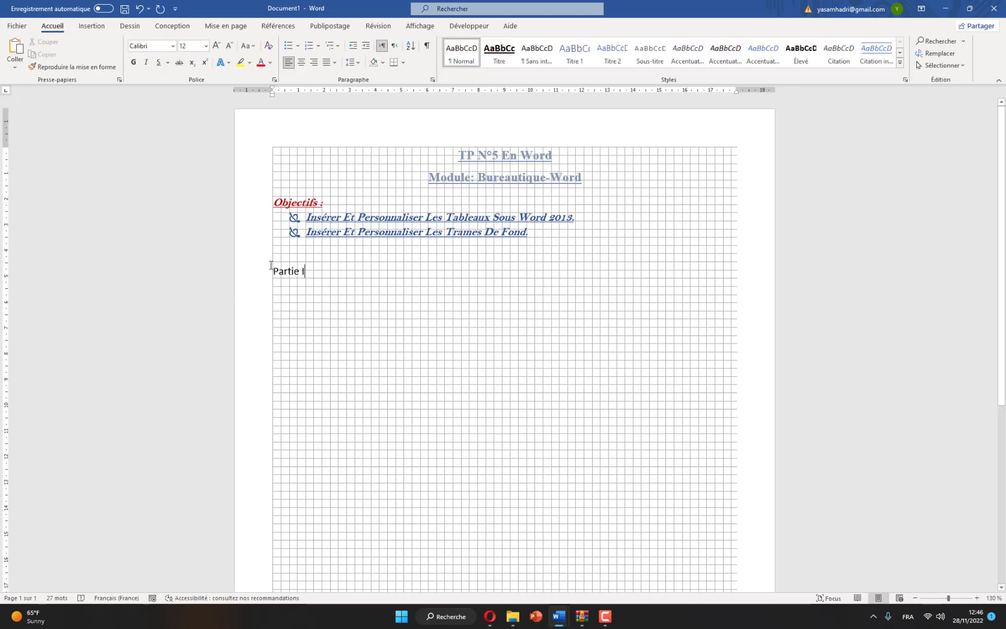
mouse_move(559, 615)
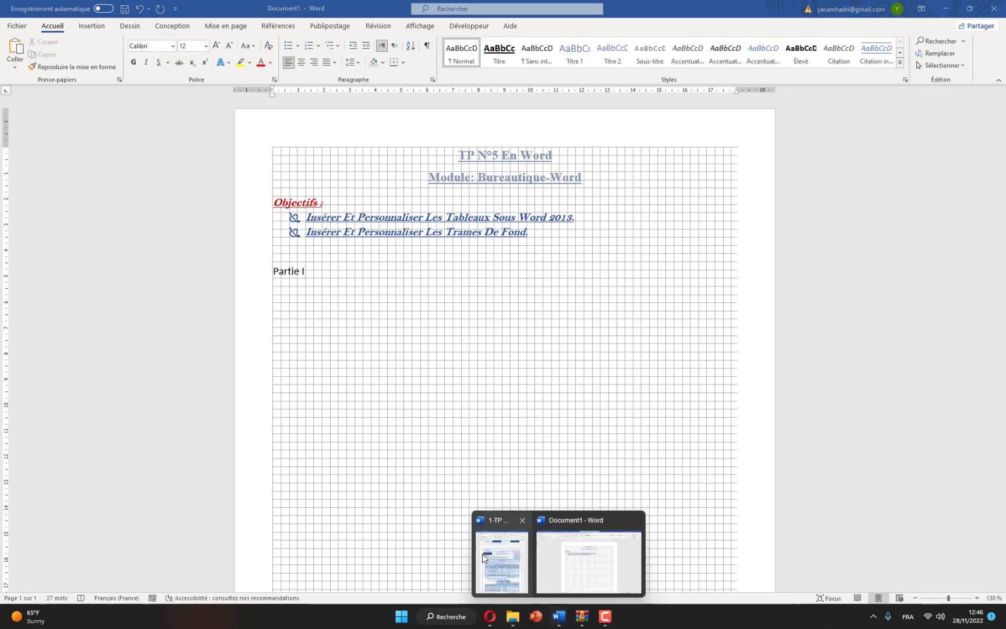
click(479, 554)
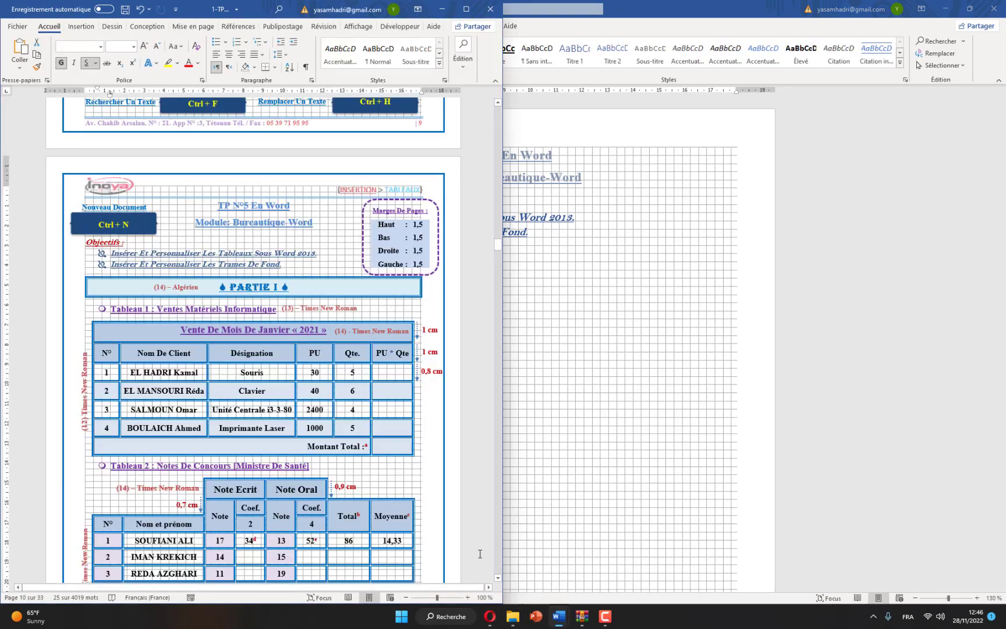
click(466, 9)
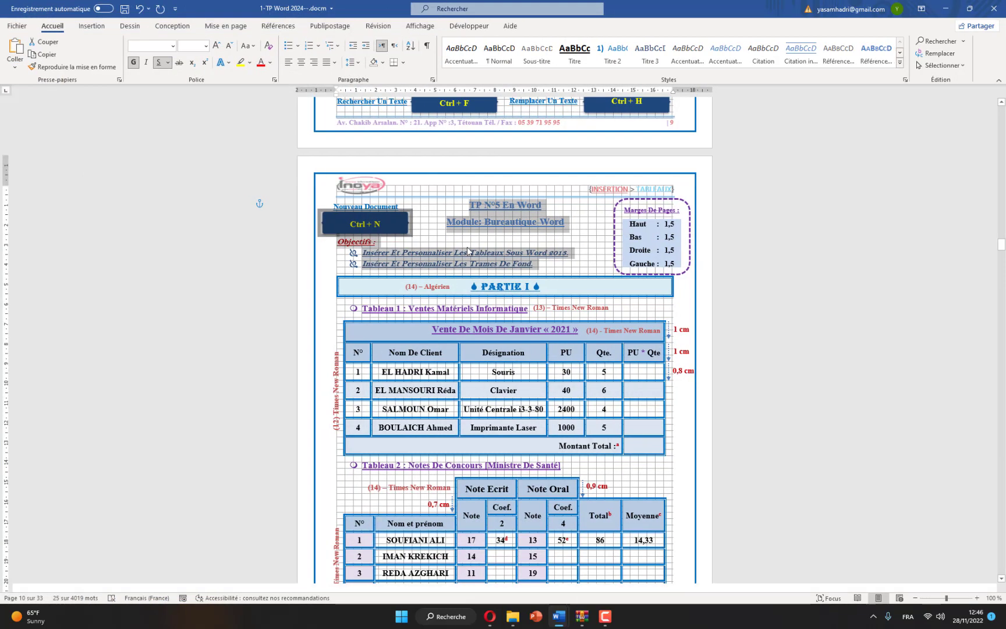
click(854, 405)
ctrl+scroll(849, 407, up, 2)
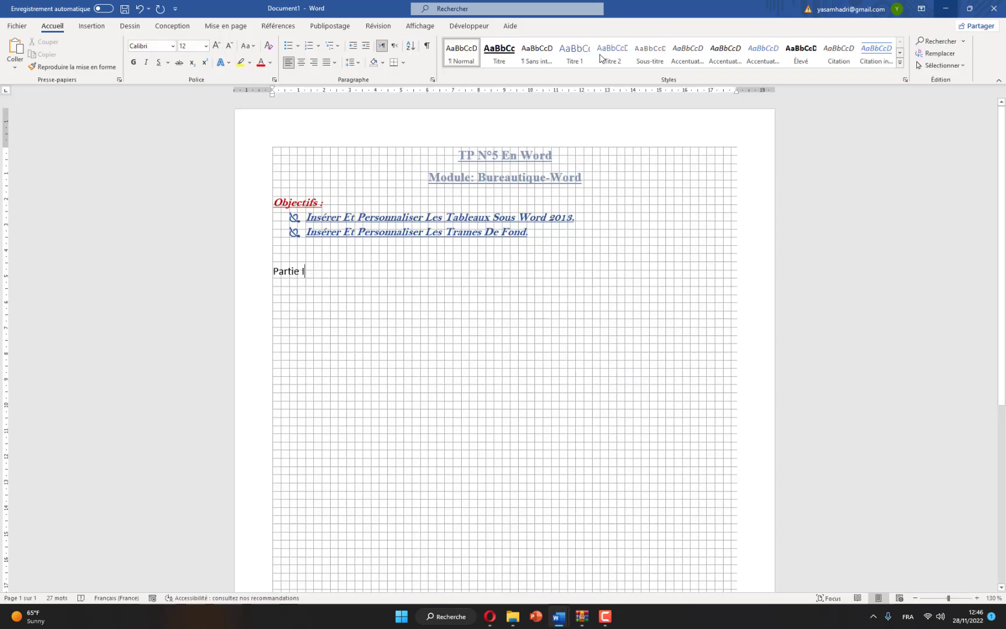
In Document1, centre the Partie I line and make it bold, italic and underlined
click(946, 8)
click(249, 272)
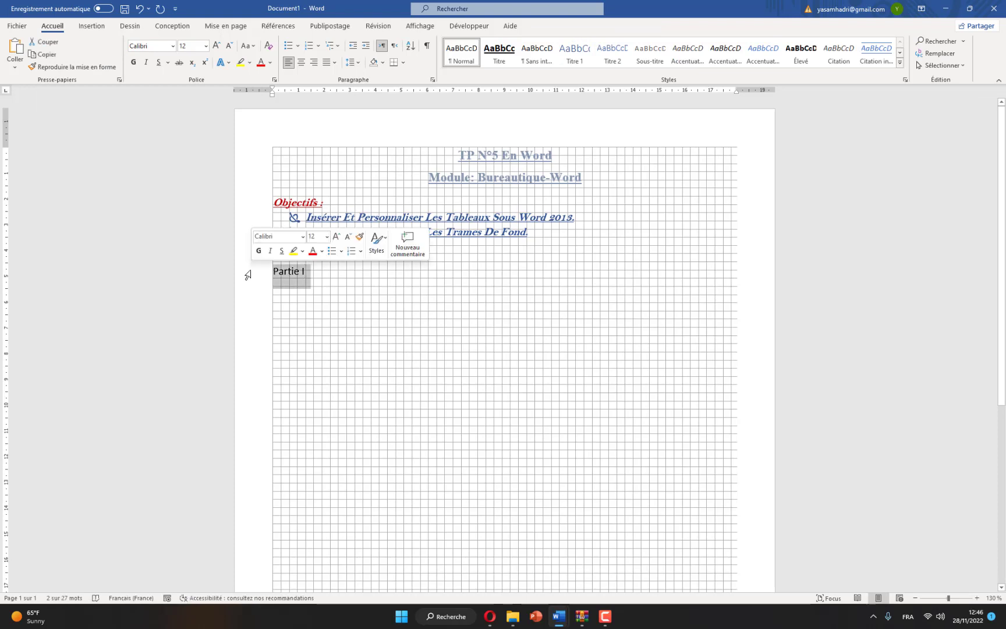
key(ctrl+e)
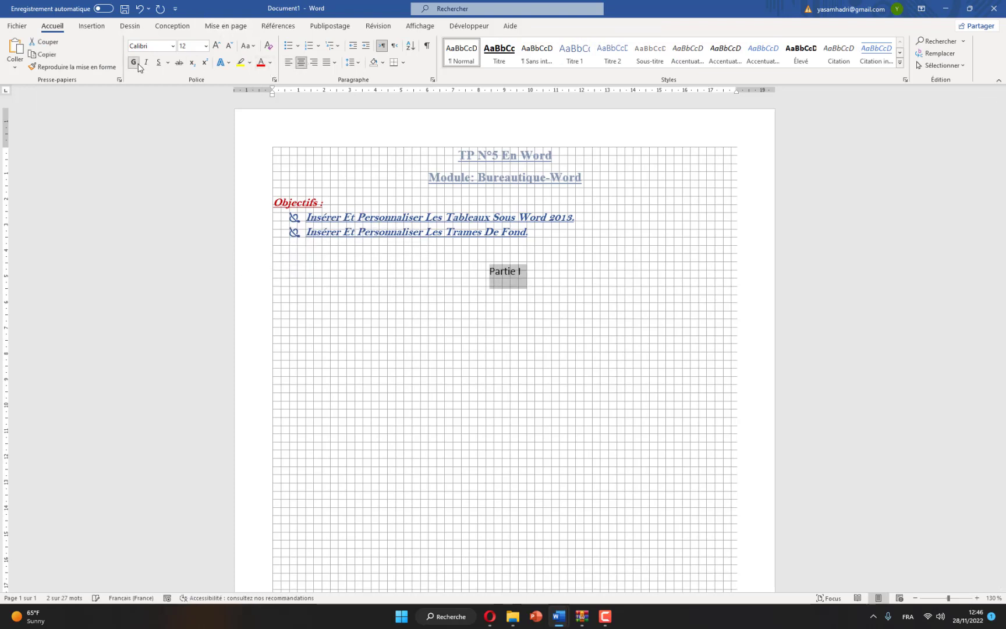
click(133, 63)
click(146, 62)
click(158, 62)
Format Partie I in Algerian 14, purple font colour, with light grey shading
click(150, 46)
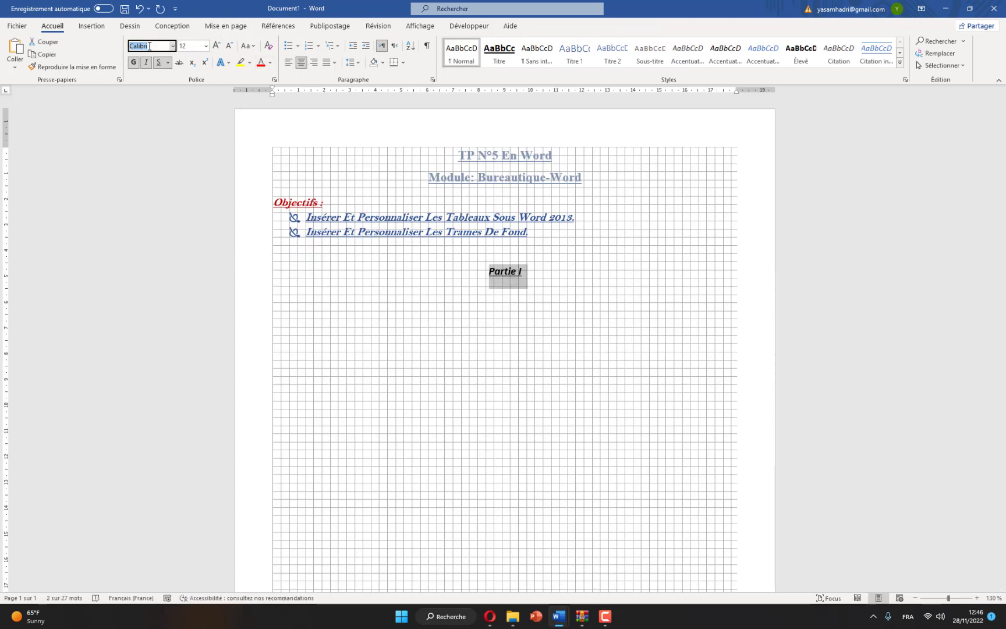
text(Algerian)
key(Return)
click(216, 46)
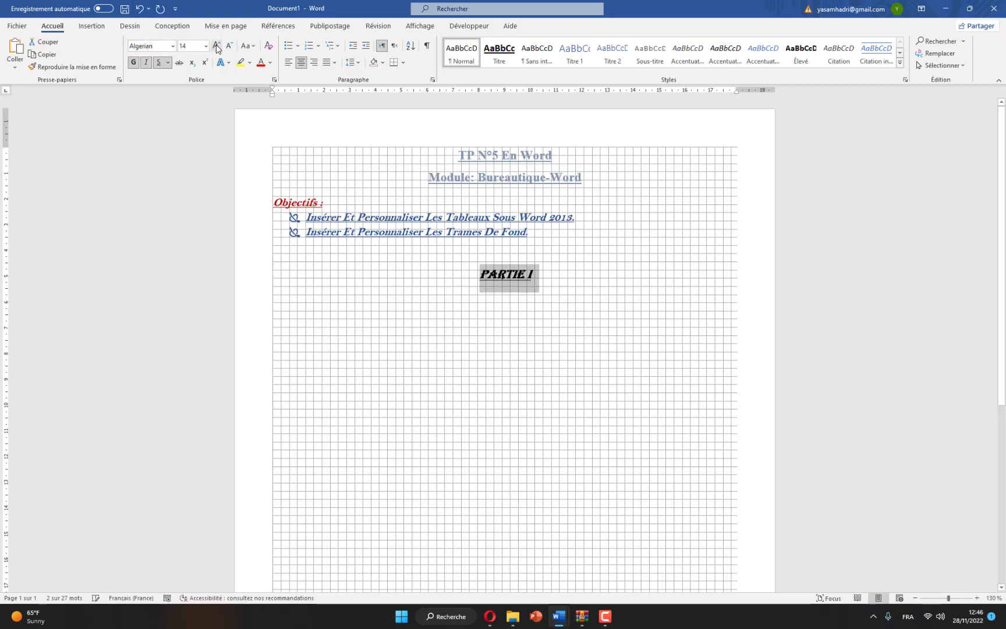
click(270, 62)
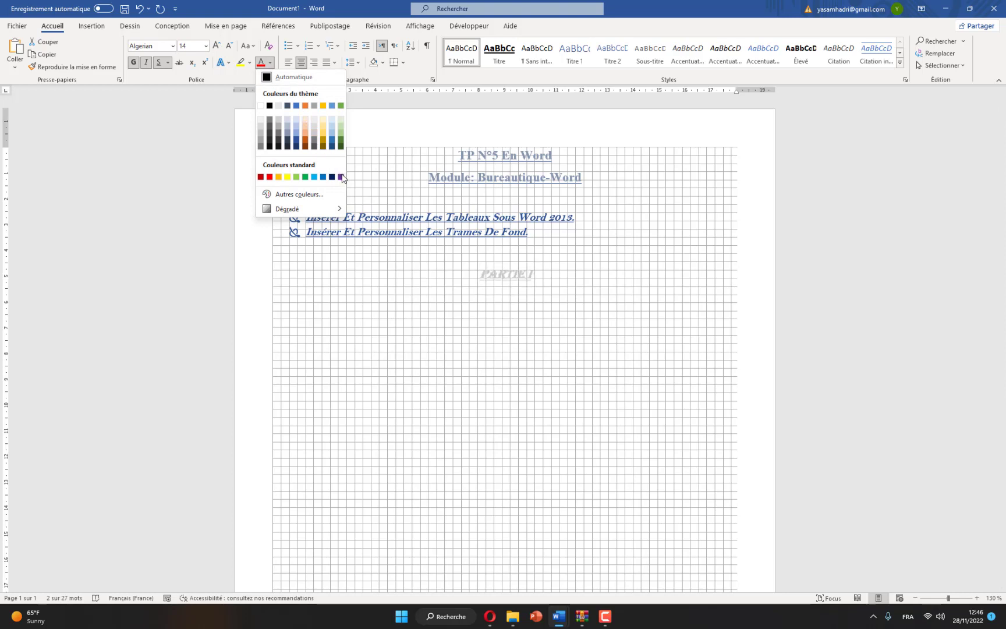
click(341, 177)
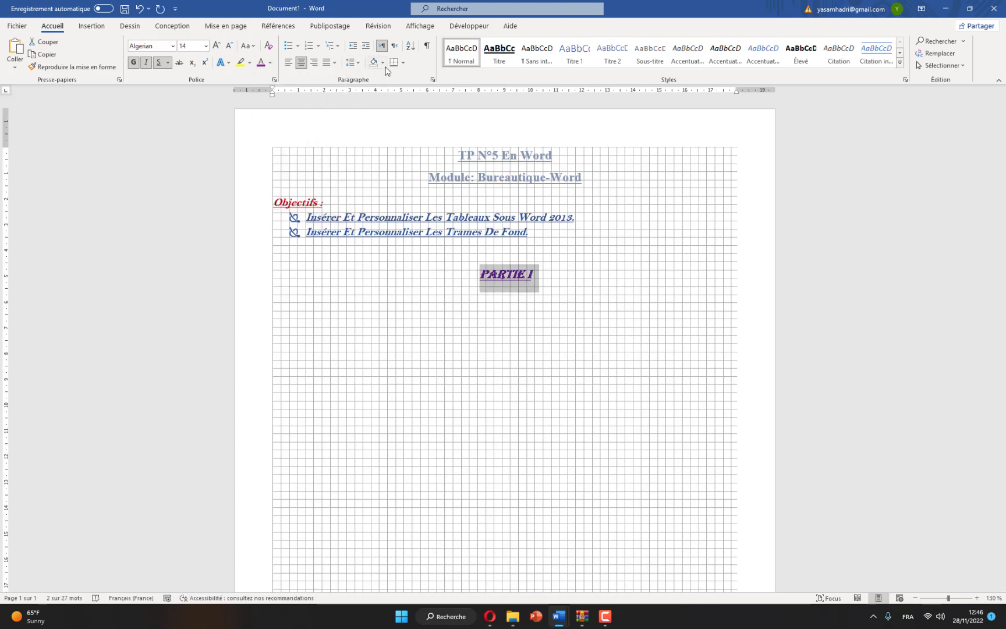
click(383, 62)
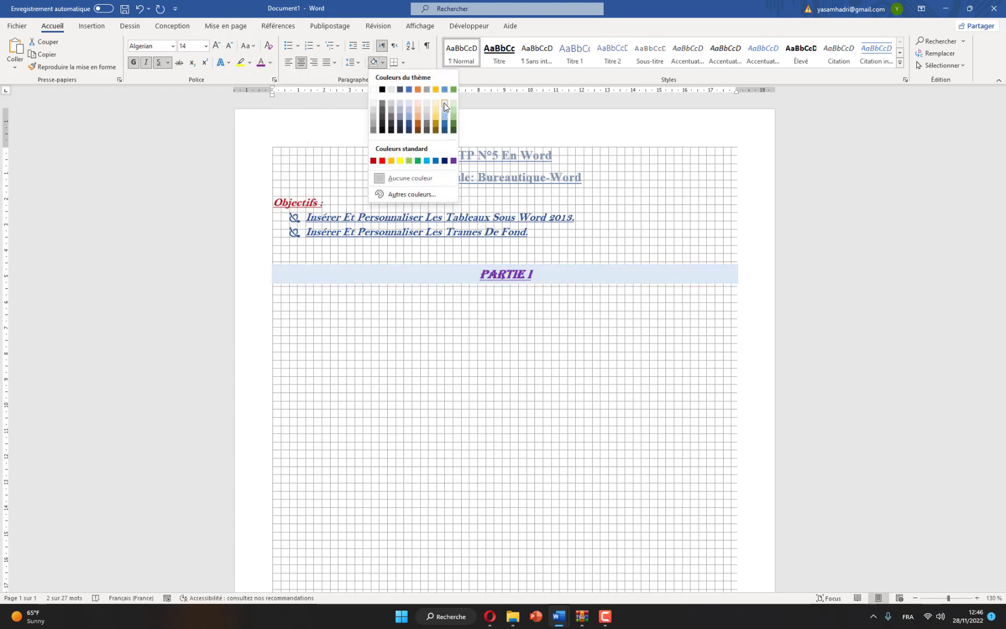
click(429, 102)
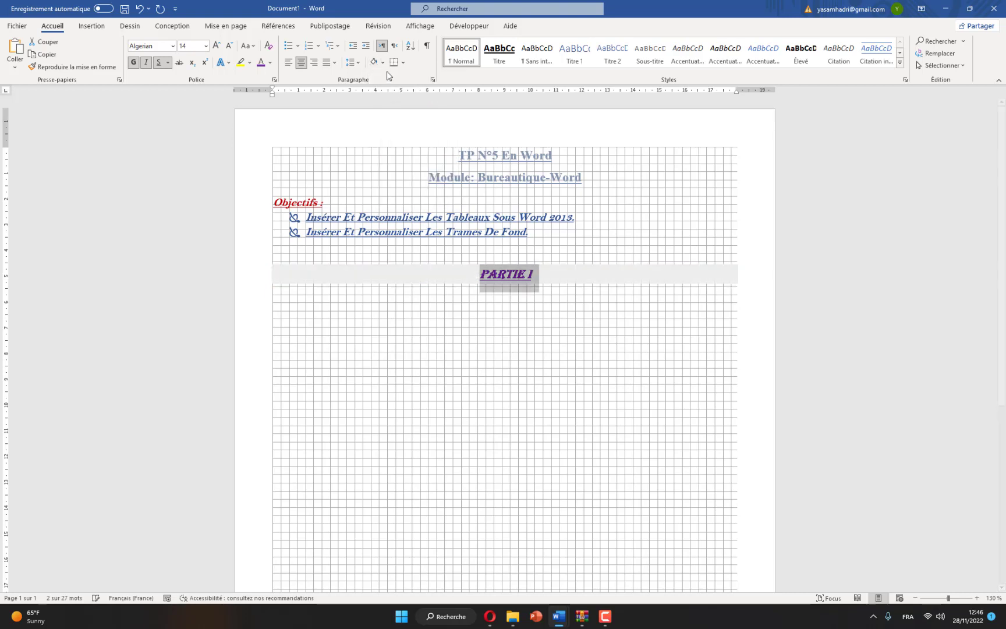
click(402, 64)
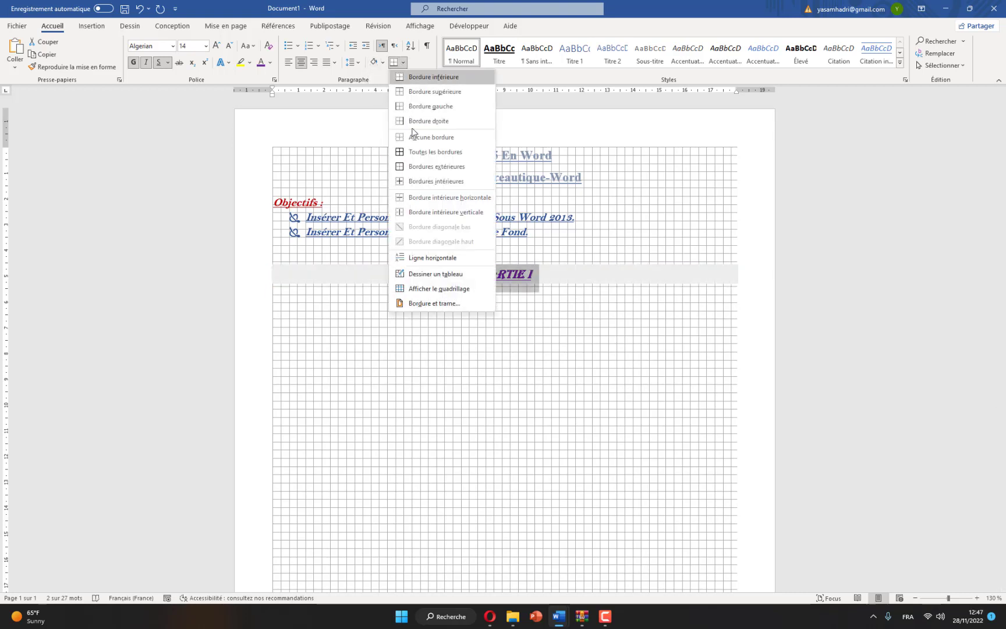
Give PARTIE I an Encadrement box border: thick solid line, purple, 3 pt
click(435, 303)
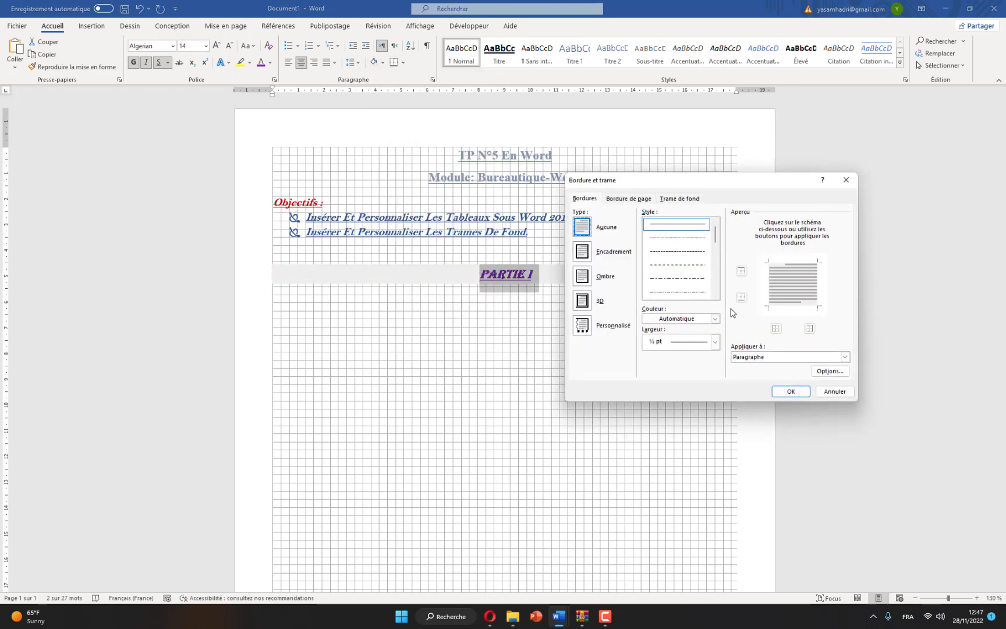
click(715, 297)
click(715, 296)
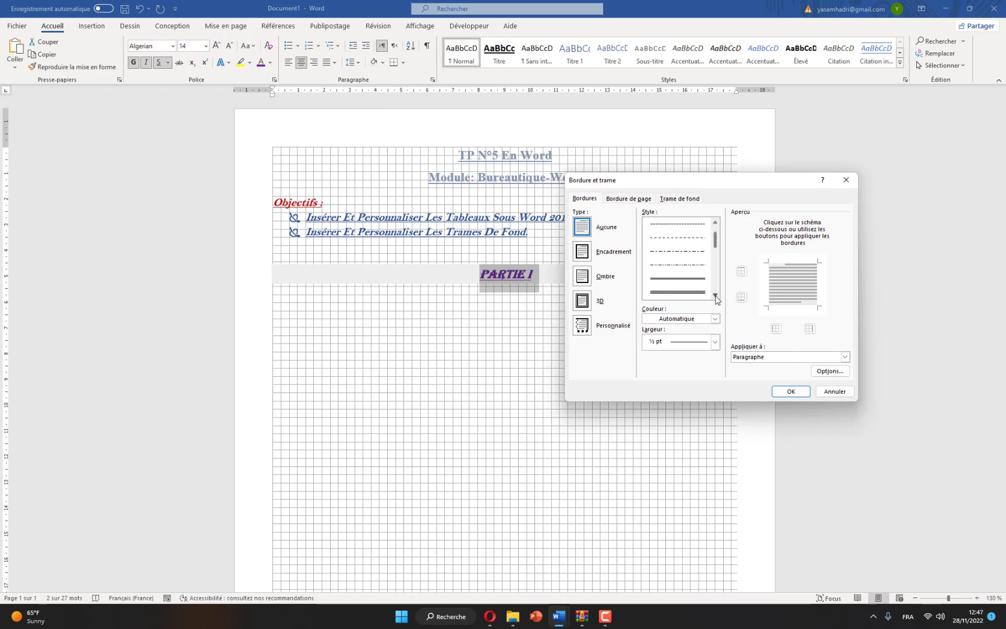
click(716, 297)
click(715, 296)
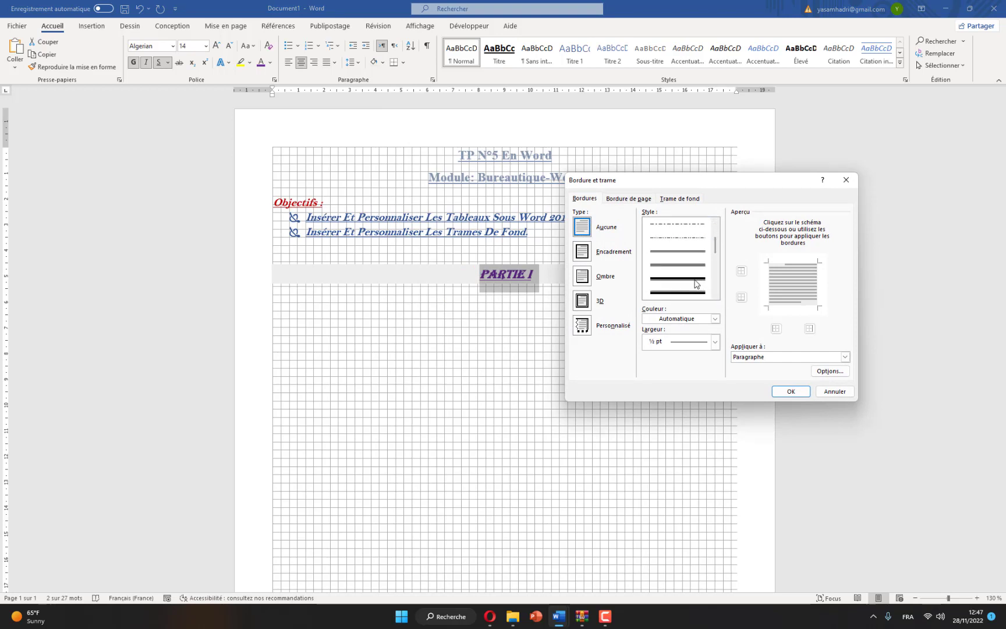
click(681, 287)
click(715, 318)
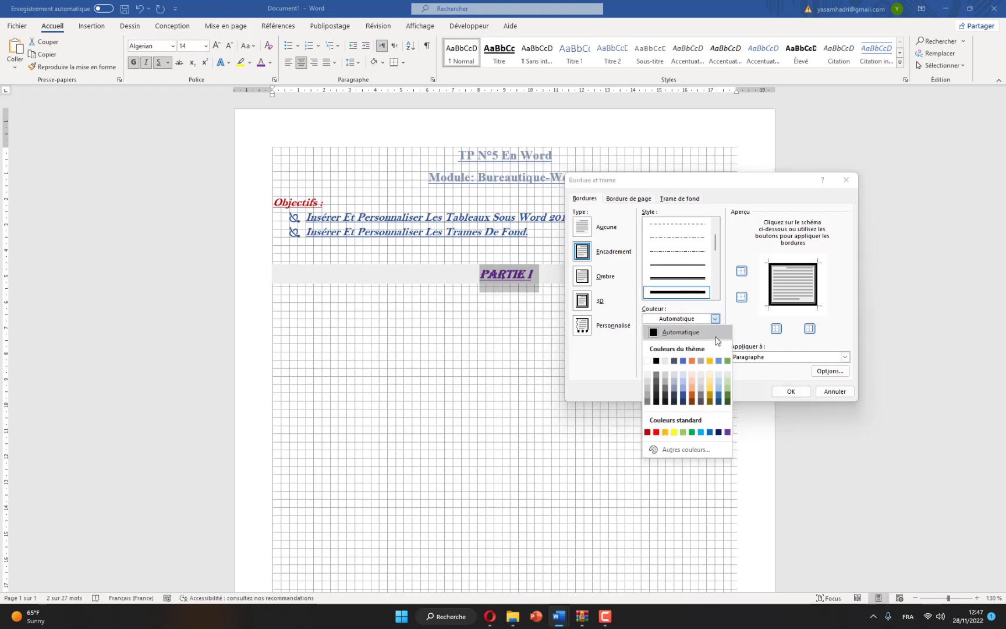
click(728, 432)
click(715, 342)
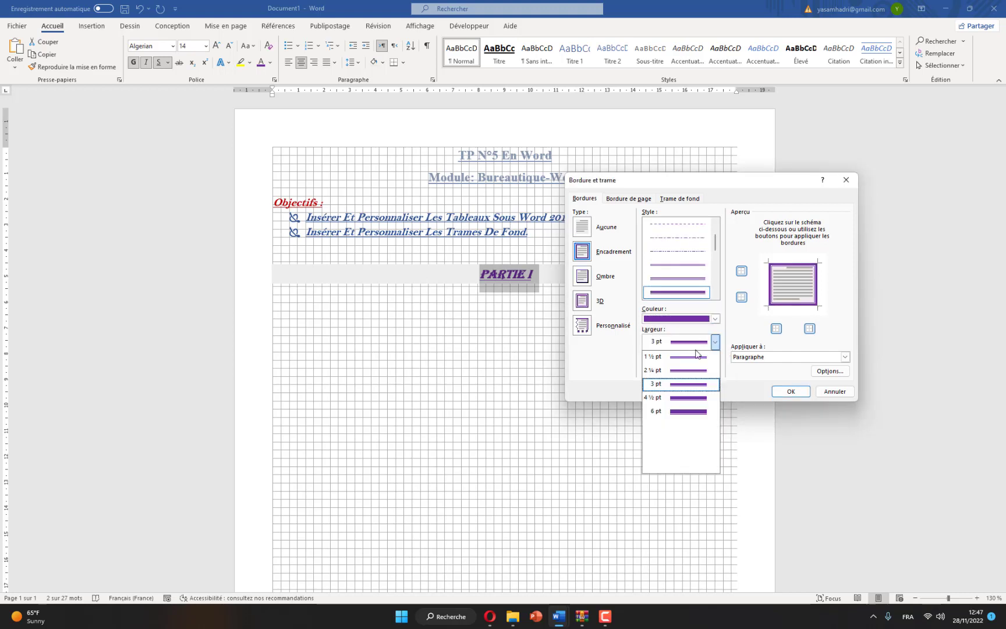
click(697, 384)
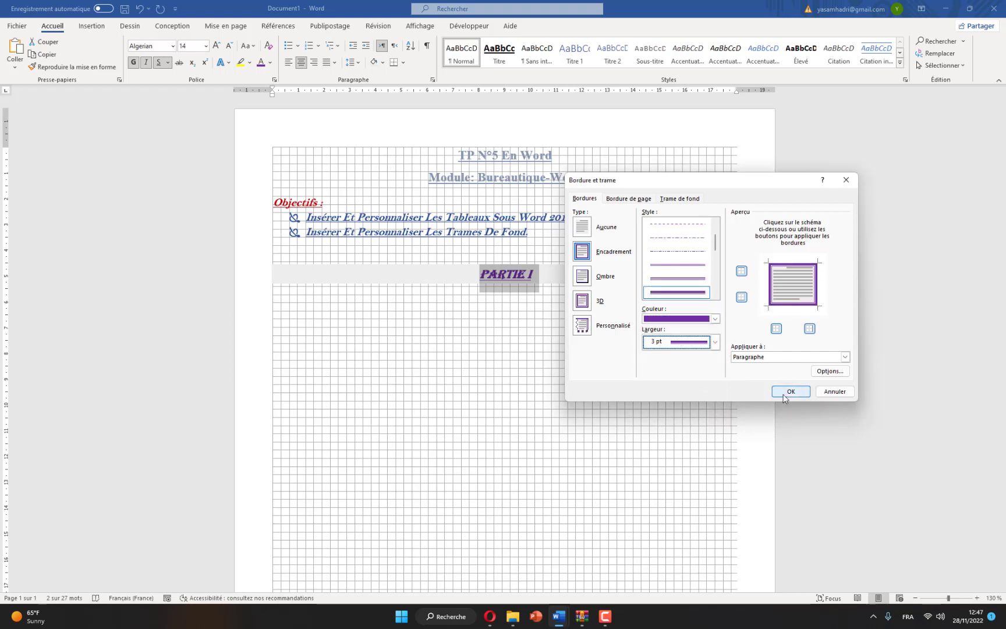
click(783, 393)
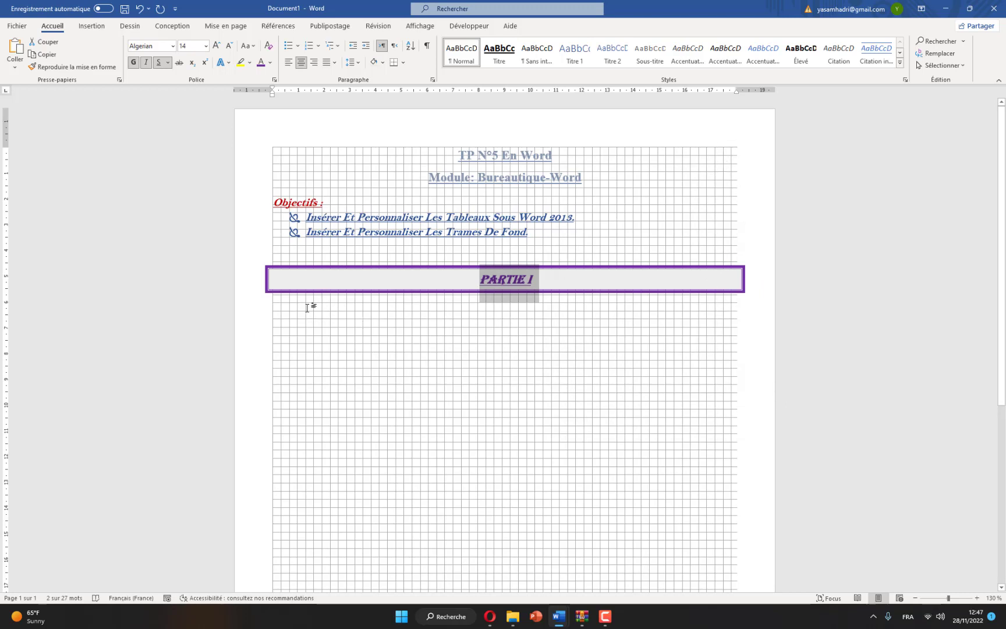
Indent the boxed PARTIE I paragraph 0,4 cm left and right, then reselect its text
click(226, 27)
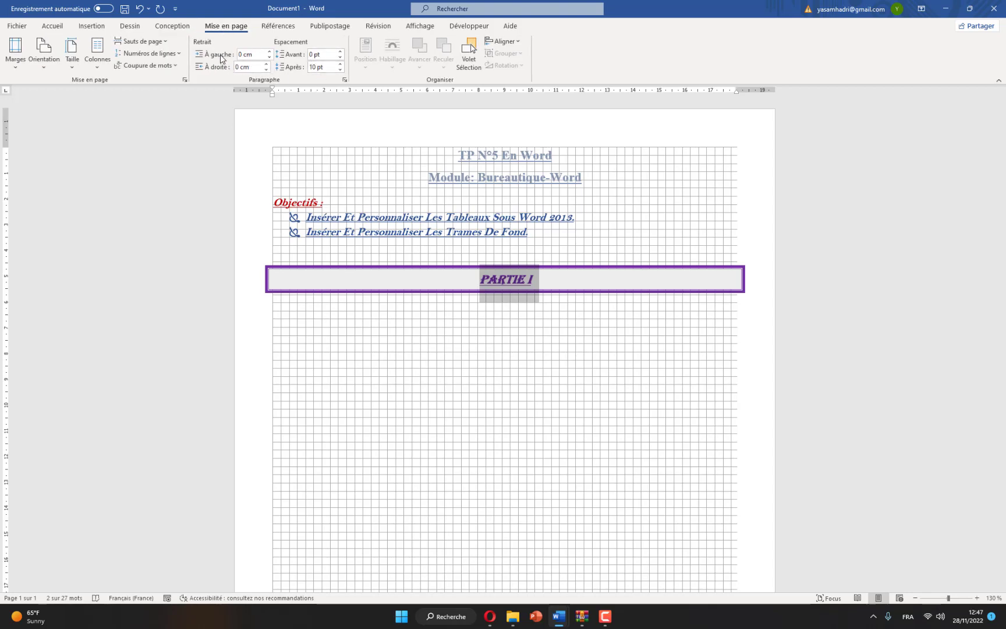
click(270, 52)
click(270, 52)
click(269, 52)
click(269, 51)
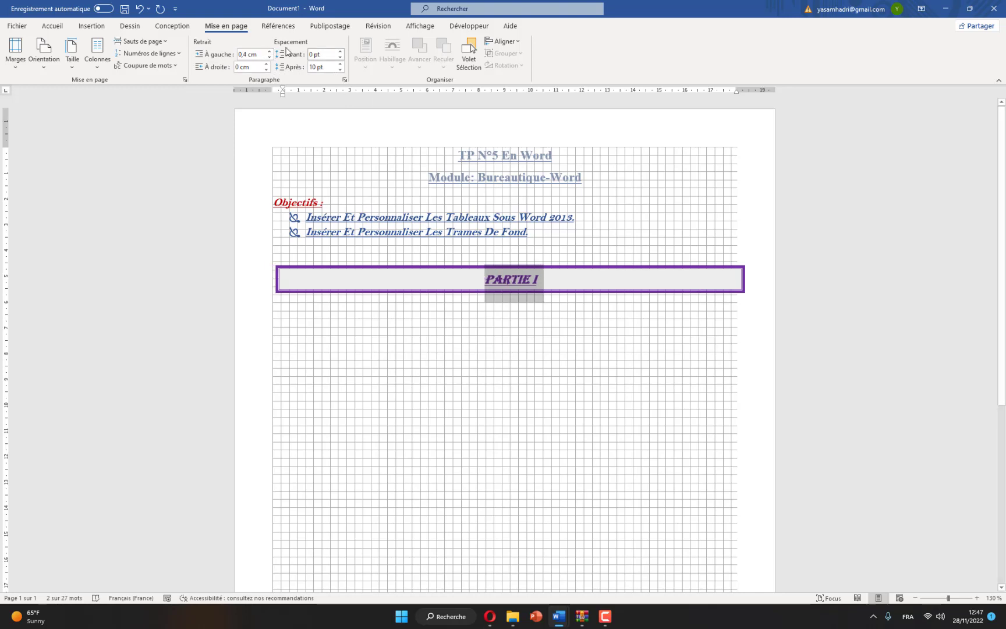
click(267, 65)
click(267, 64)
click(267, 65)
click(267, 65)
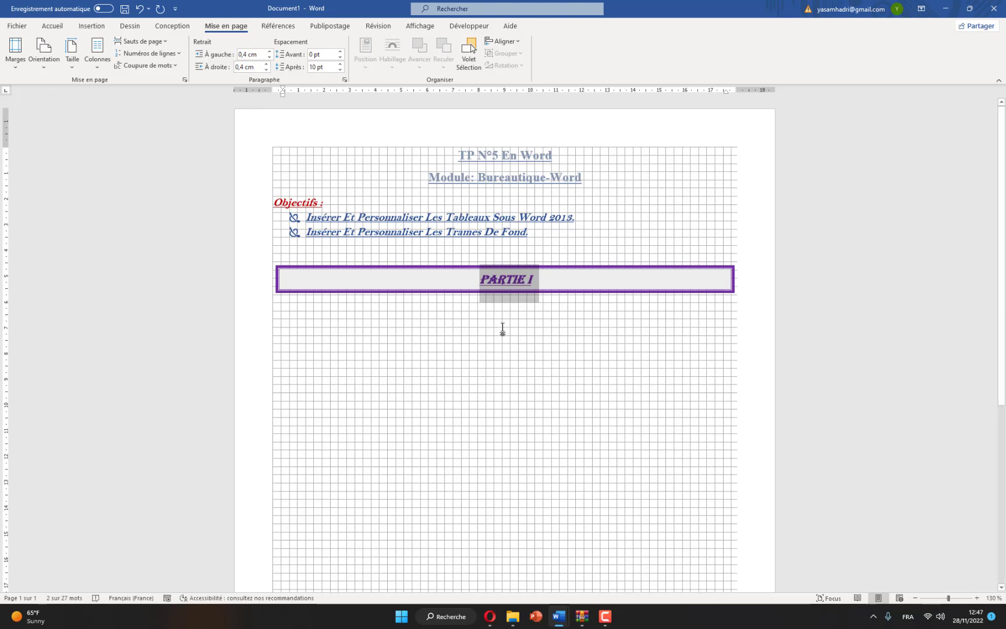
drag(480, 280, 539, 282)
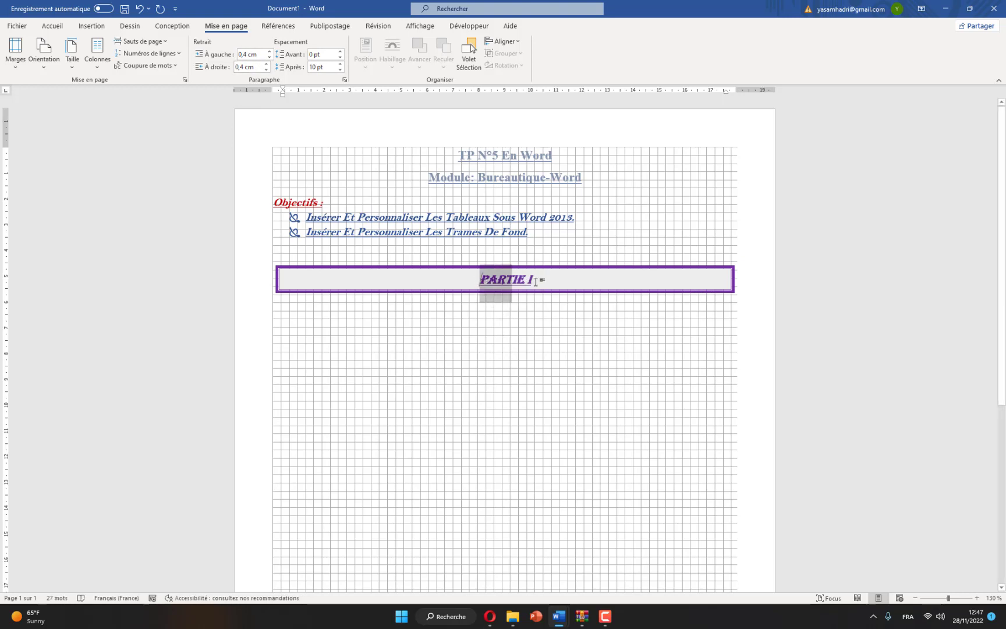
click(56, 27)
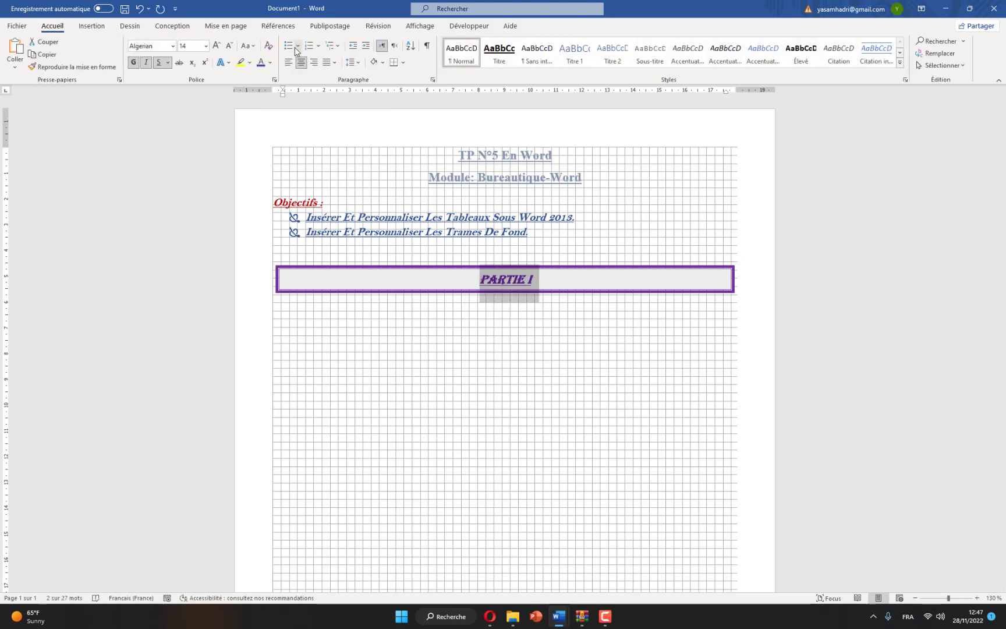
Try then remove a droplet bullet, and insert droplet symbols before and after PARTIE I
click(298, 46)
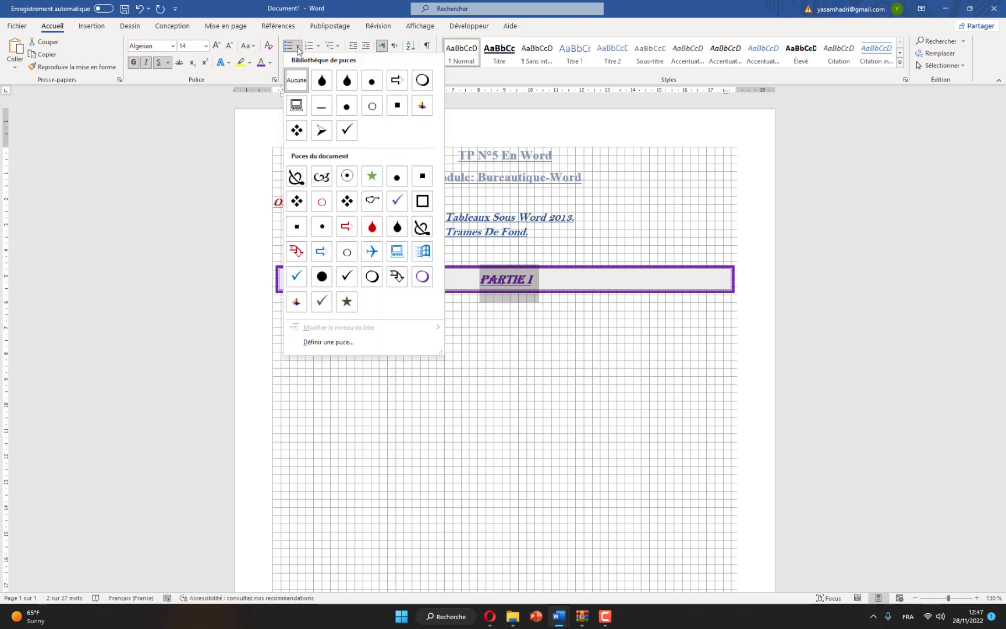
click(322, 82)
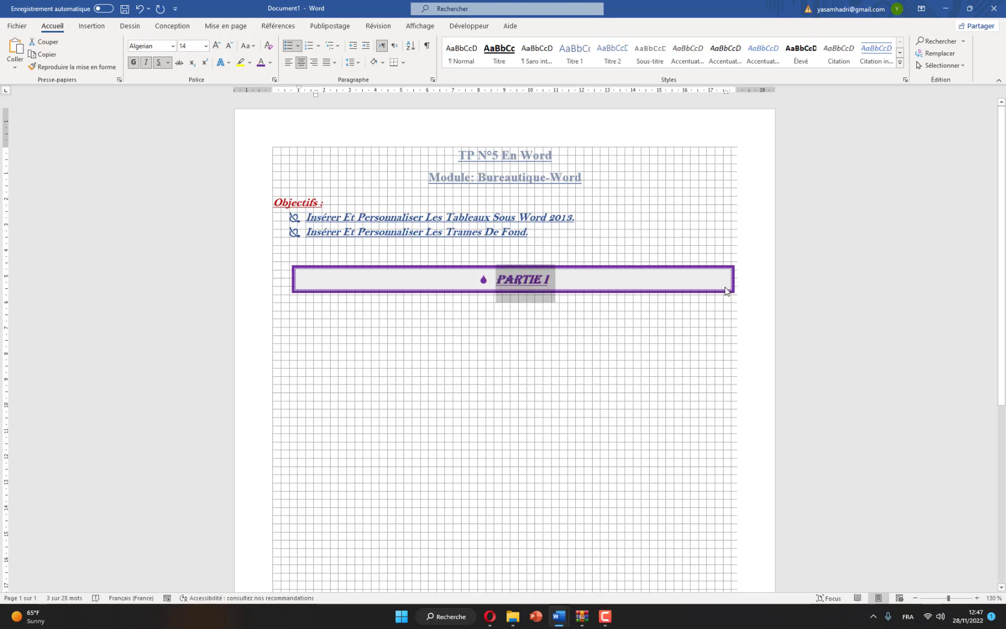
click(561, 279)
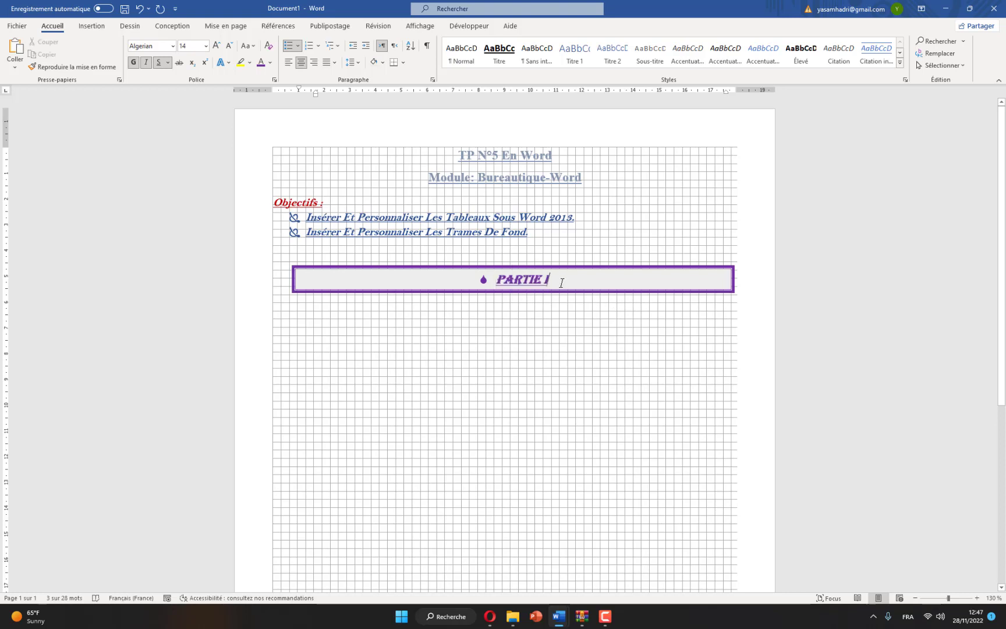
click(288, 46)
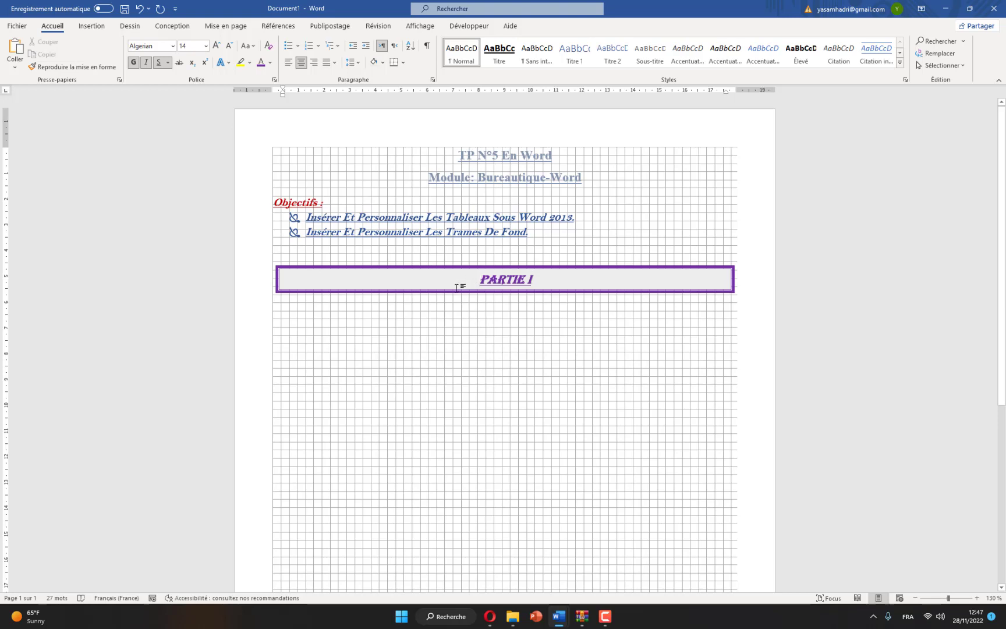
click(92, 26)
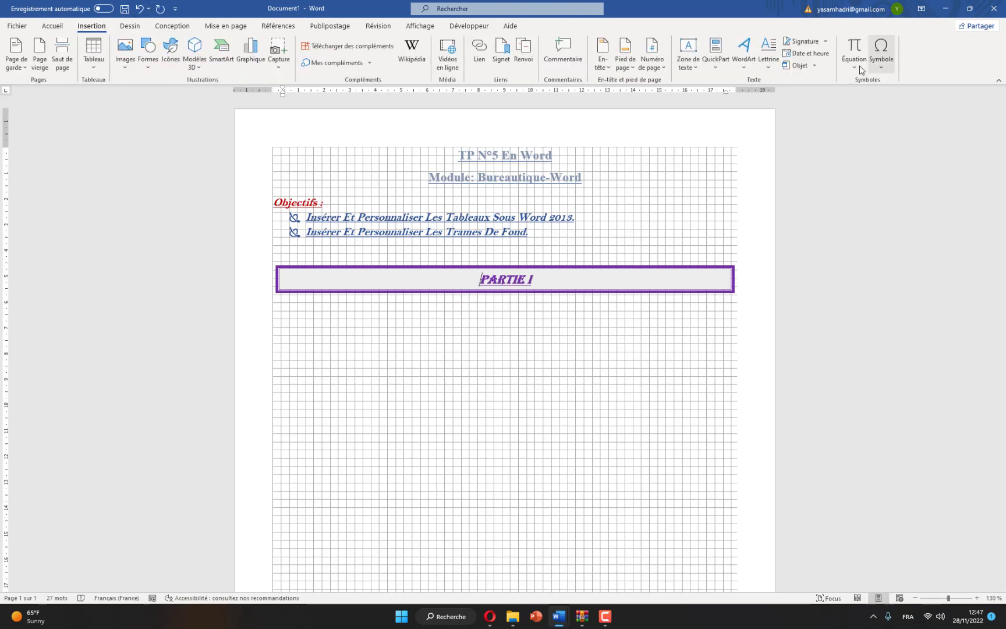
click(891, 69)
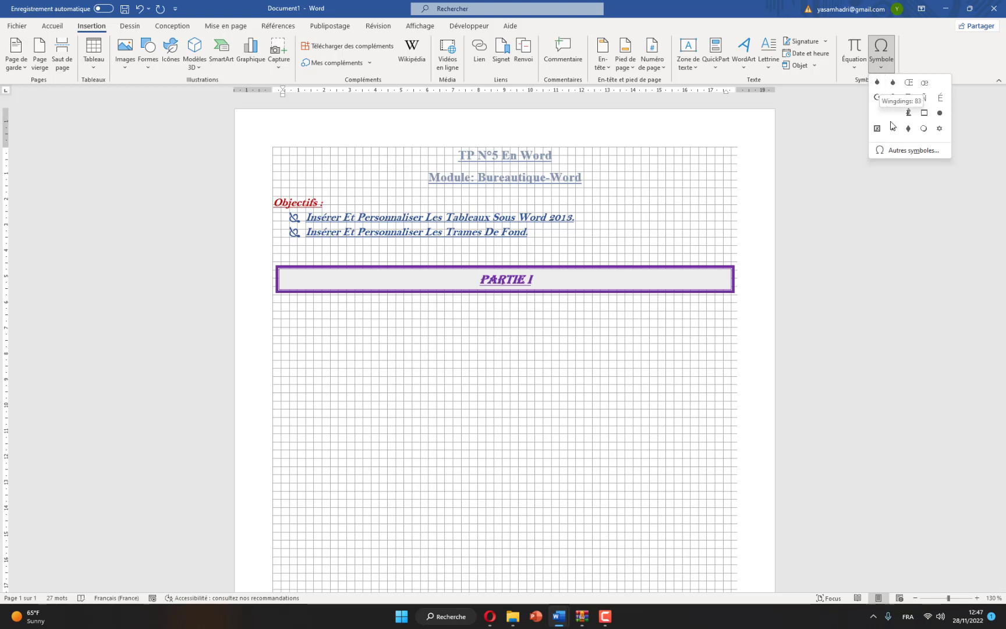
click(877, 82)
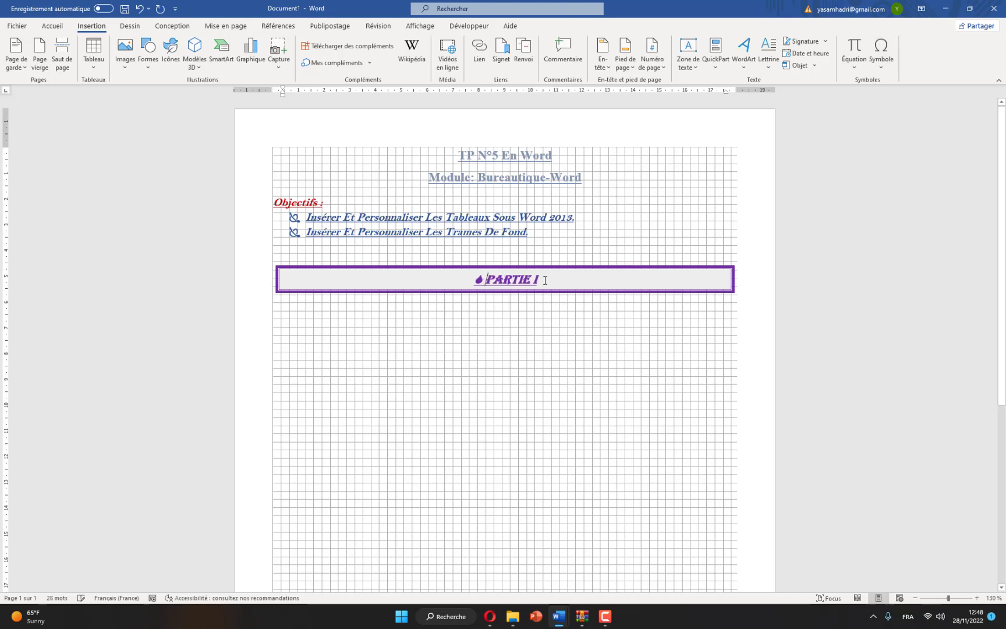
click(880, 56)
click(877, 83)
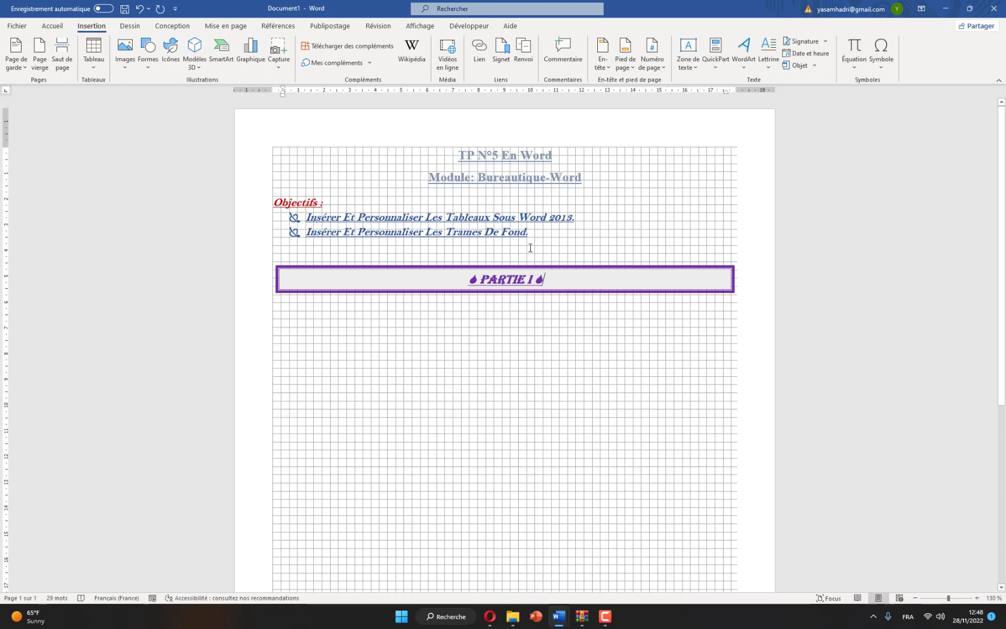
Review bullet styles for the objectives unchanged, then add an empty line after PARTIE I
drag(531, 232, 307, 218)
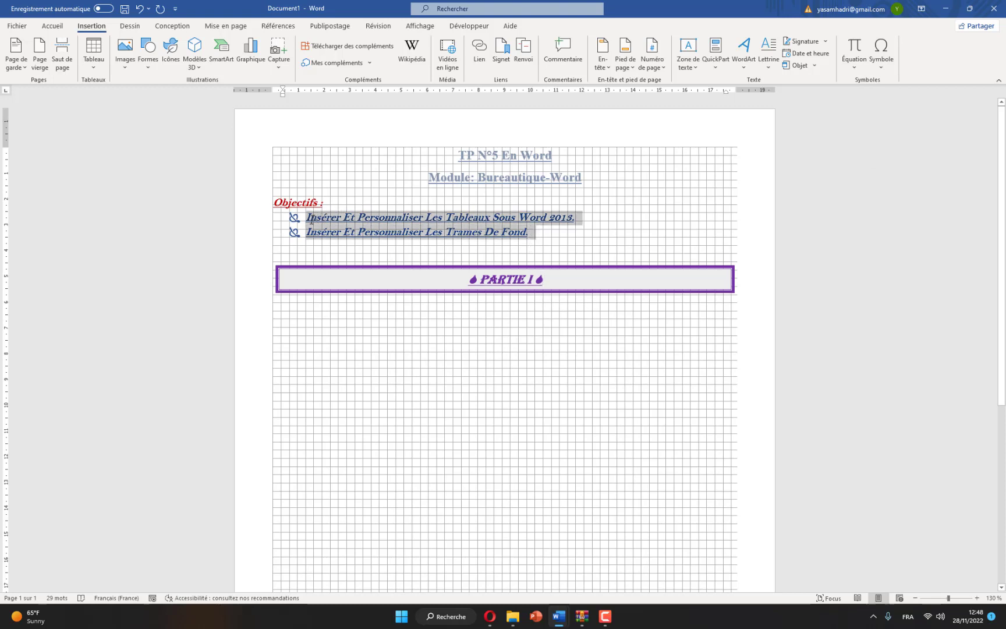
click(51, 26)
click(298, 45)
click(300, 87)
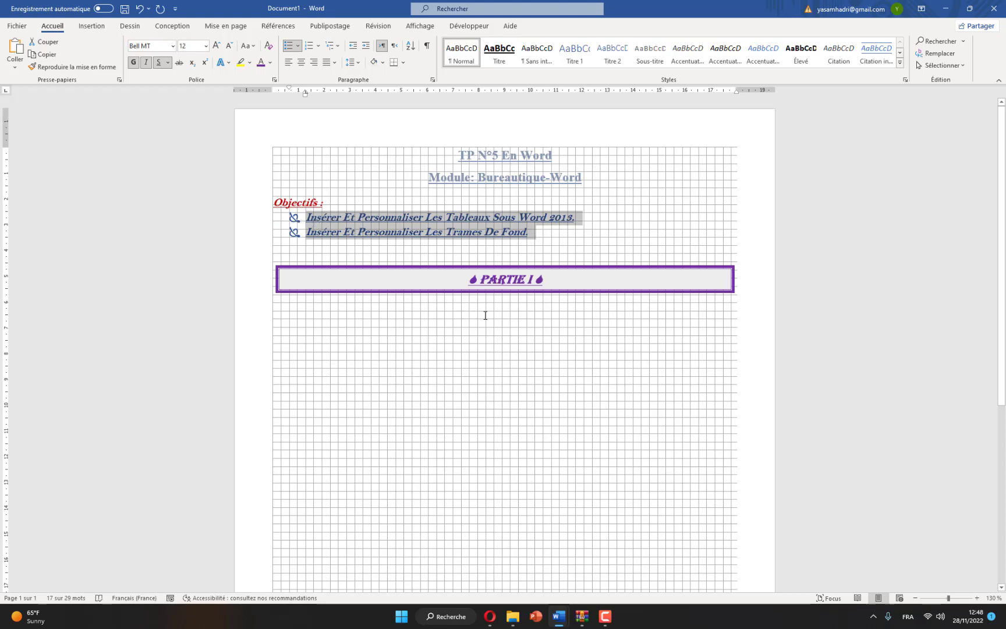
click(552, 281)
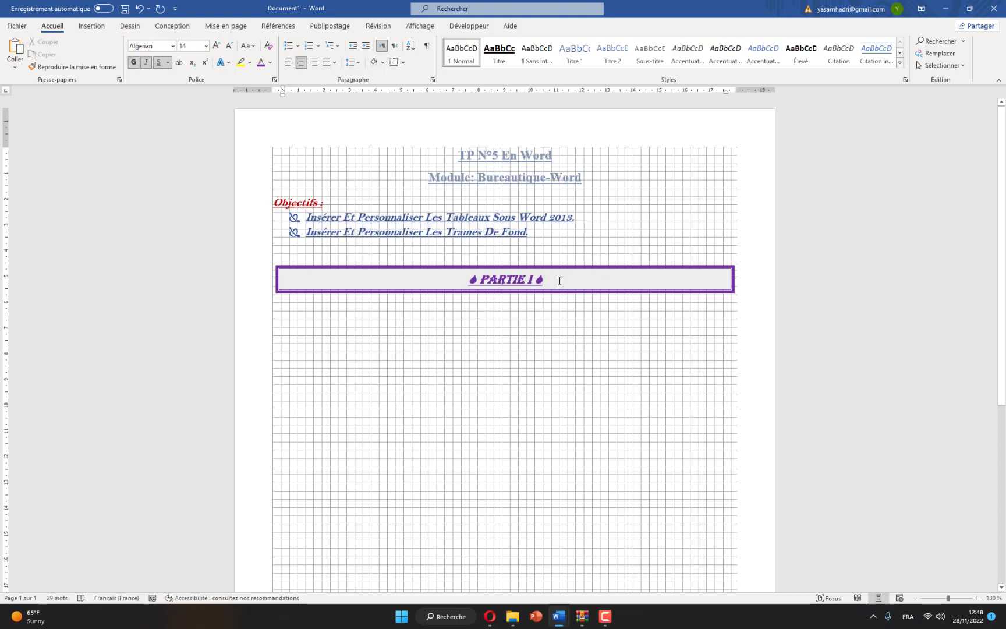
key(Return)
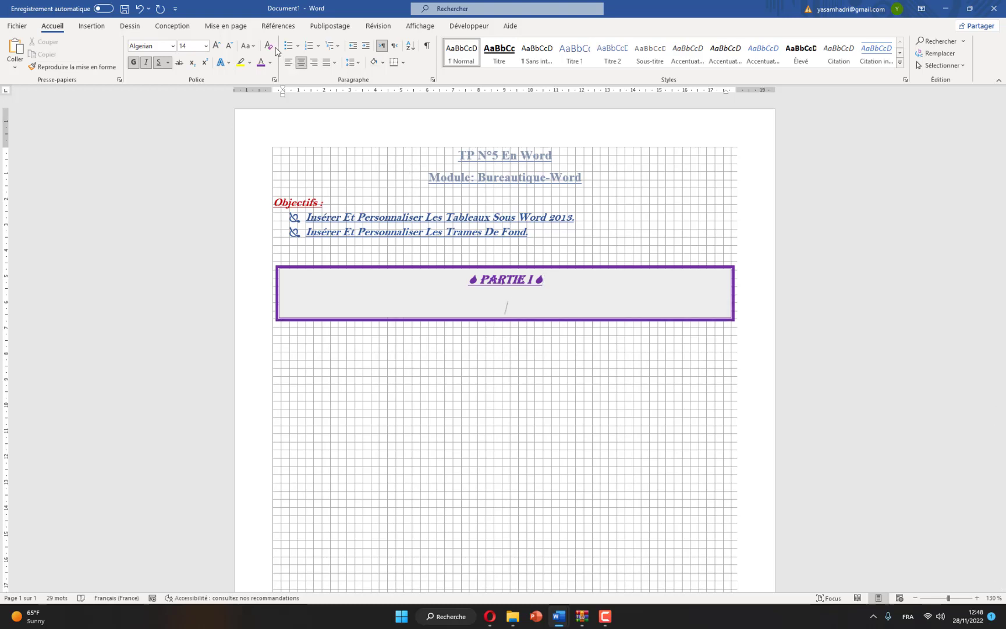
Clear the box formatting from the new line and turn off Quadrillage gridlines
click(271, 48)
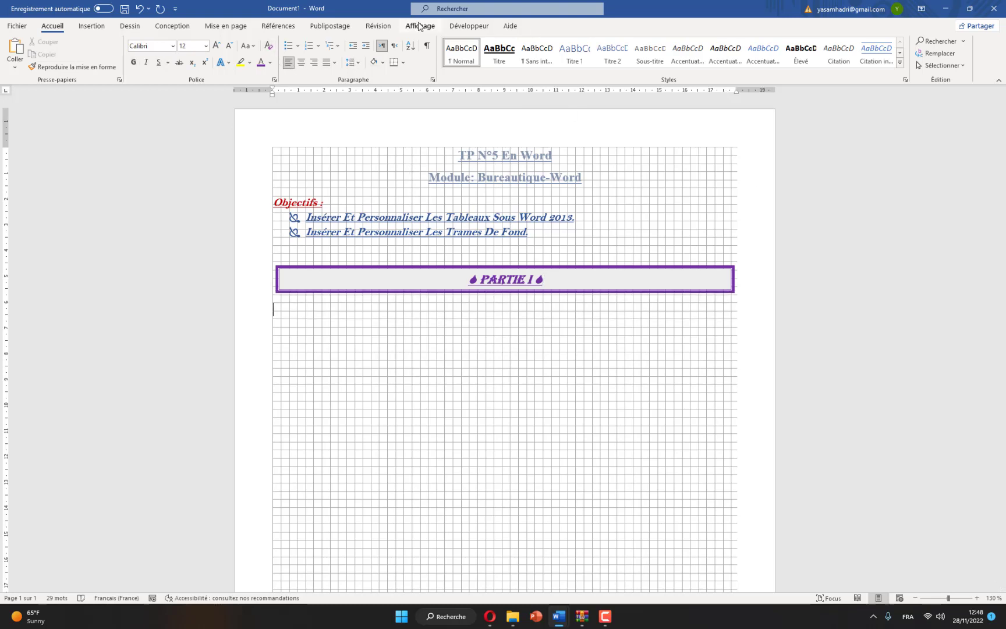
click(415, 26)
click(260, 53)
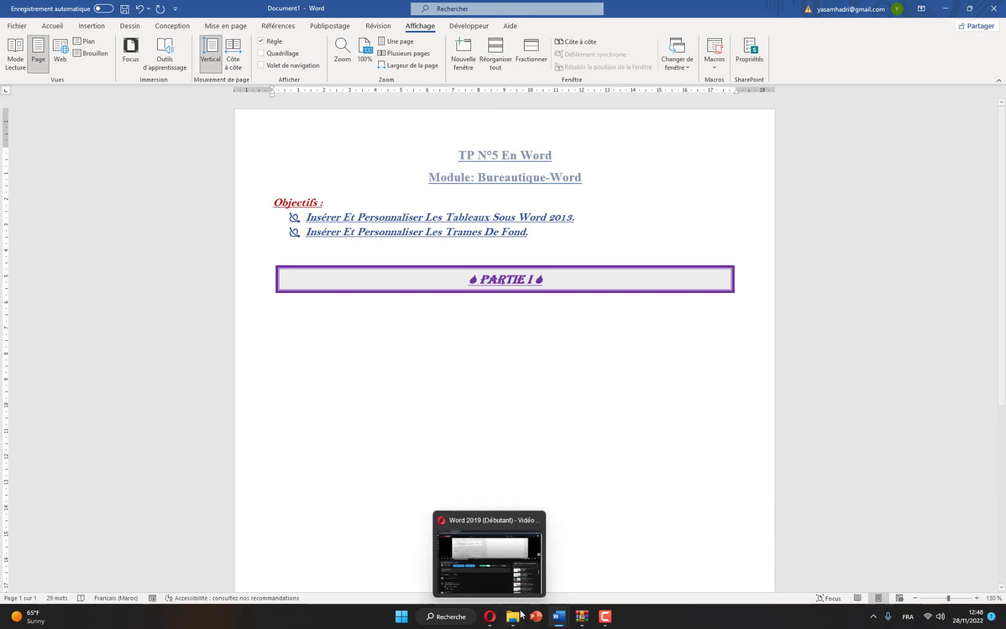
Check the reference TP document's Tableau 1, then return to Document1
click(510, 572)
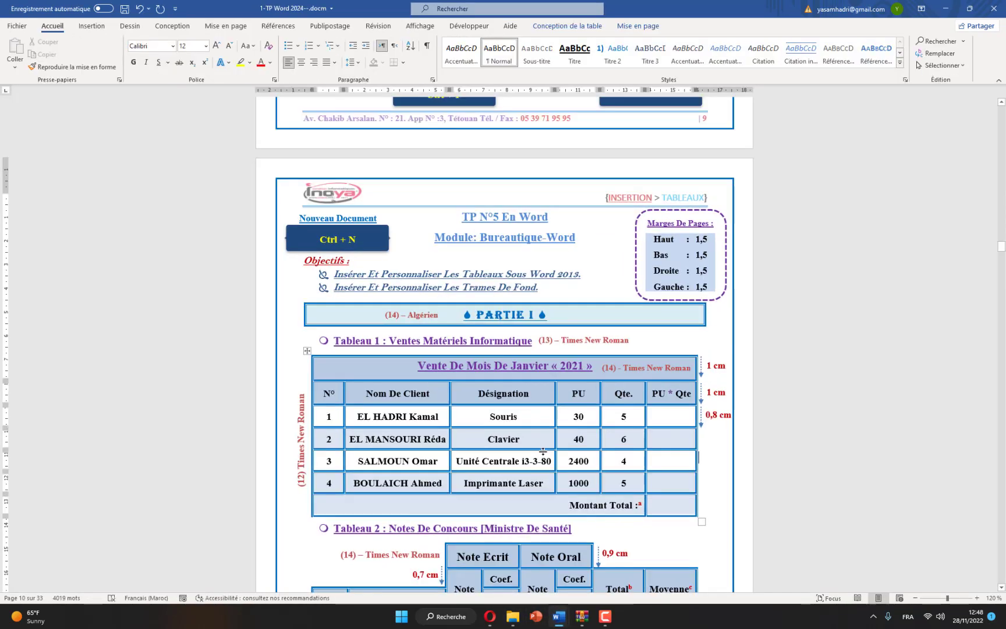
scroll(339, 409, up, 3)
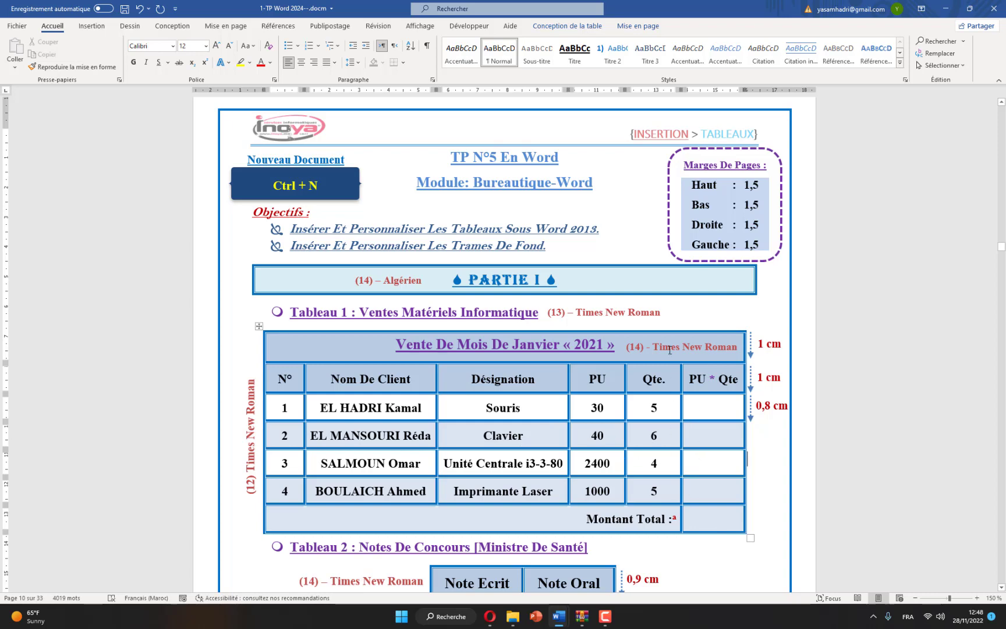
mouse_move(557, 616)
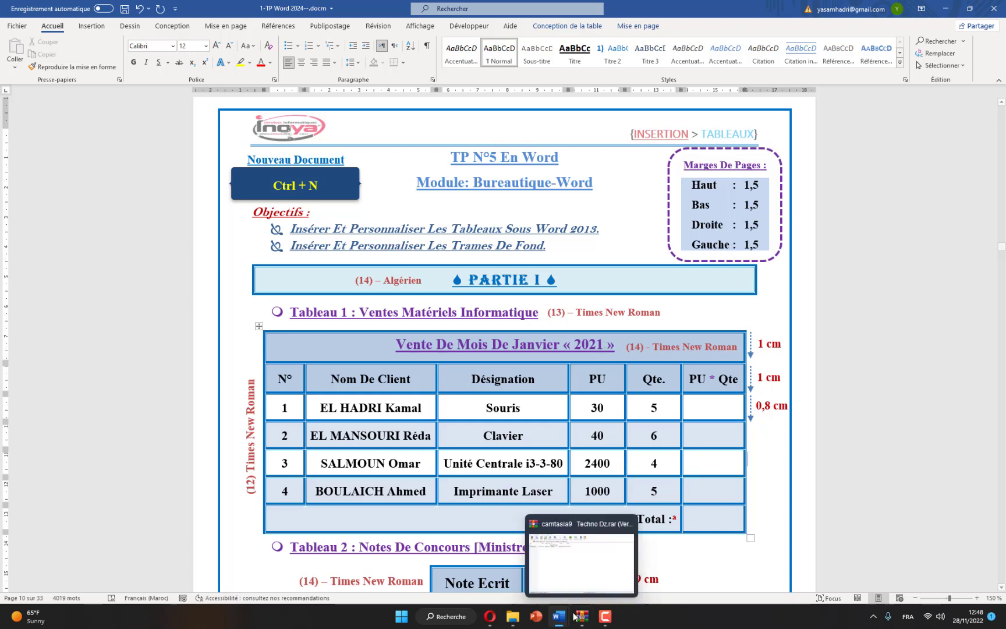
click(615, 554)
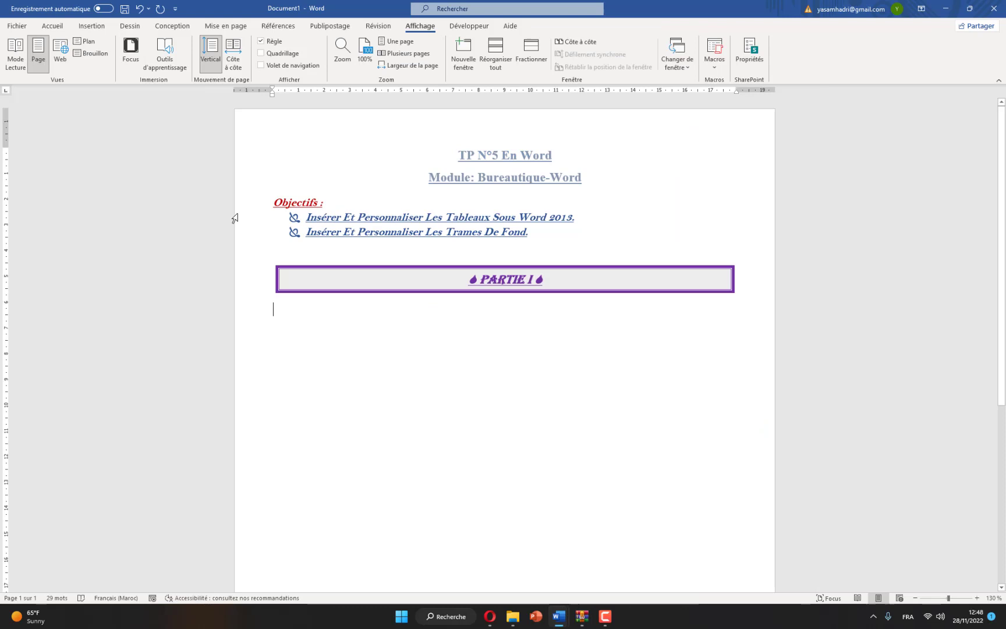
Insert a 6-column, 7-row table below the PARTIE I heading
click(91, 26)
click(93, 55)
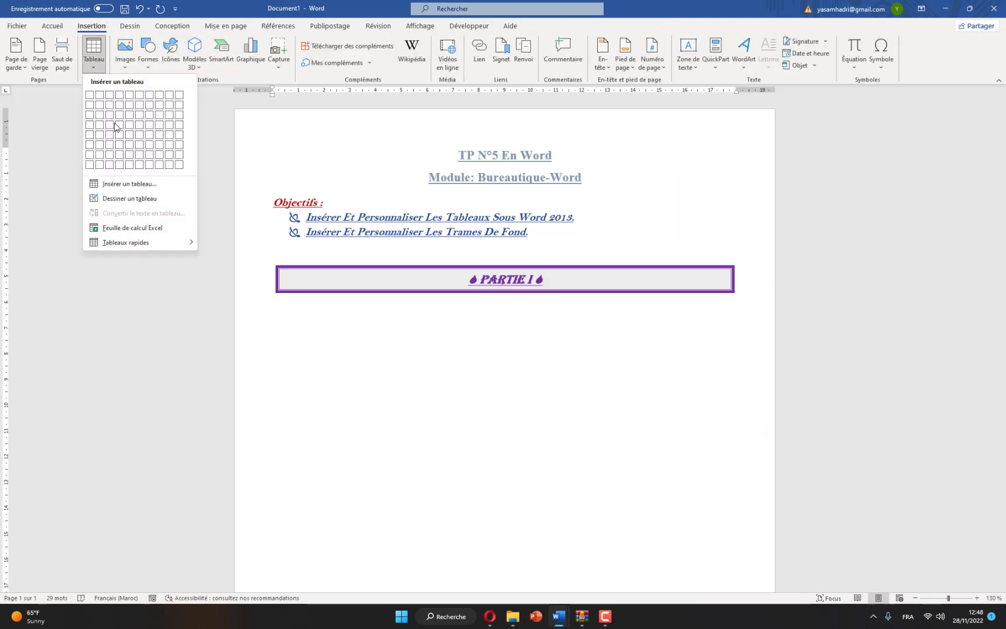
click(129, 184)
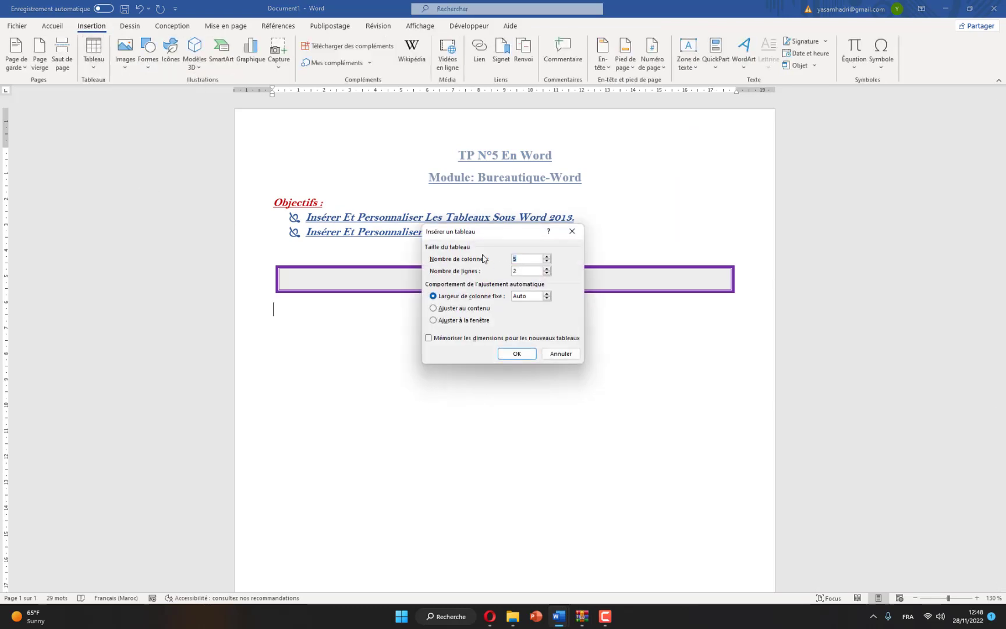
key(Tab)
click(516, 353)
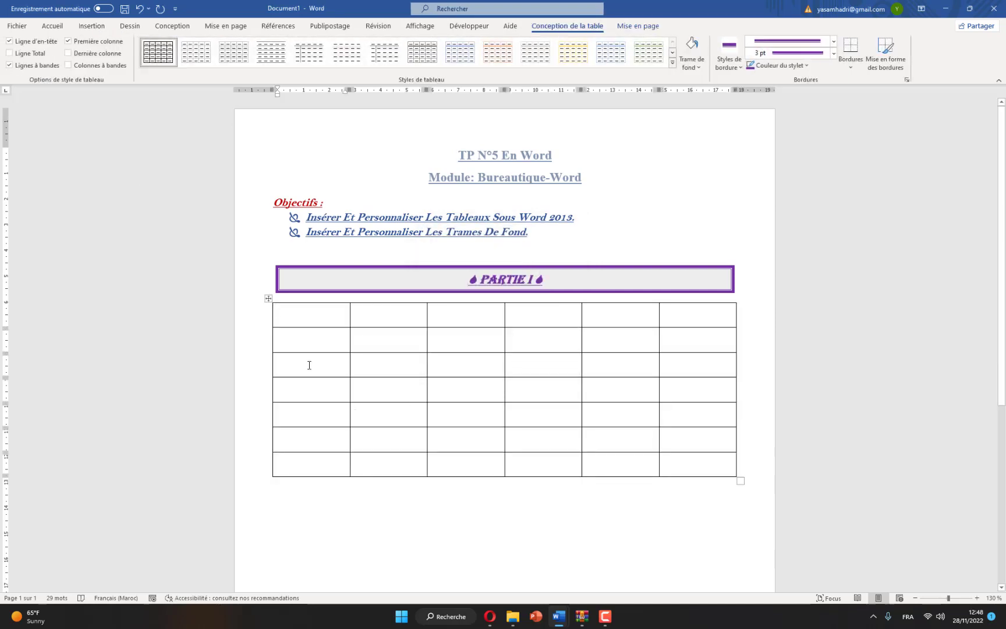
Give the whole table 0 pt spacing after and 1.0 line spacing
click(268, 299)
click(295, 317)
click(268, 299)
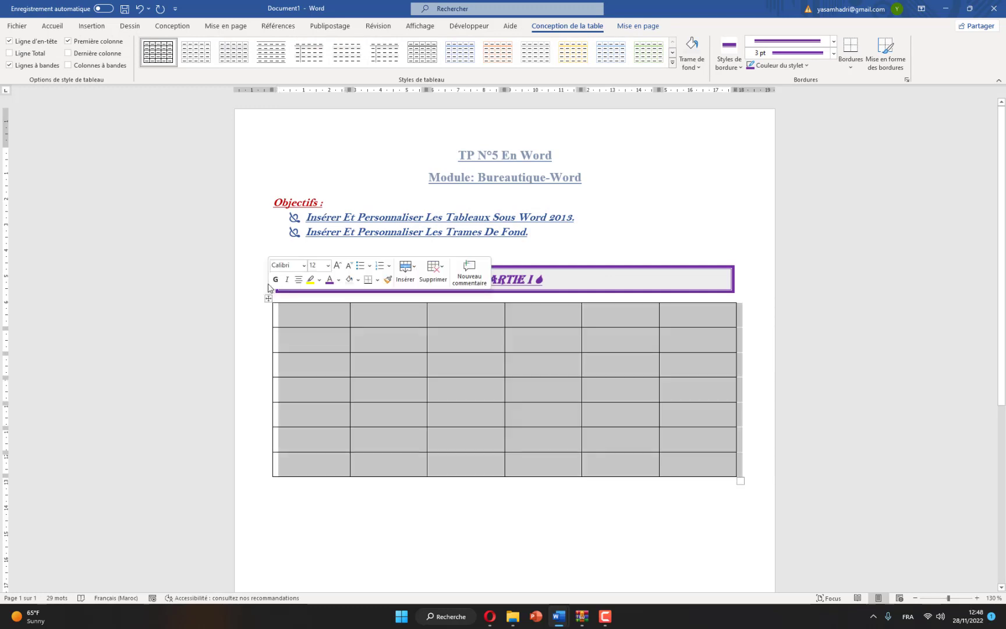
click(233, 26)
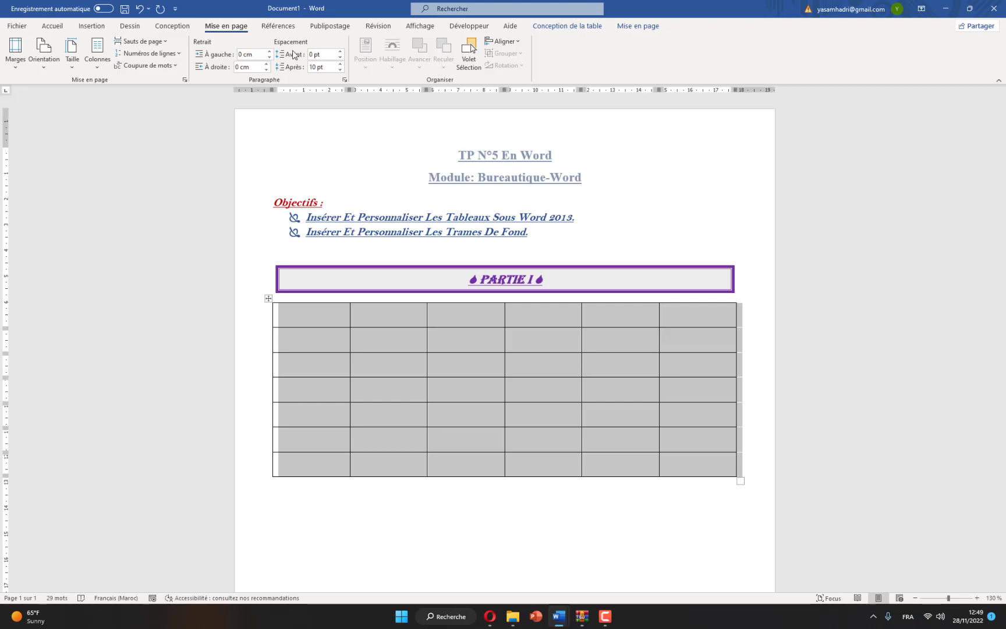
click(340, 69)
click(340, 70)
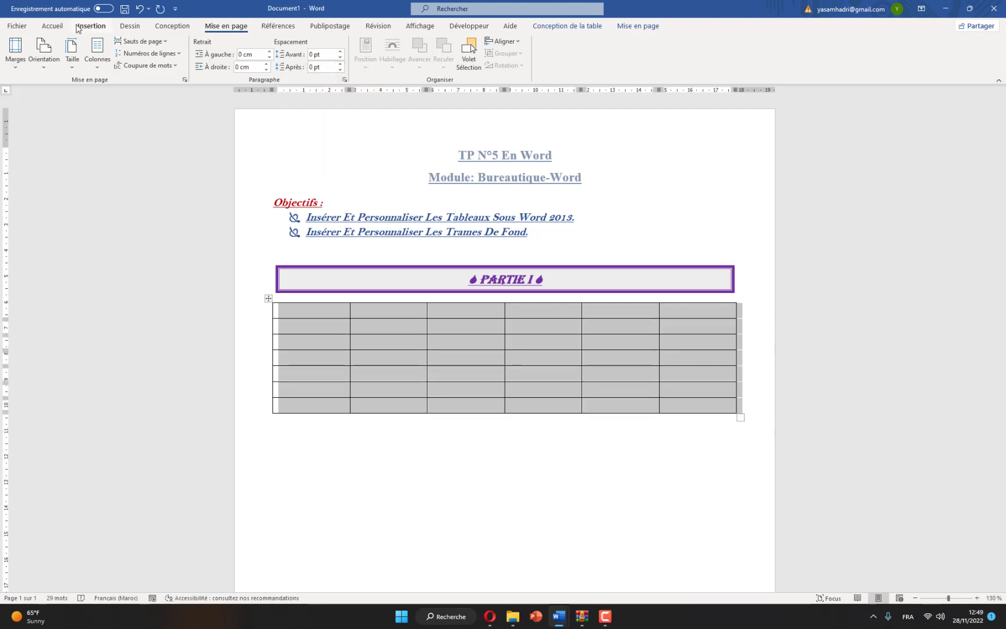
click(61, 26)
click(354, 65)
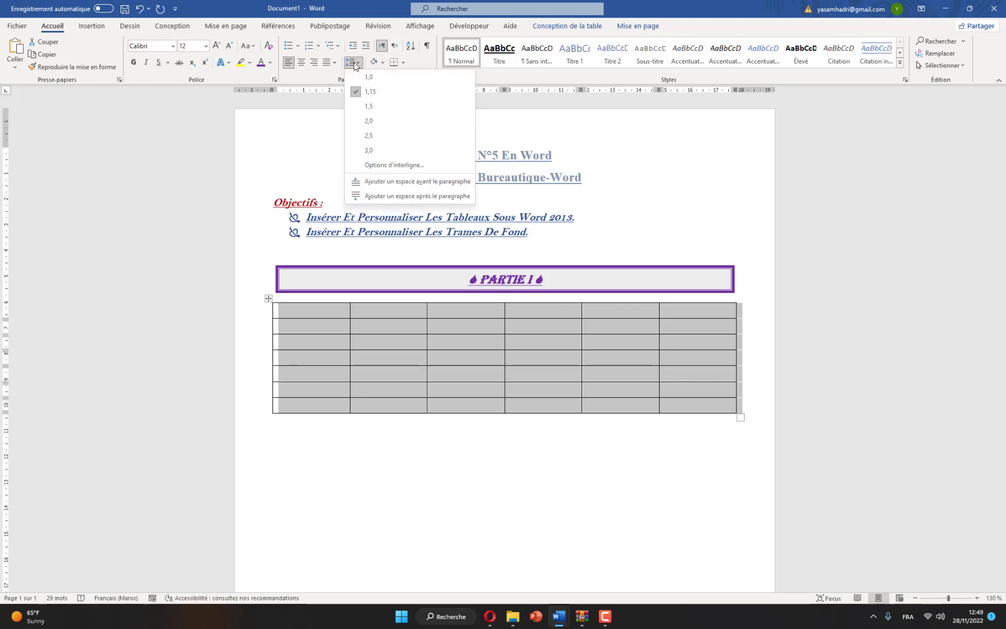
click(364, 77)
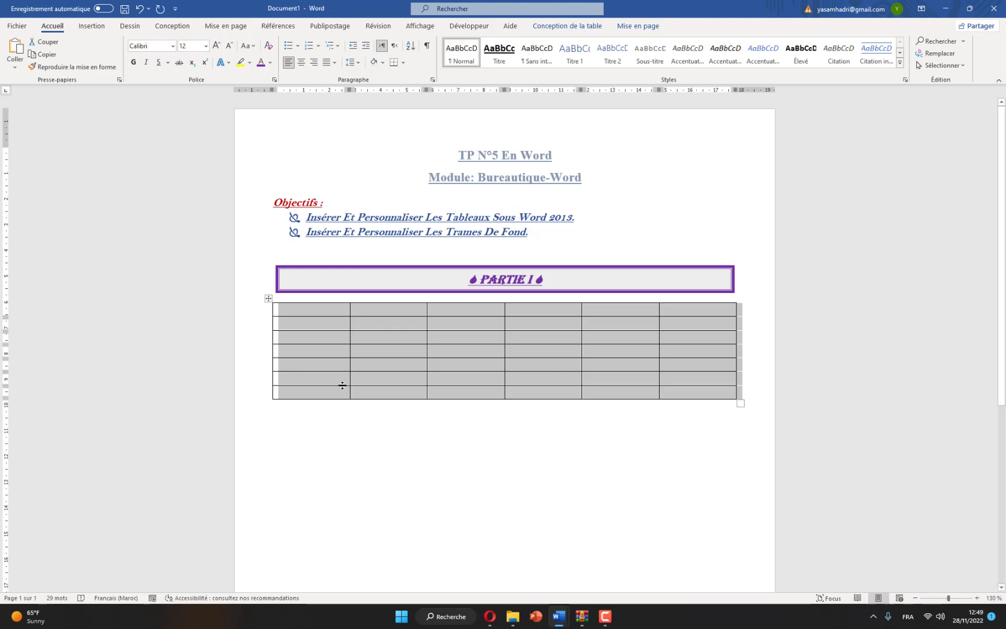
Check the table's row heights, then reselect the whole table
click(342, 379)
click(279, 309)
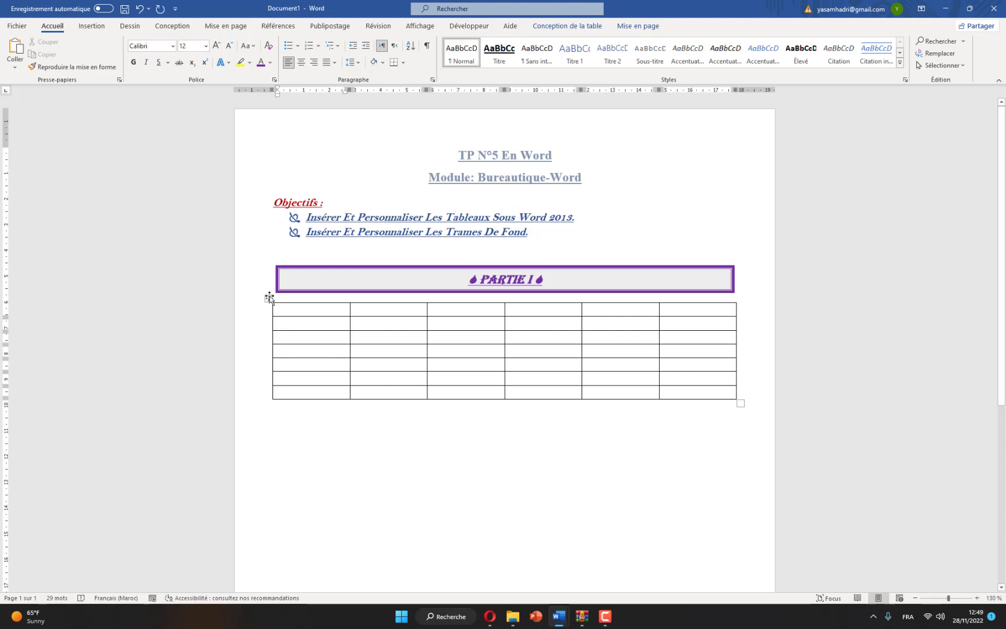
click(267, 299)
key(Left)
key(Down)
click(267, 298)
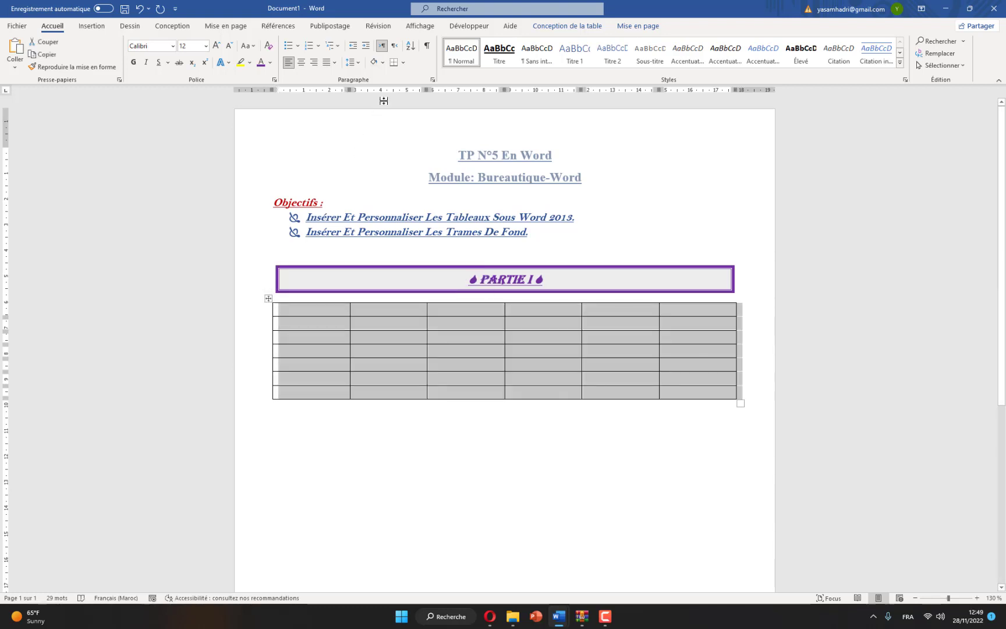
click(404, 66)
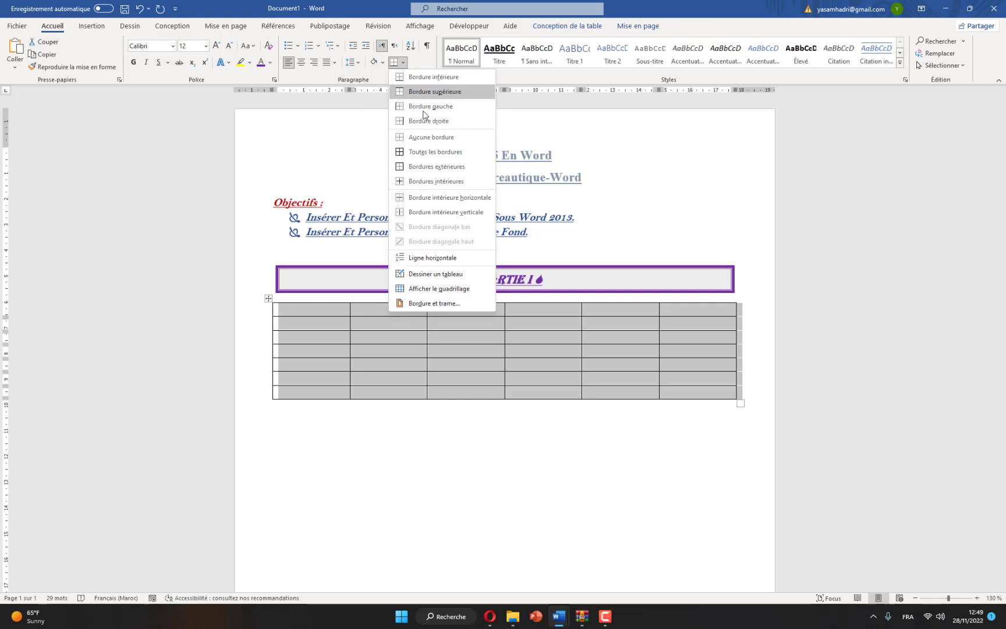
Apply solid dark-blue 2¼ pt borders to all cells of the table
click(455, 300)
click(715, 296)
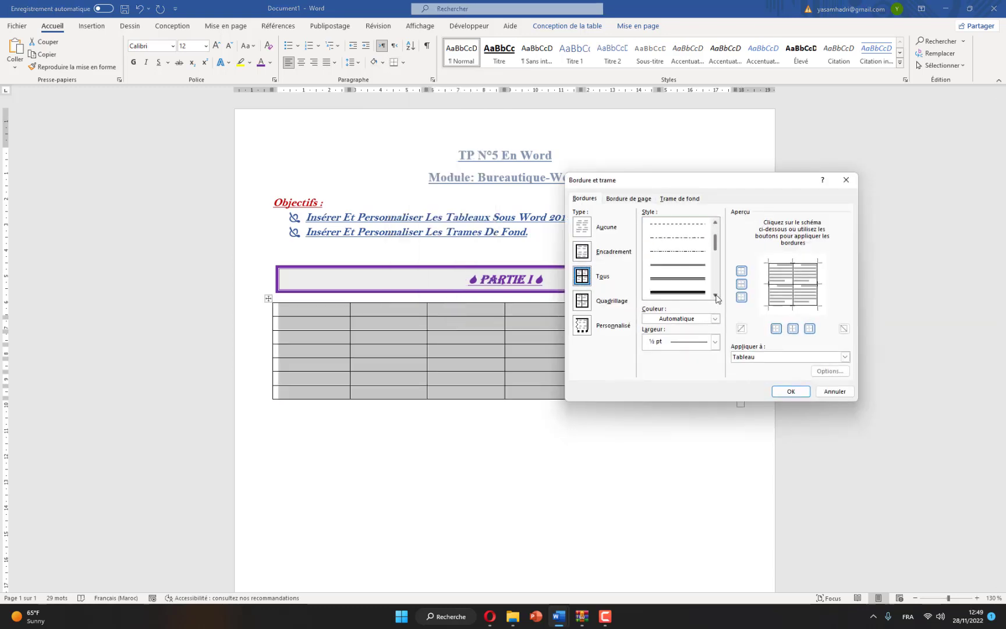
click(715, 296)
click(677, 292)
click(714, 319)
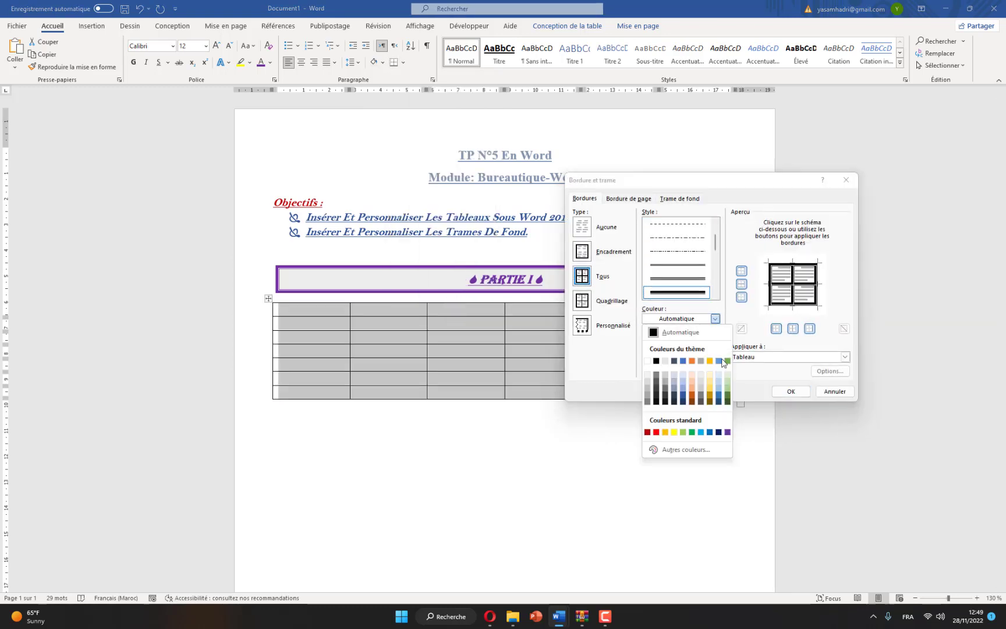
click(718, 432)
click(715, 342)
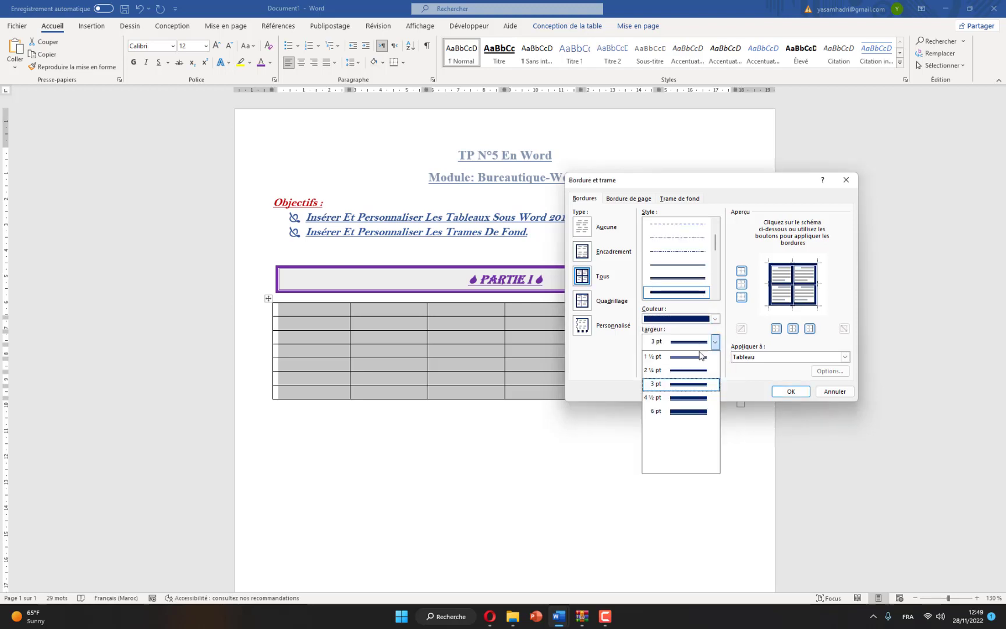
click(698, 375)
click(791, 391)
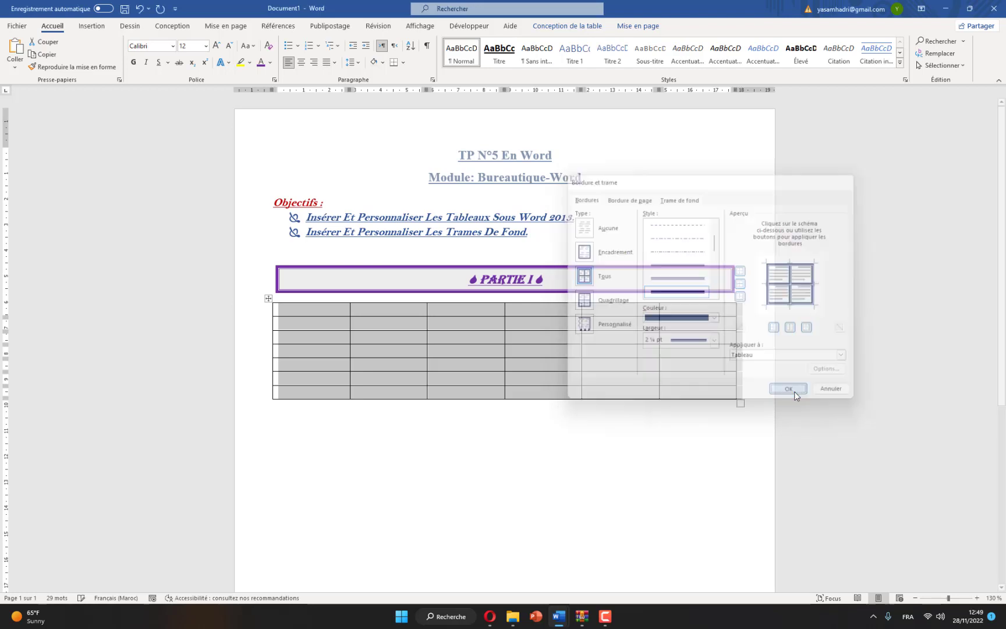
click(727, 458)
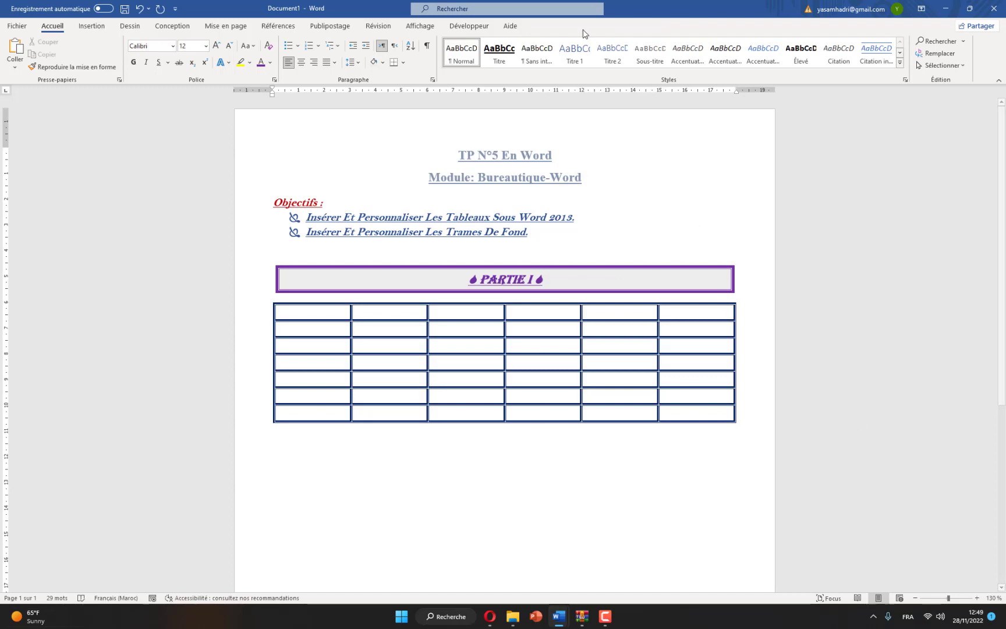
mouse_move(969, 9)
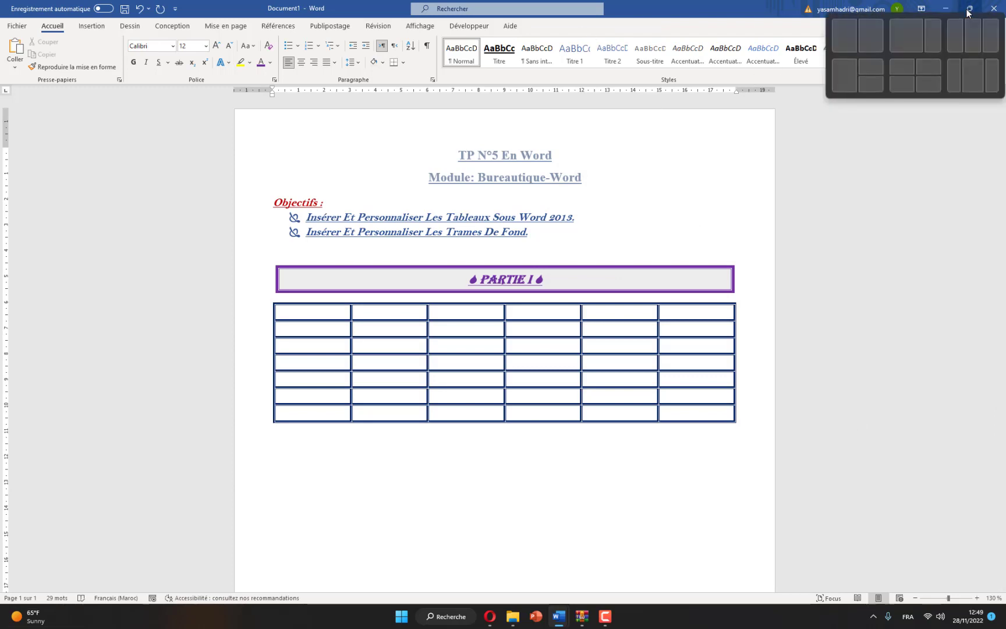
Tile the new document on the right and the zoomed-out reference TP document on the left
click(883, 32)
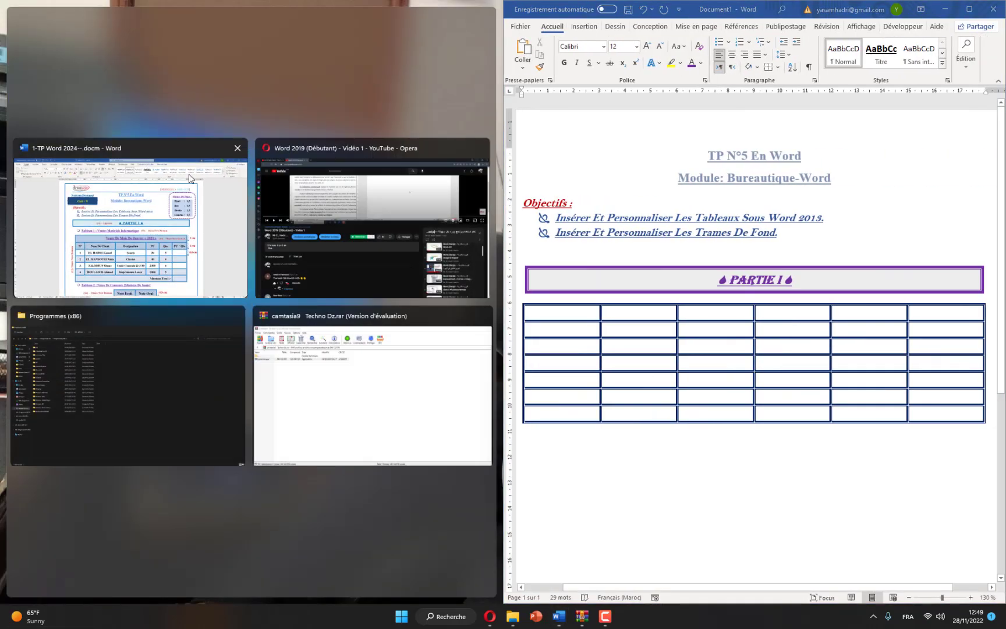
click(129, 221)
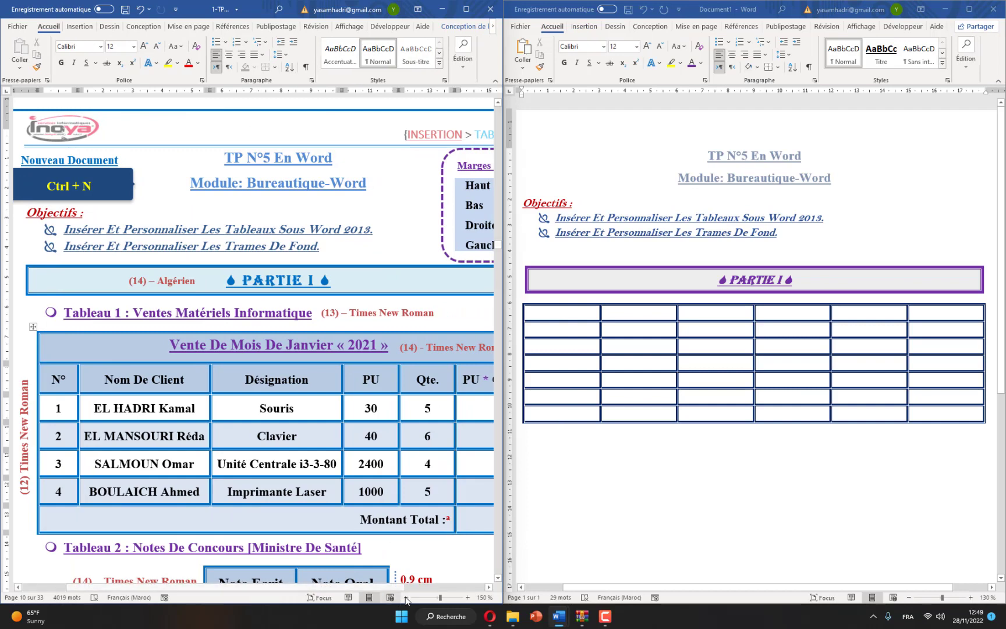
click(406, 597)
click(405, 597)
click(405, 597)
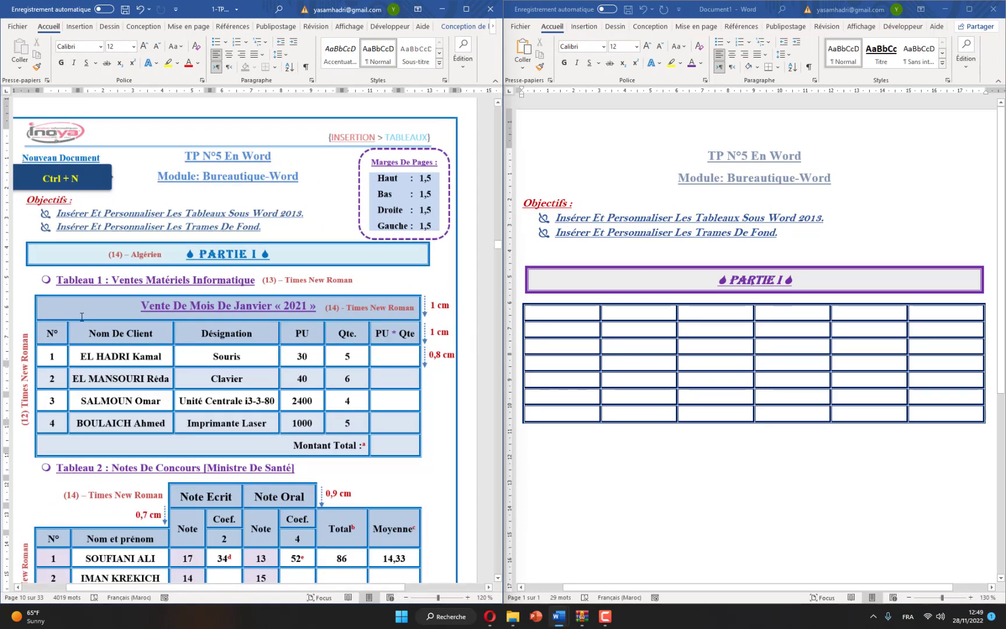
drag(83, 309, 321, 306)
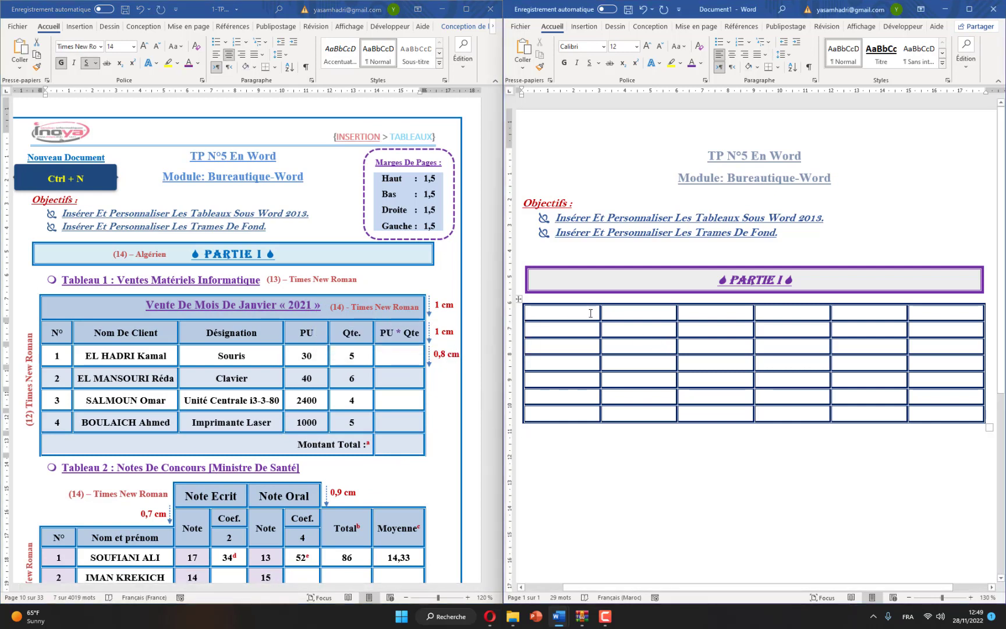
Merge the table's first row into one cell and the bottom row's first five cells
drag(562, 313, 935, 313)
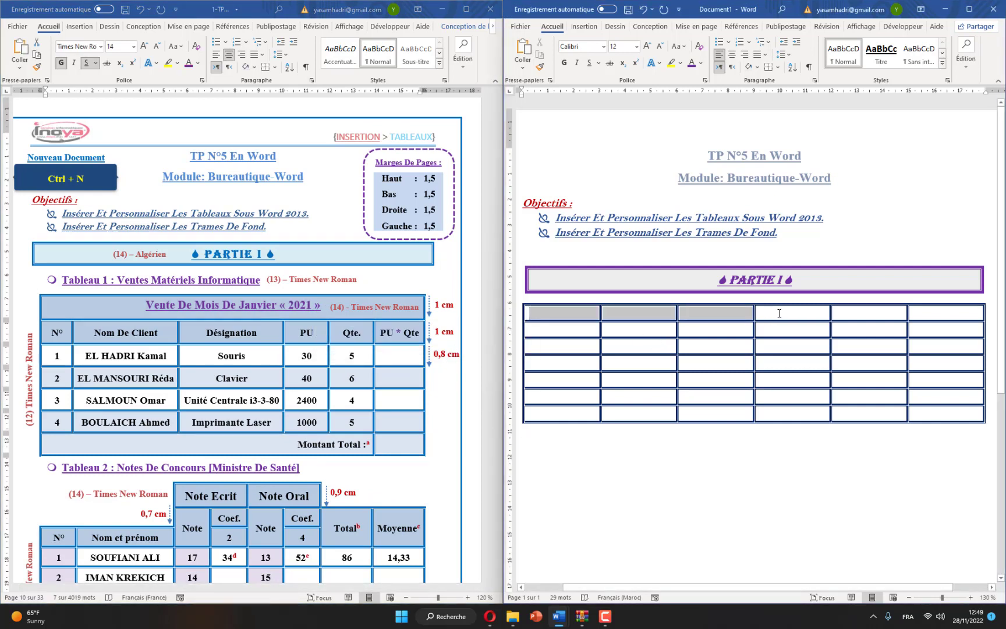
right_click(880, 311)
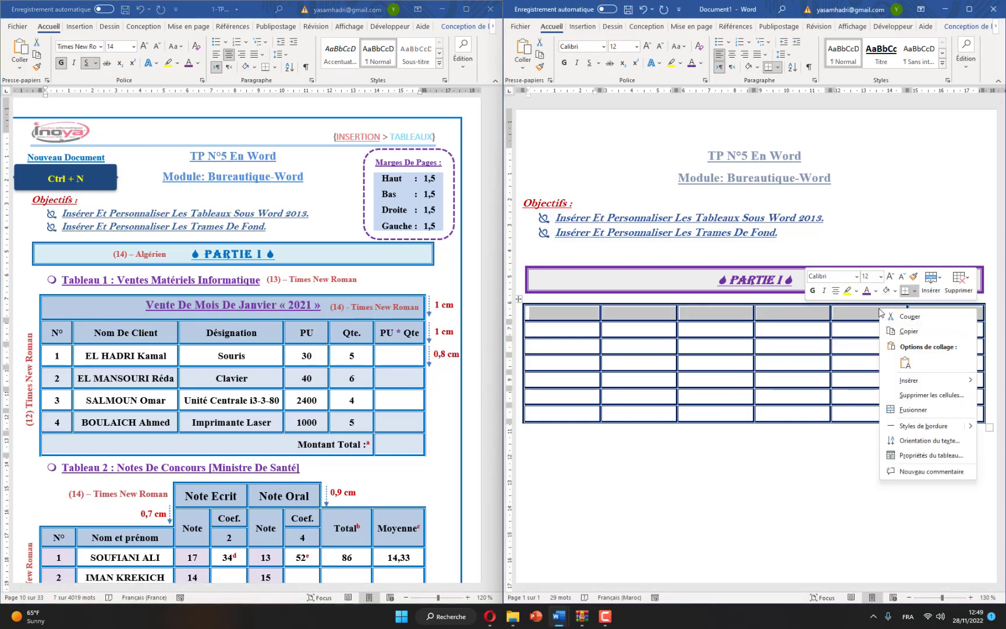
click(907, 409)
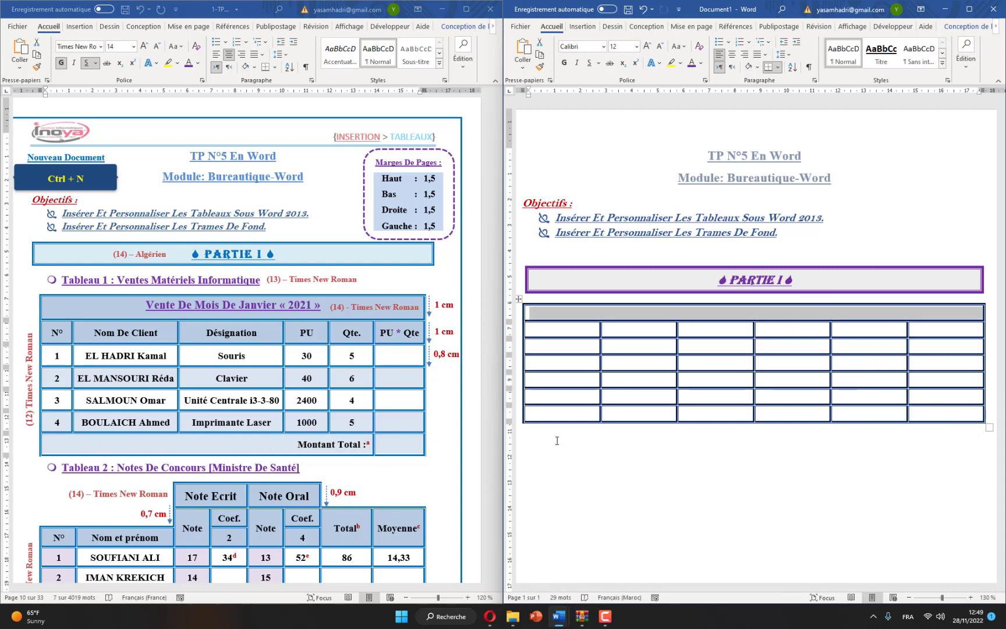
drag(563, 417, 837, 411)
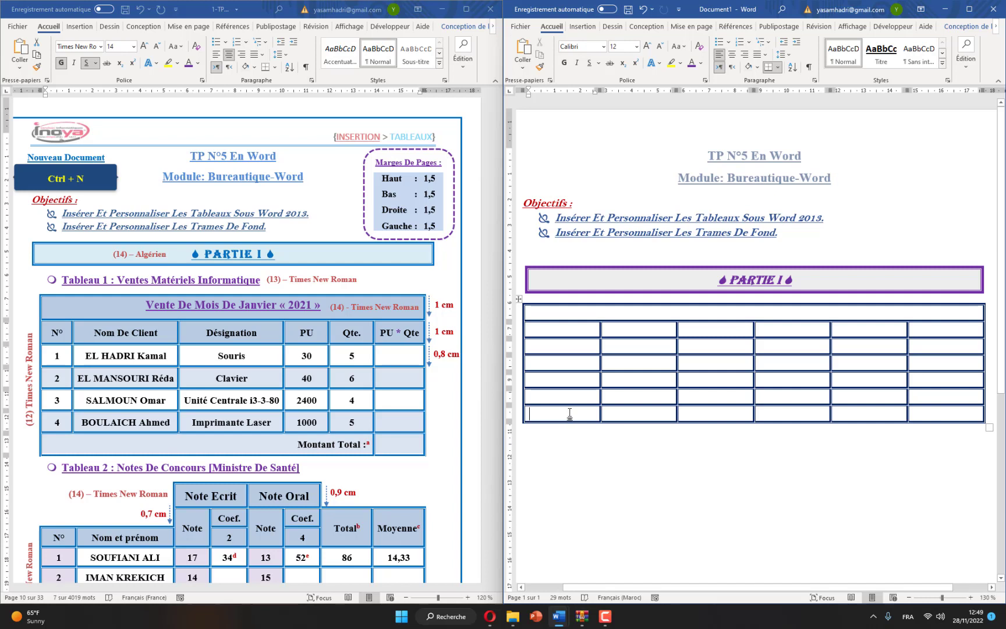
right_click(841, 411)
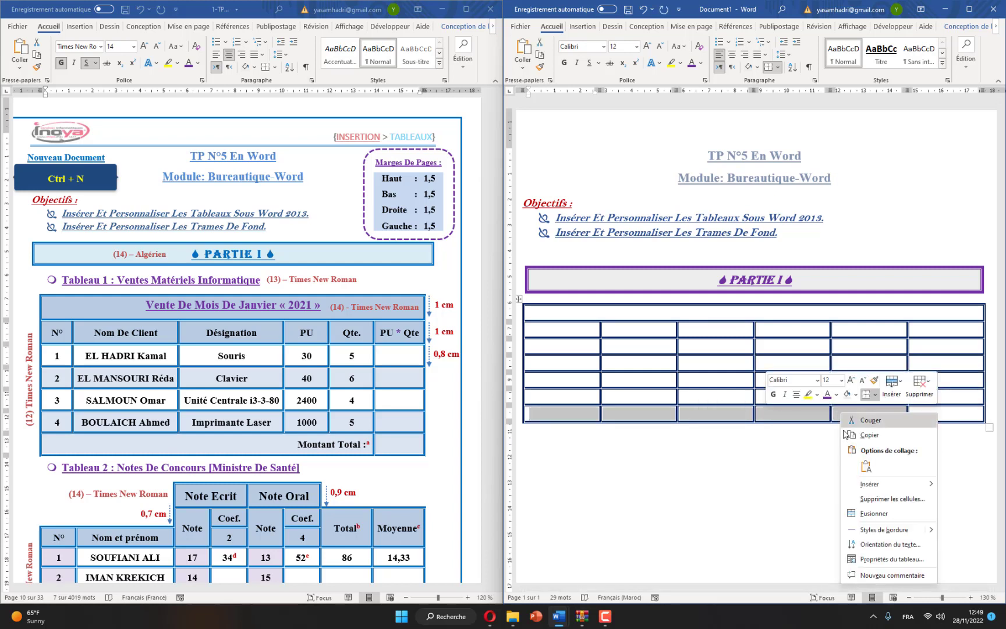
click(867, 513)
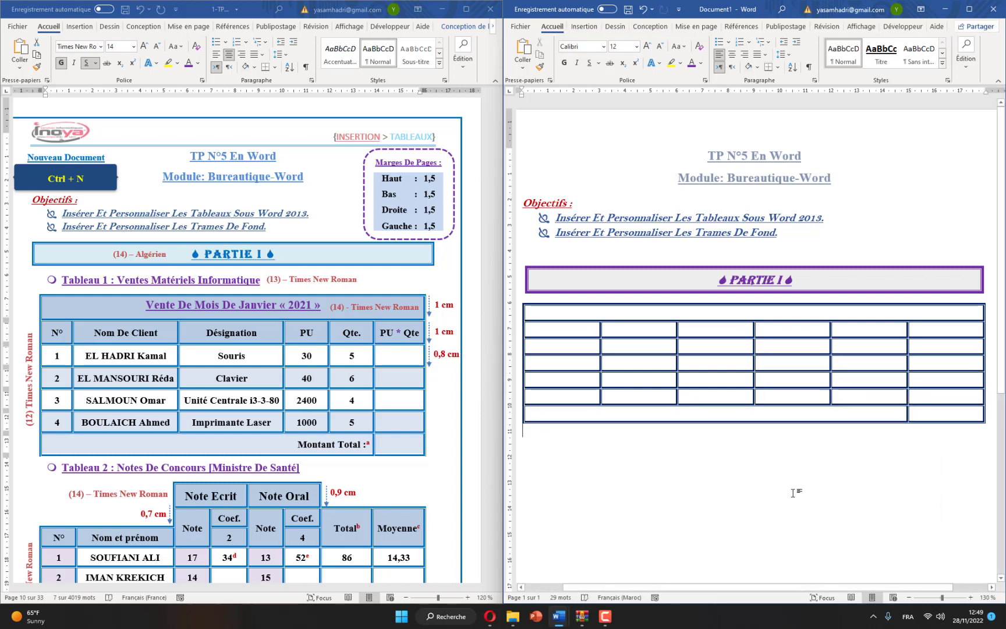
click(784, 313)
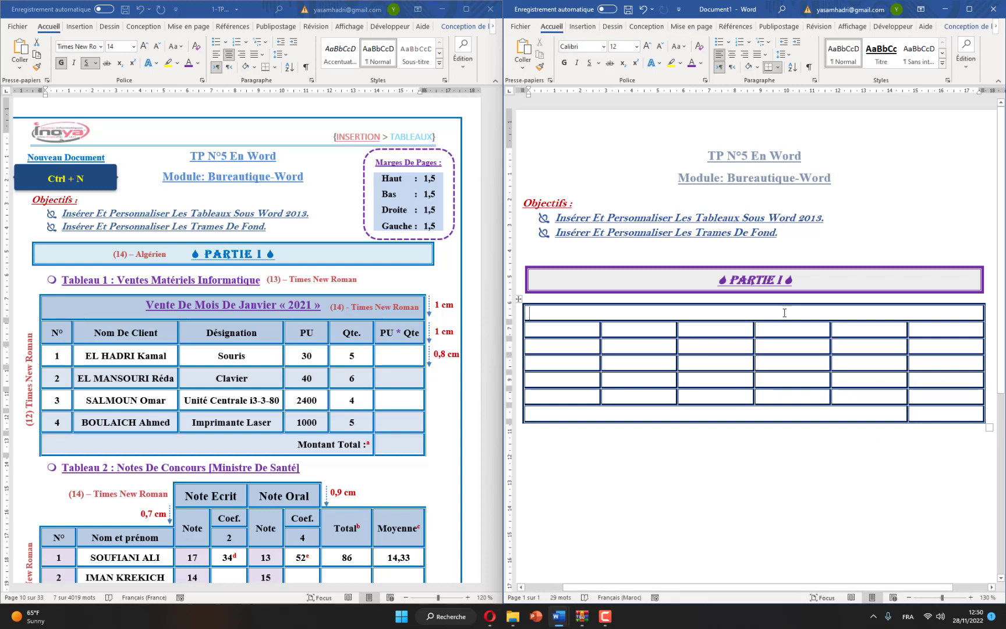
Type the title 'Vente De Mois De Janvier « 2021 »' and 'N°' heading the first column
text(Vente De)
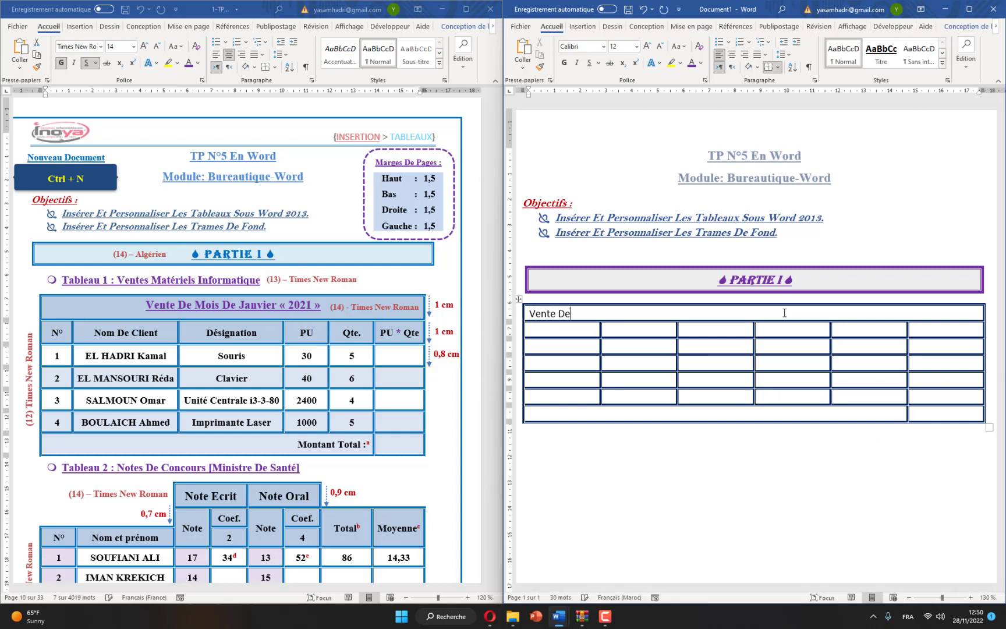
text( Mois De)
text( Janvier)
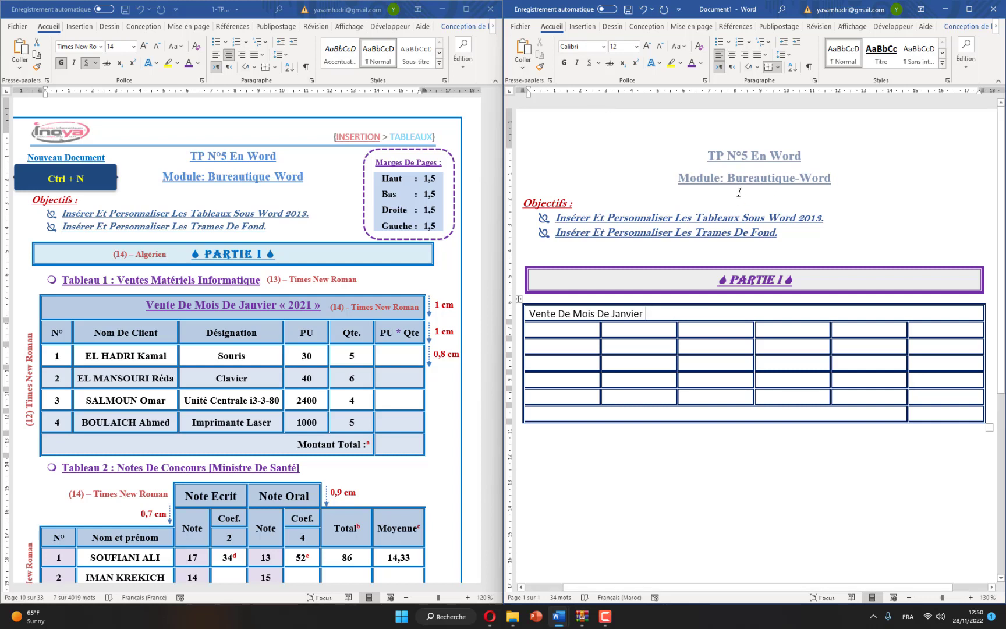
text(« 20)
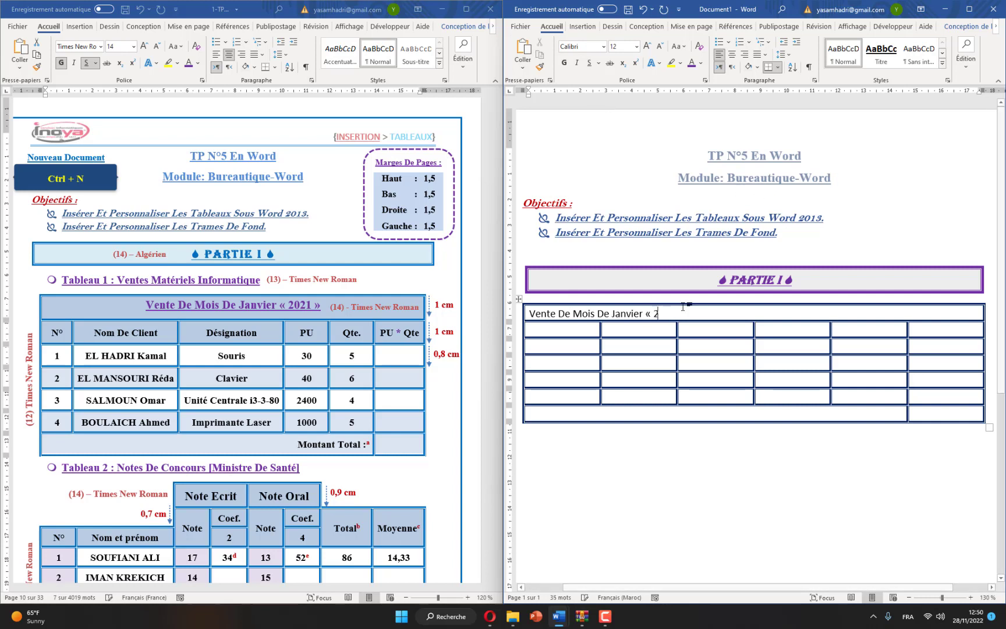
text(21 »)
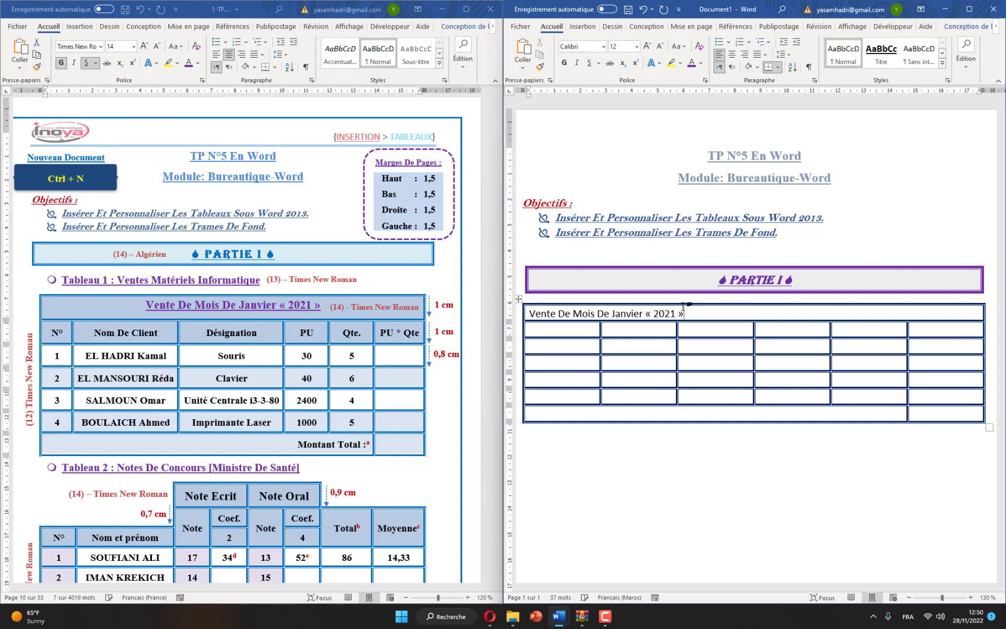
click(557, 333)
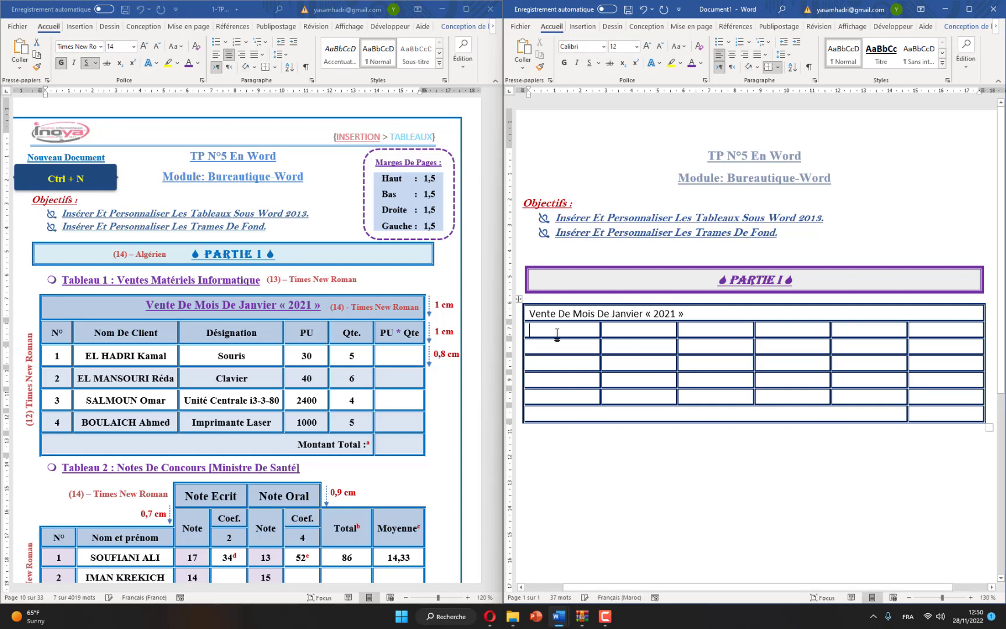
text(N°)
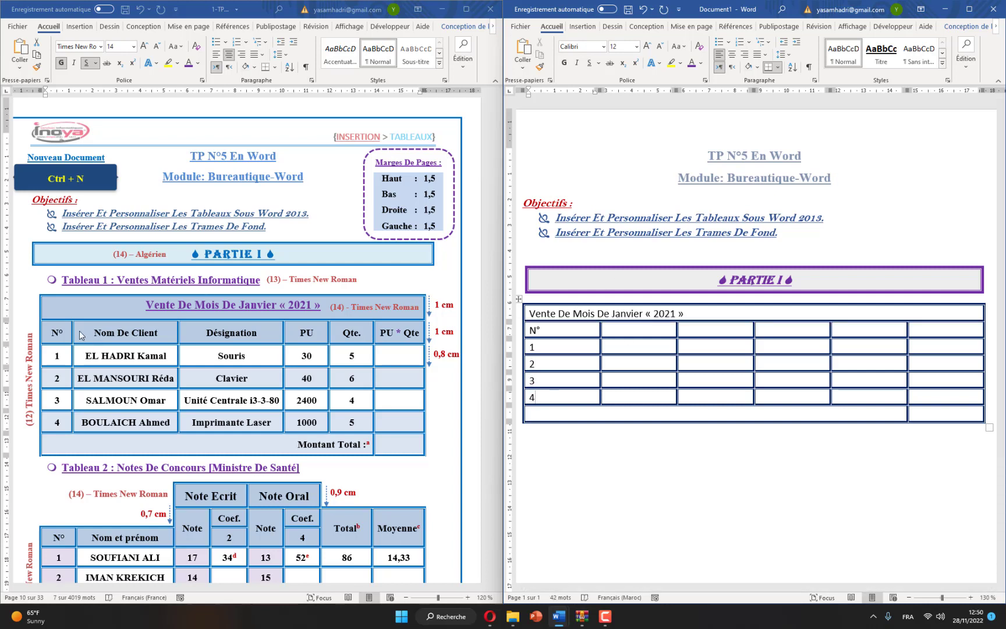
mouse_move(81, 335)
mouse_down()
mouse_move(350, 383)
mouse_move(402, 422)
mouse_up()
Paste the reference headers and four sales rows into the table, then type 'Montant Total :'
click(585, 377)
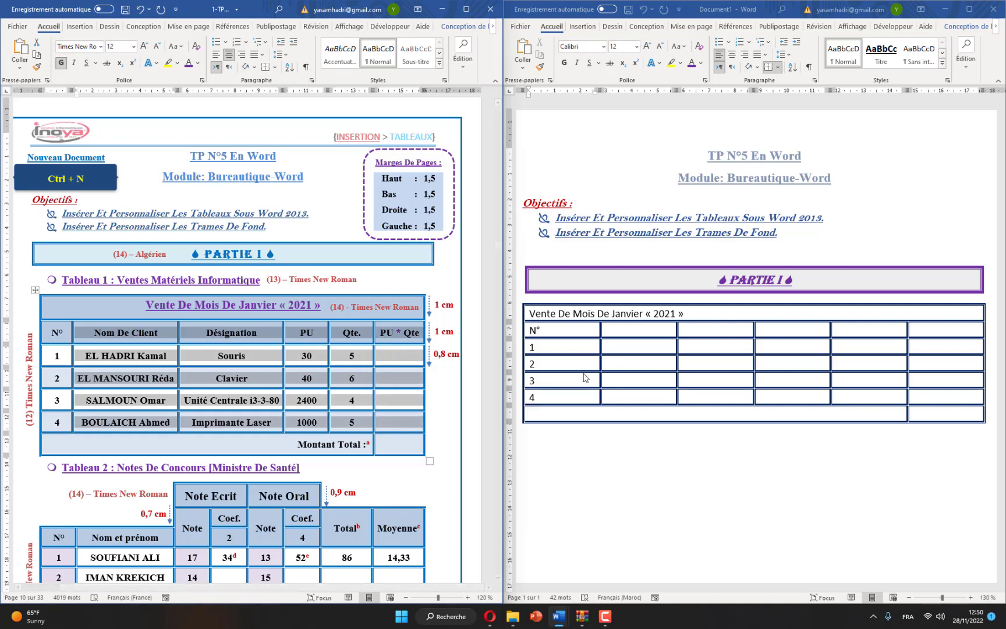
drag(623, 335, 914, 392)
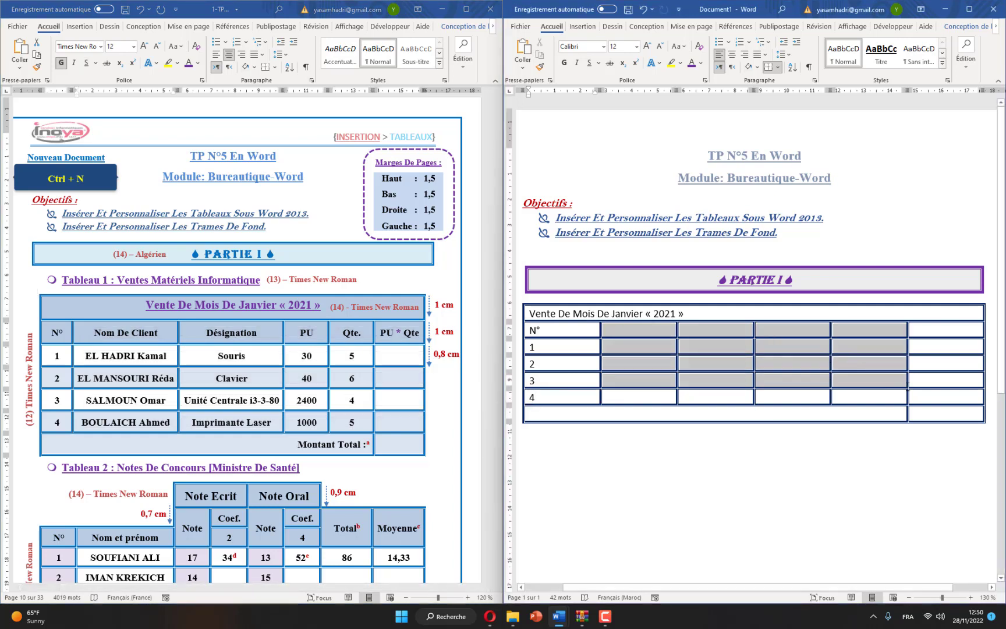
key(ctrl+v)
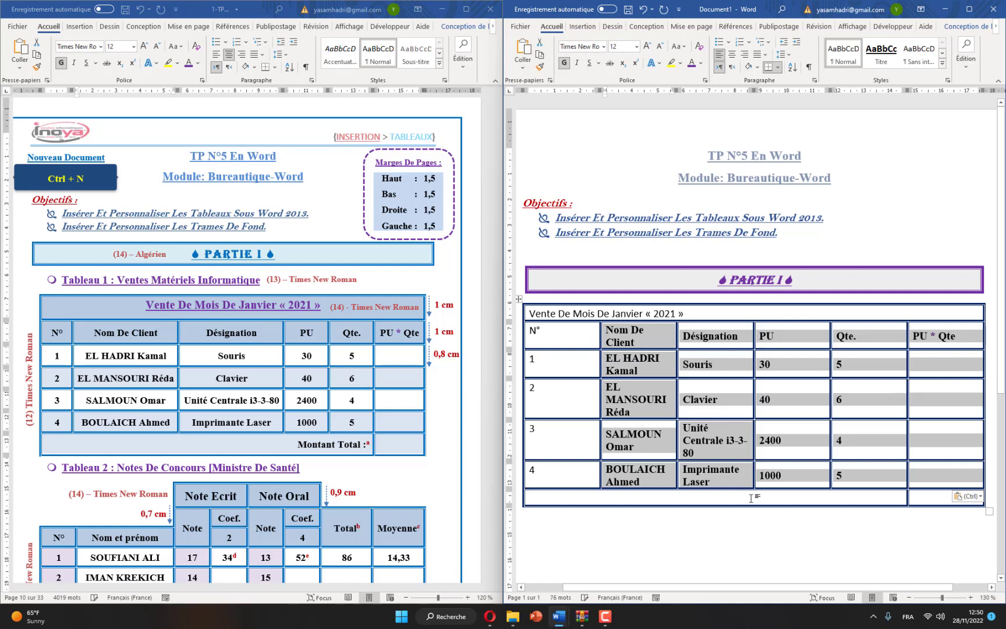
click(791, 499)
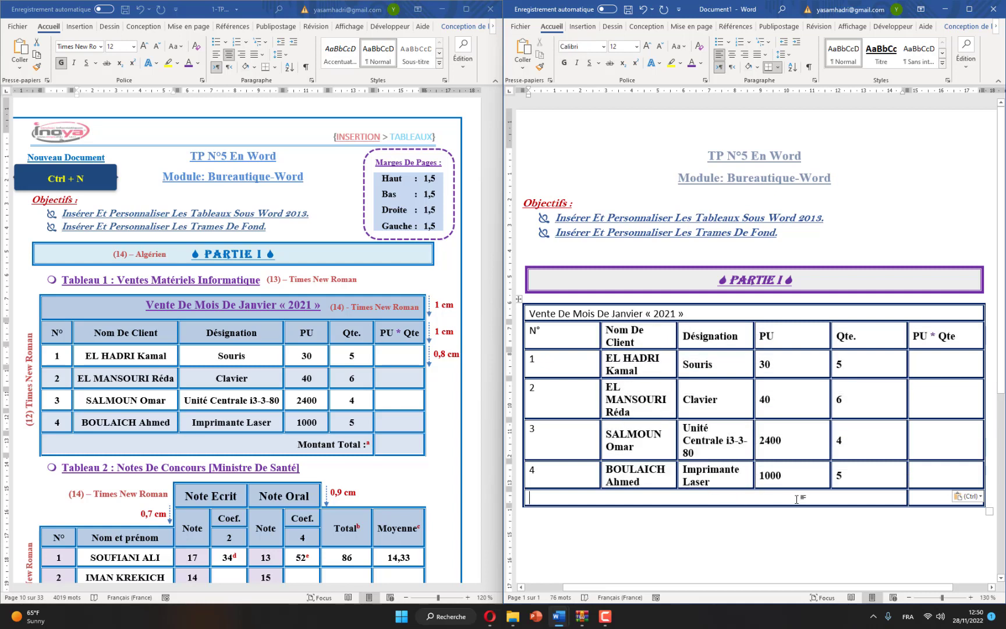
text(Mo)
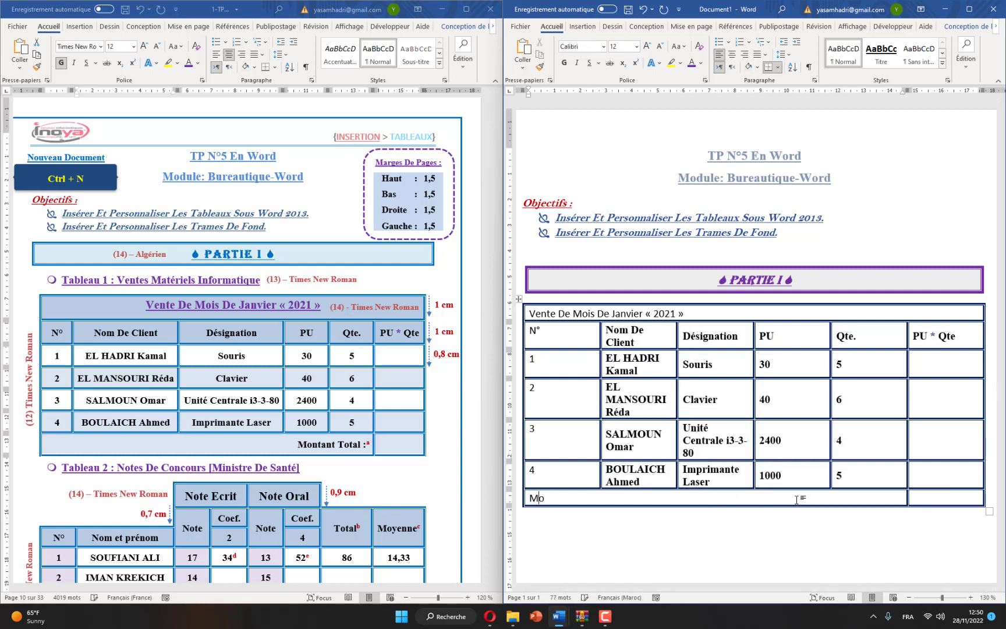
text(ntant Total :)
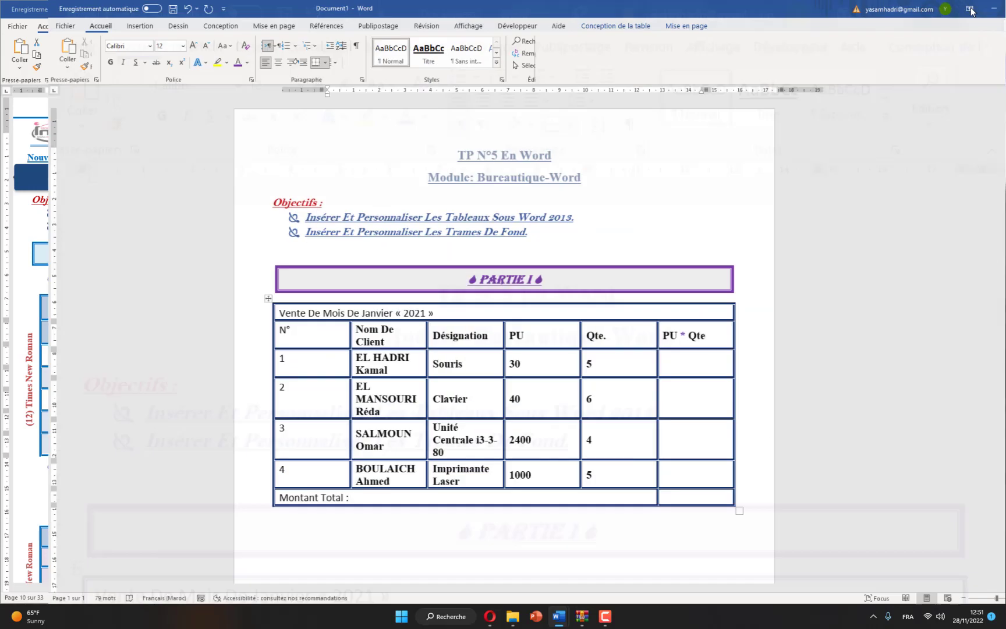
Make the title and header rows 1 cm tall with centred contents
click(970, 9)
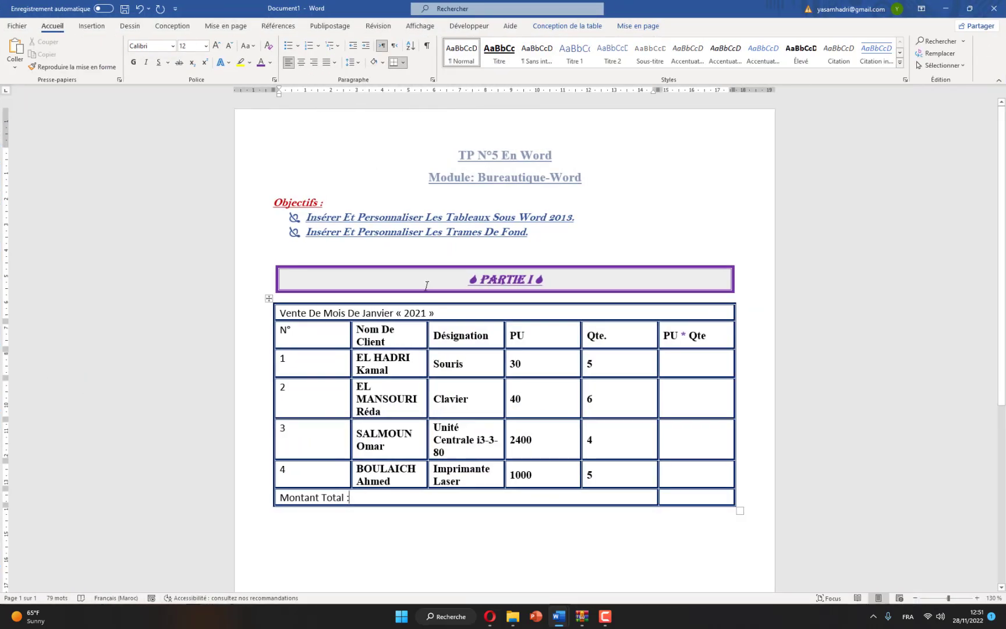
click(496, 312)
click(638, 25)
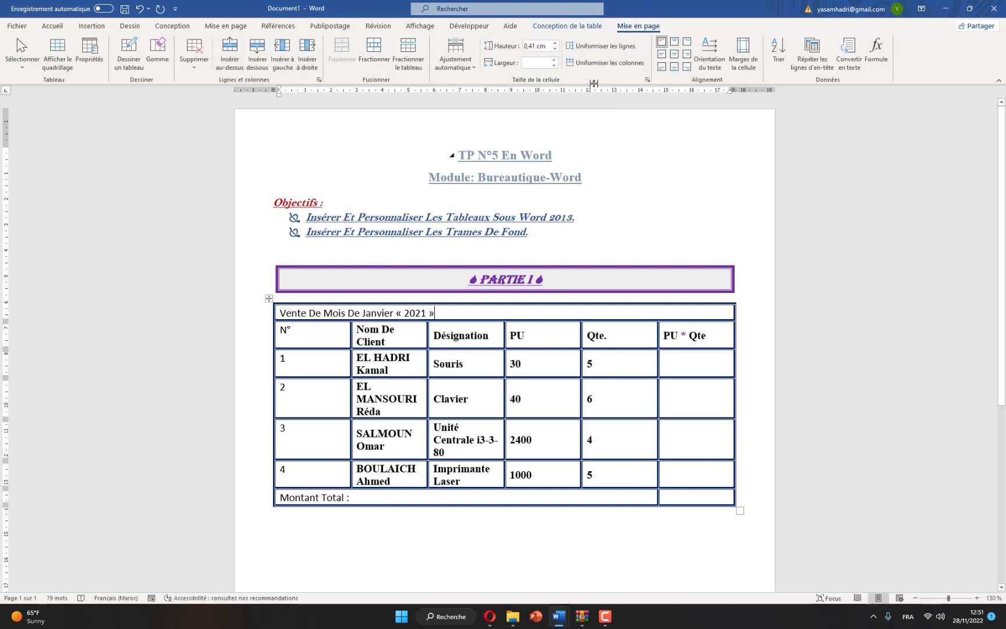
click(556, 43)
click(556, 43)
click(556, 43)
click(556, 43)
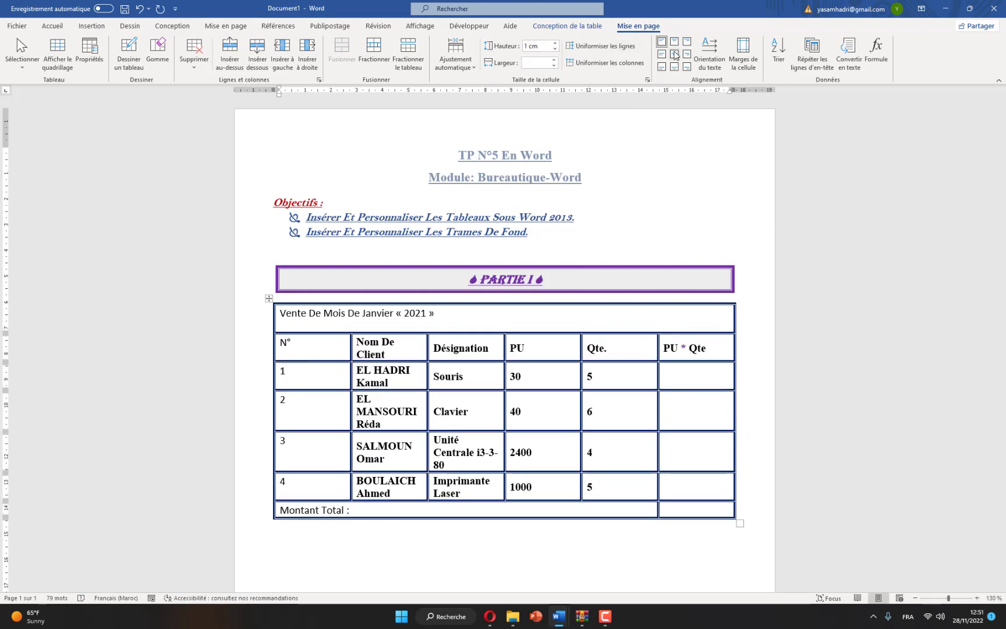
click(674, 54)
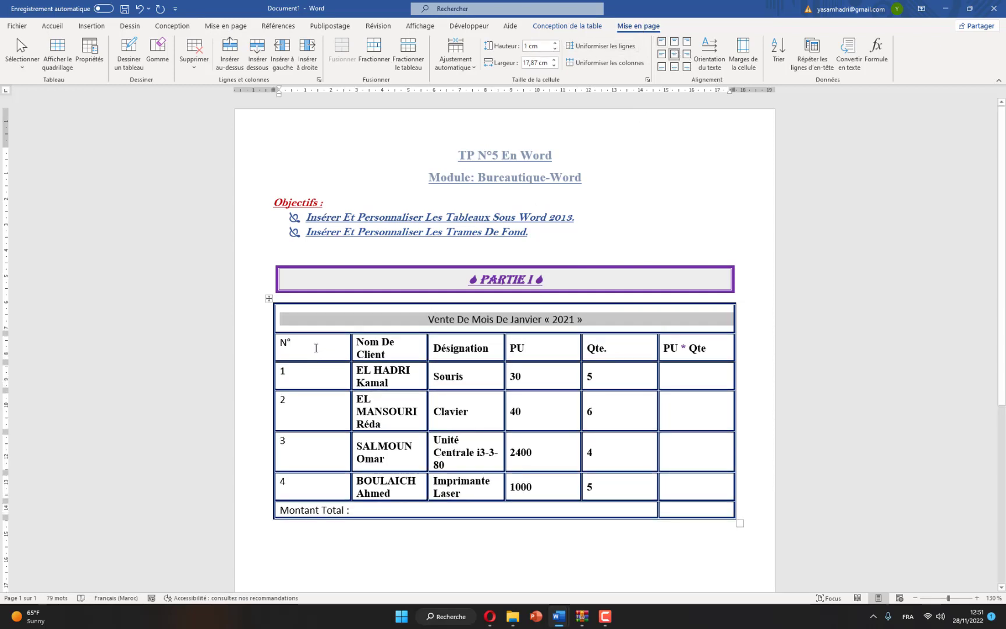
drag(314, 349, 696, 348)
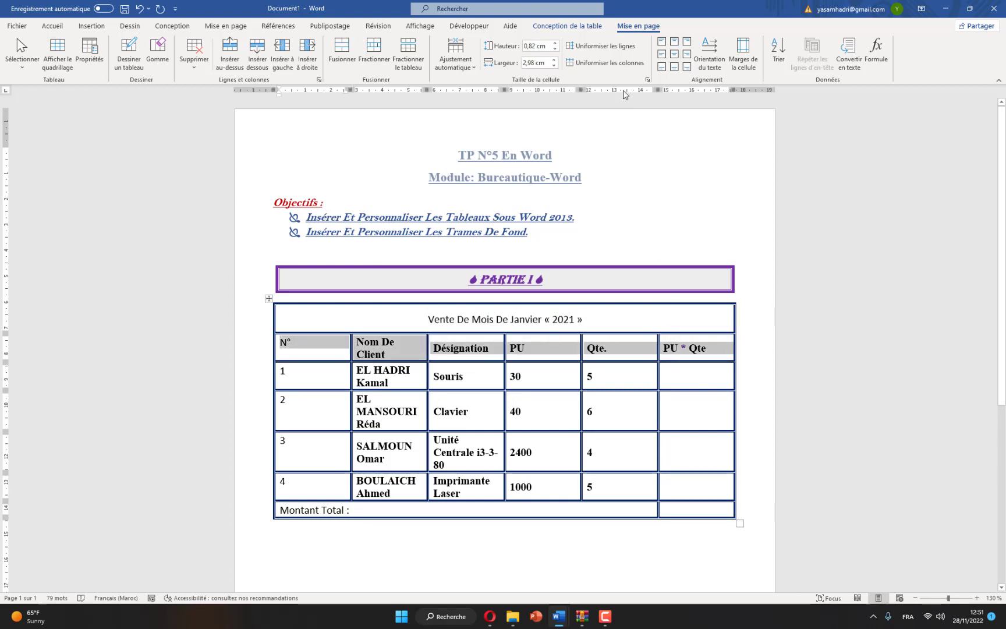
click(584, 49)
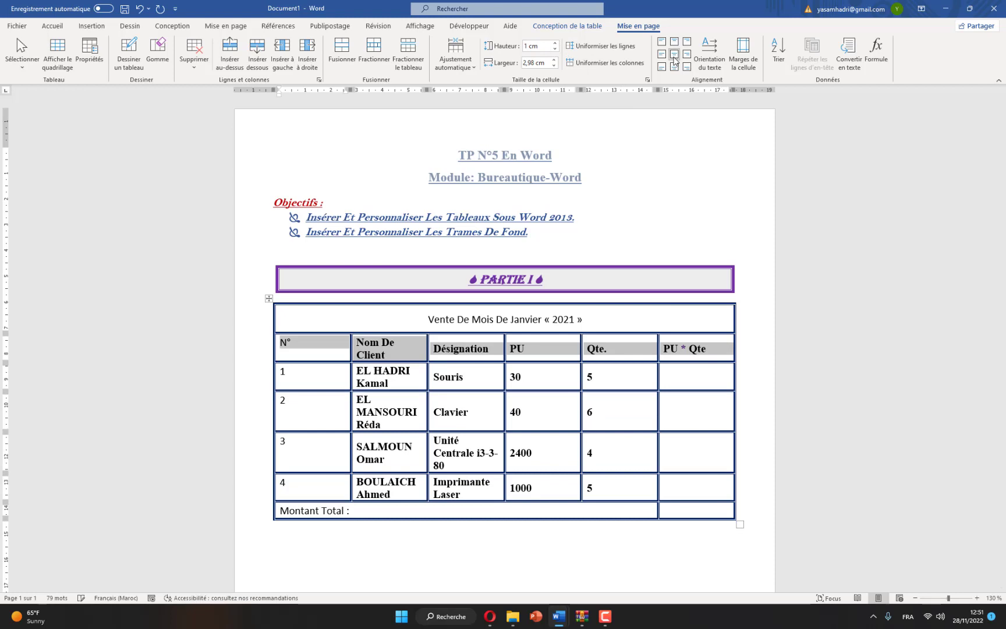
click(675, 54)
Set the data rows to 0.8 cm, centre them, and right-align 'Montant Total :'
drag(308, 375, 669, 509)
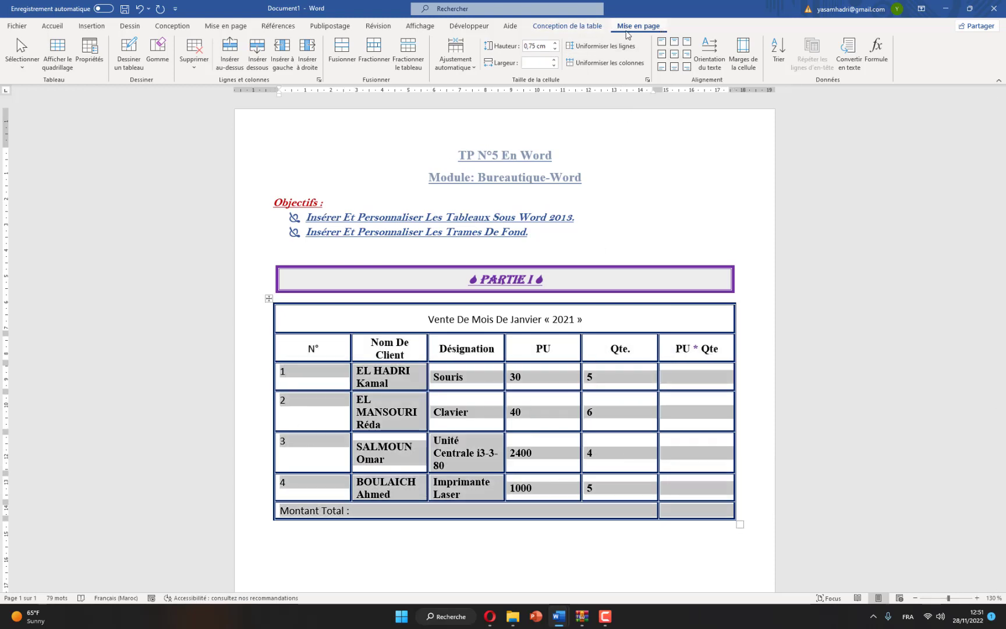
click(555, 42)
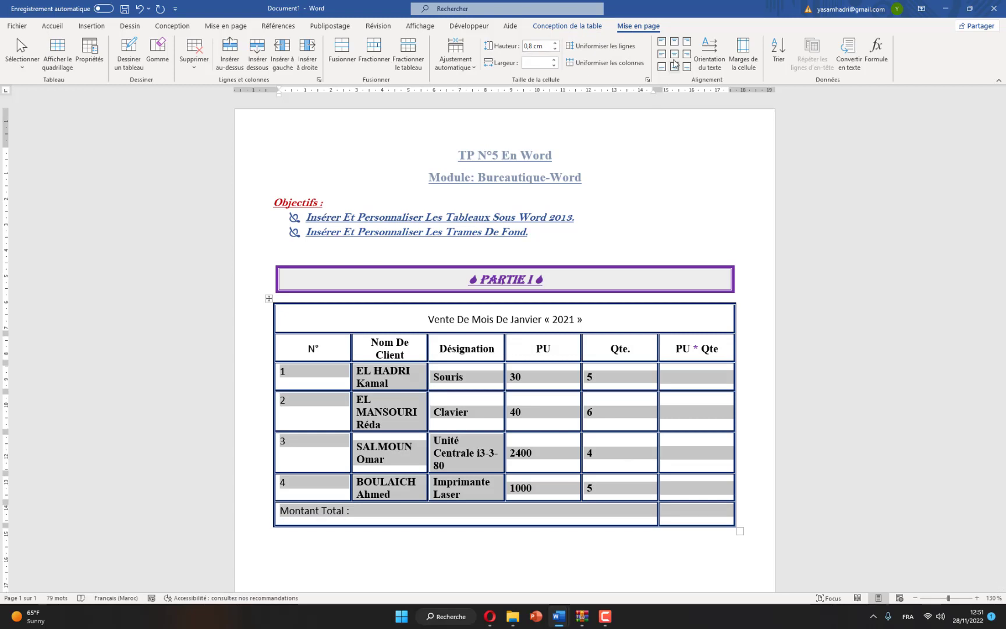
click(674, 54)
click(576, 519)
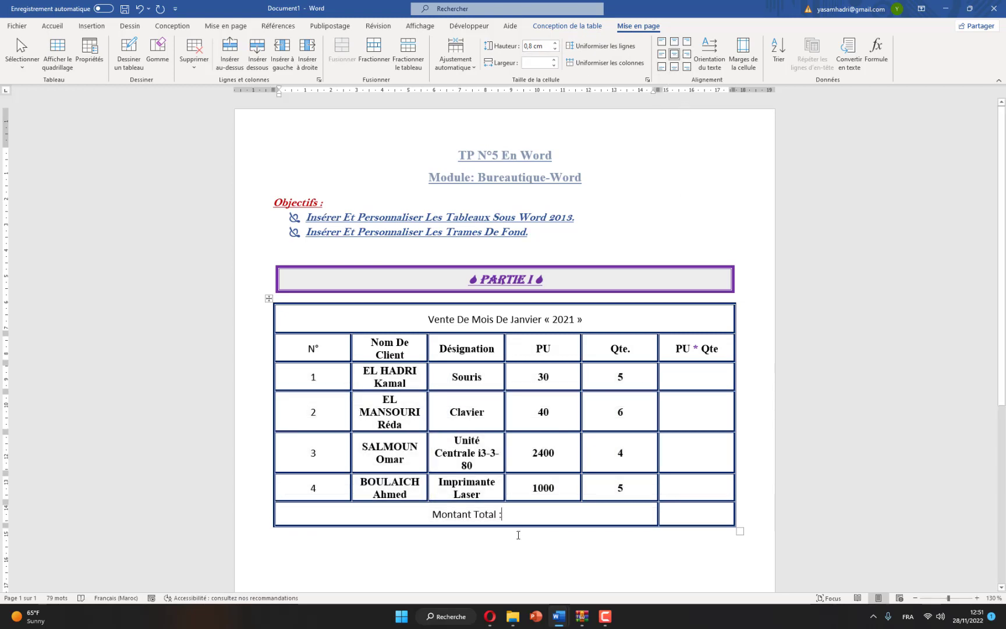
click(687, 55)
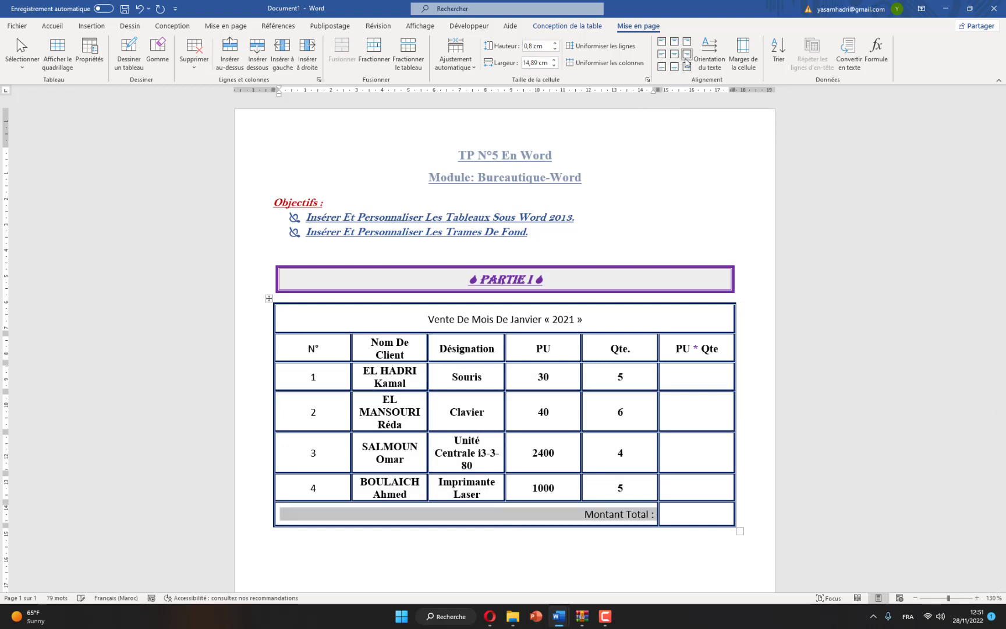
drag(408, 318, 594, 315)
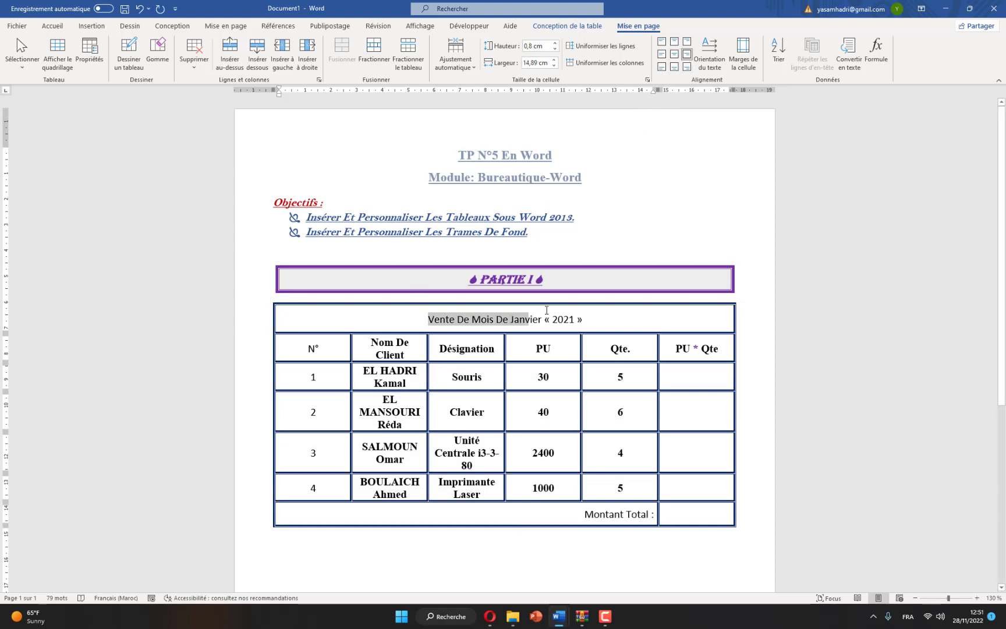
Format the title Times New Roman 14 pt, bold, italic, underlined, purple, with light blue shading
click(51, 26)
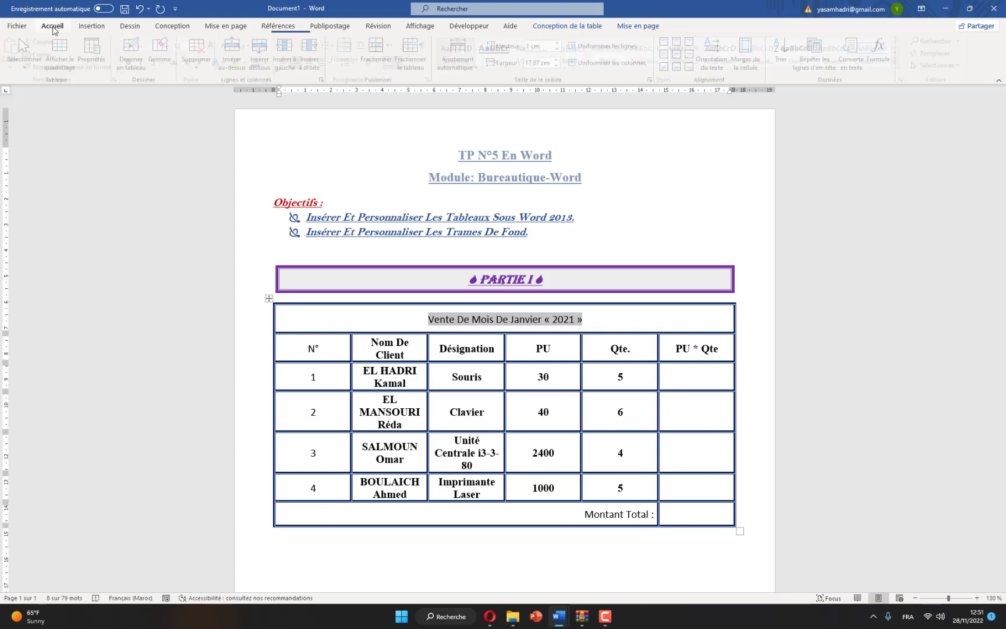
click(144, 46)
text(Times New Ro)
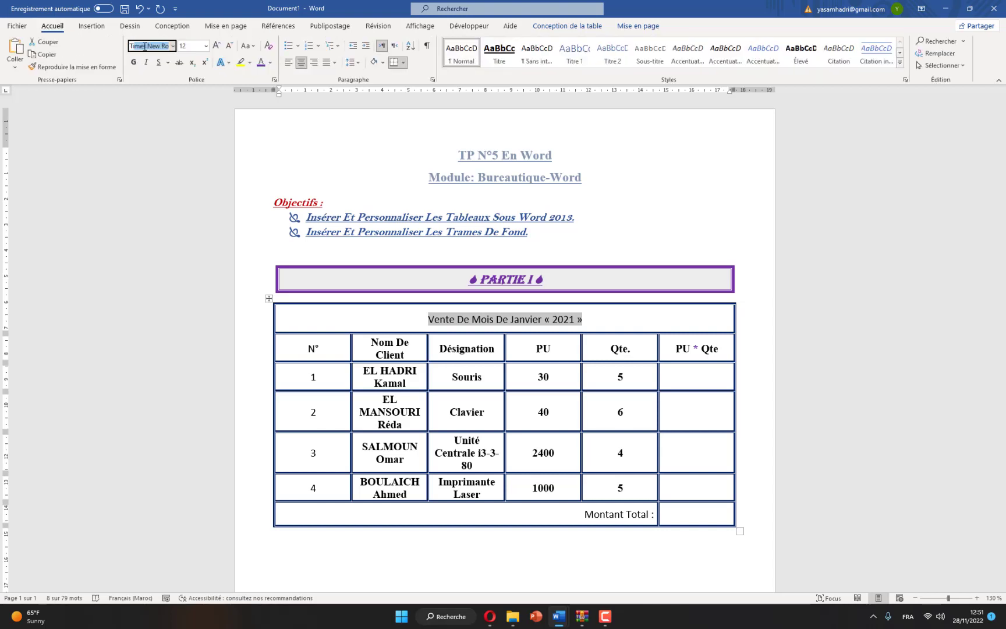
key(Return)
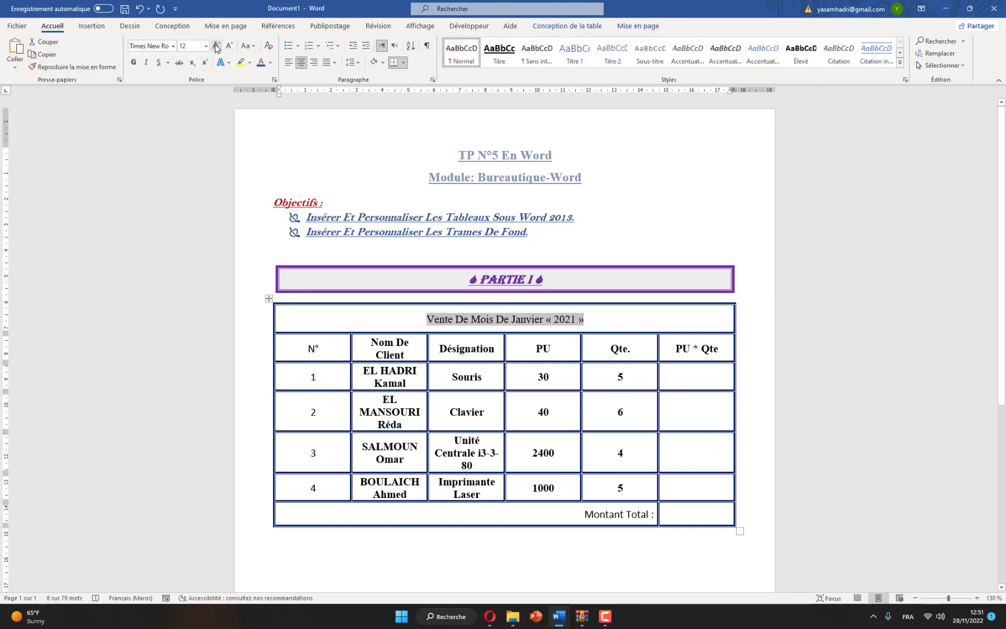
click(216, 46)
click(133, 62)
click(146, 63)
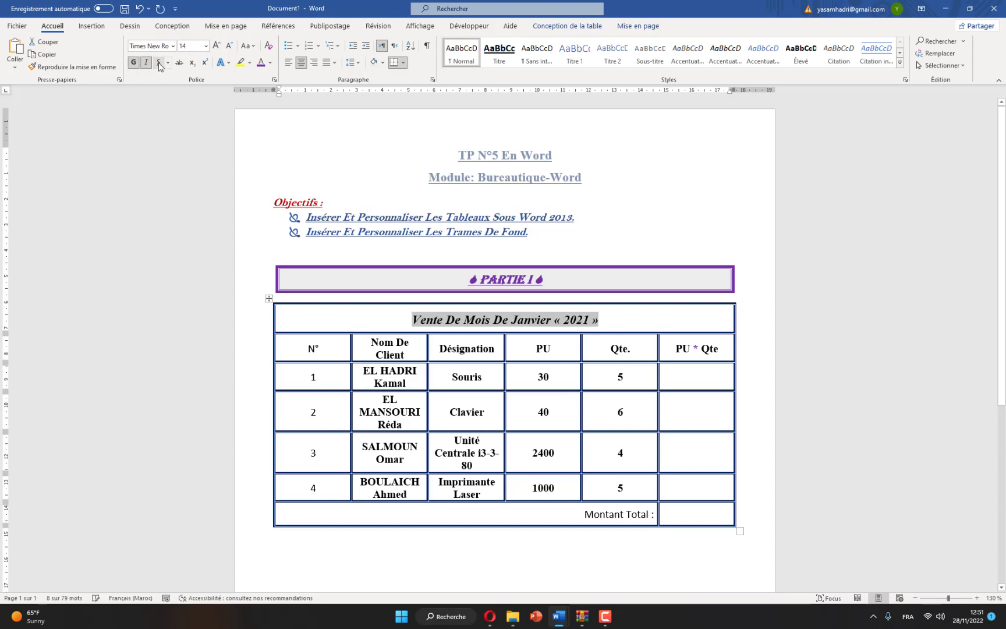
click(159, 62)
click(260, 62)
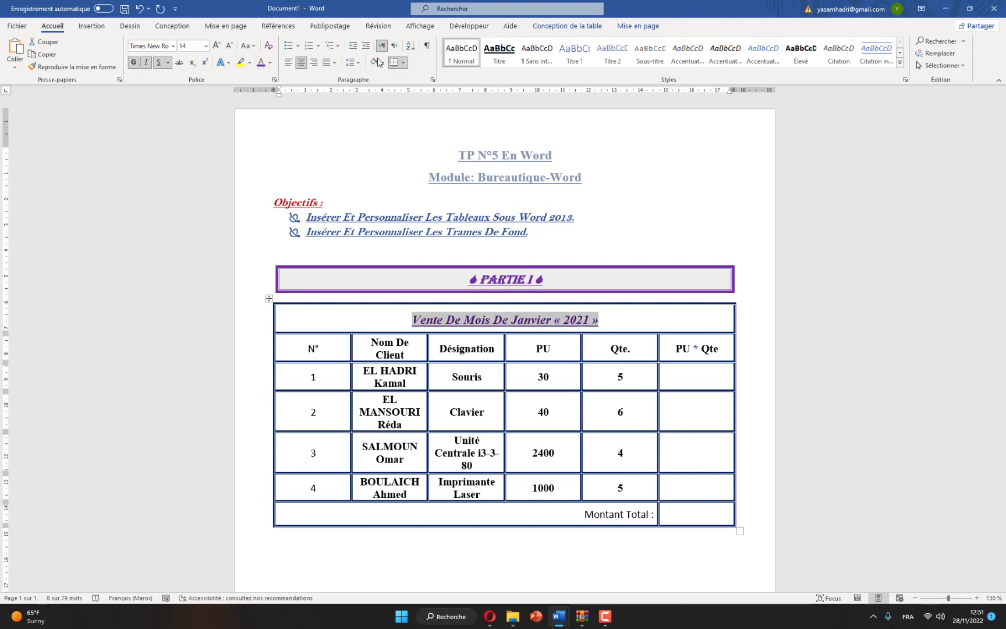
click(382, 62)
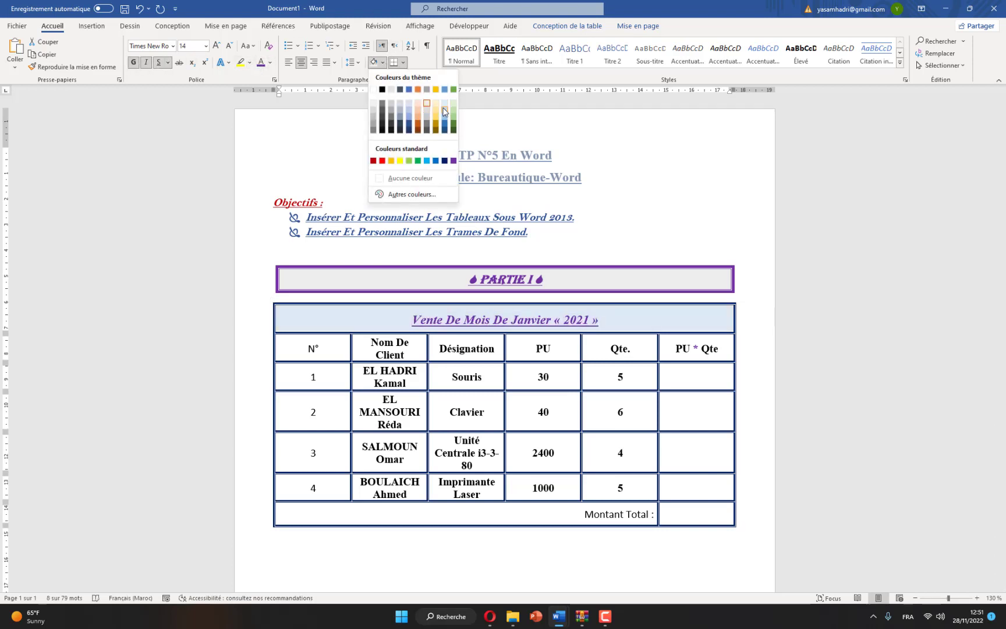
click(444, 108)
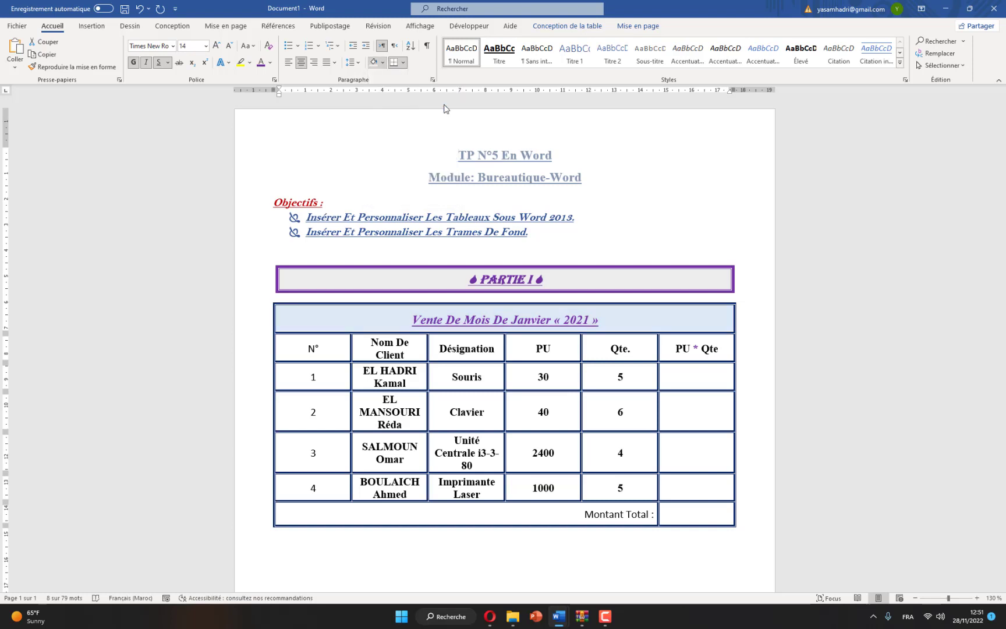
Set the header row and the whole table below the title to bold Times New Roman
drag(339, 348, 669, 348)
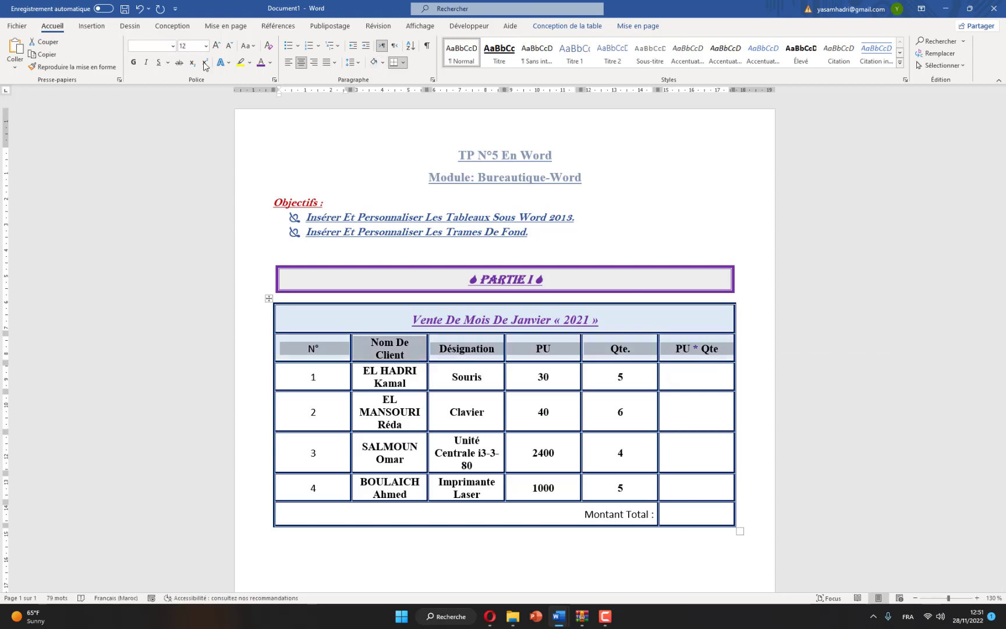
click(150, 45)
text(Times New Roman)
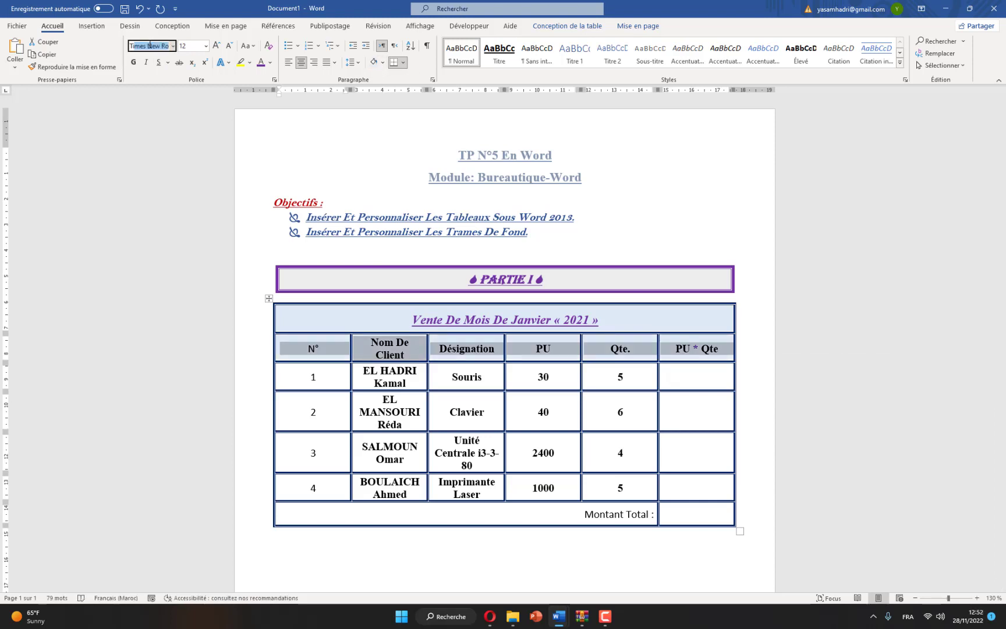
key(Return)
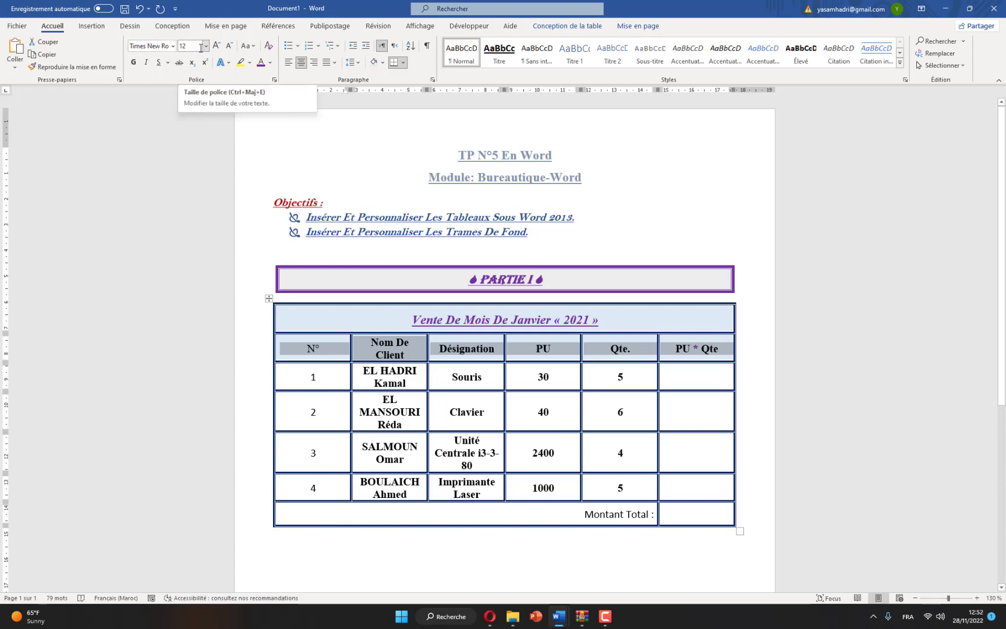
click(297, 349)
drag(297, 349, 675, 502)
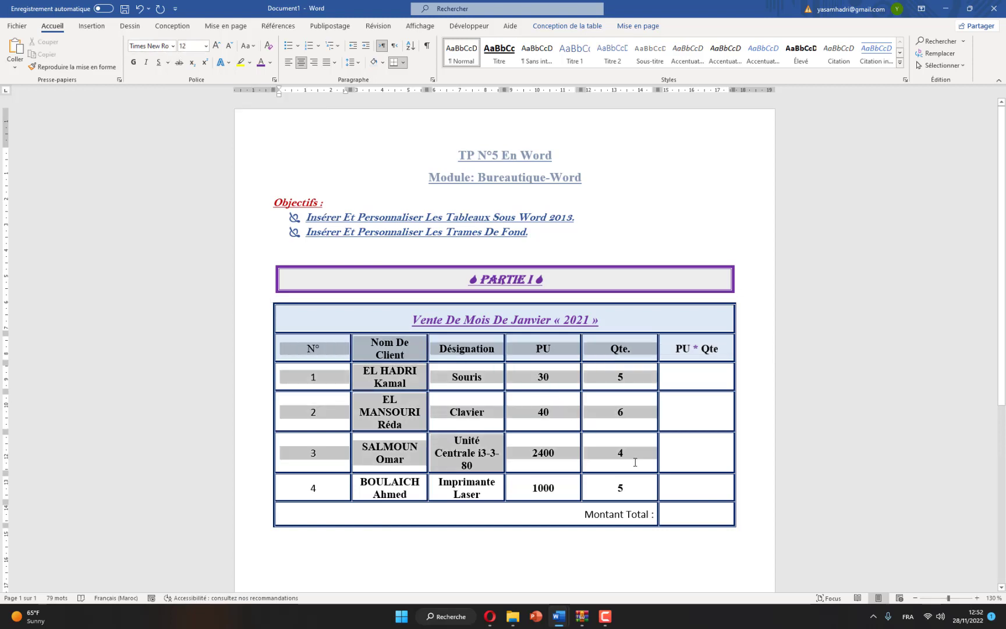
click(152, 49)
text(Times New Ro)
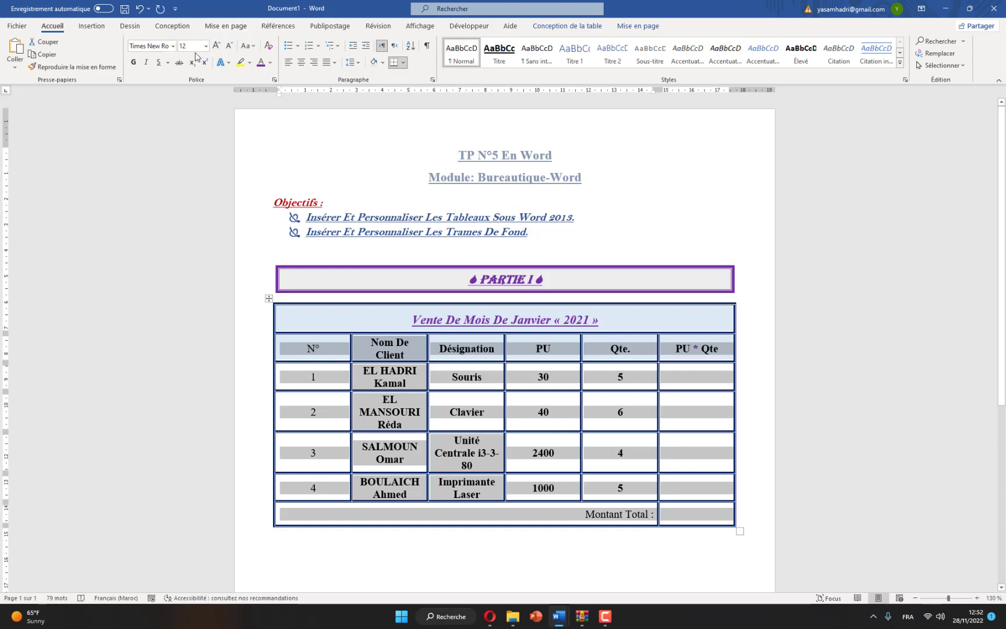
click(133, 62)
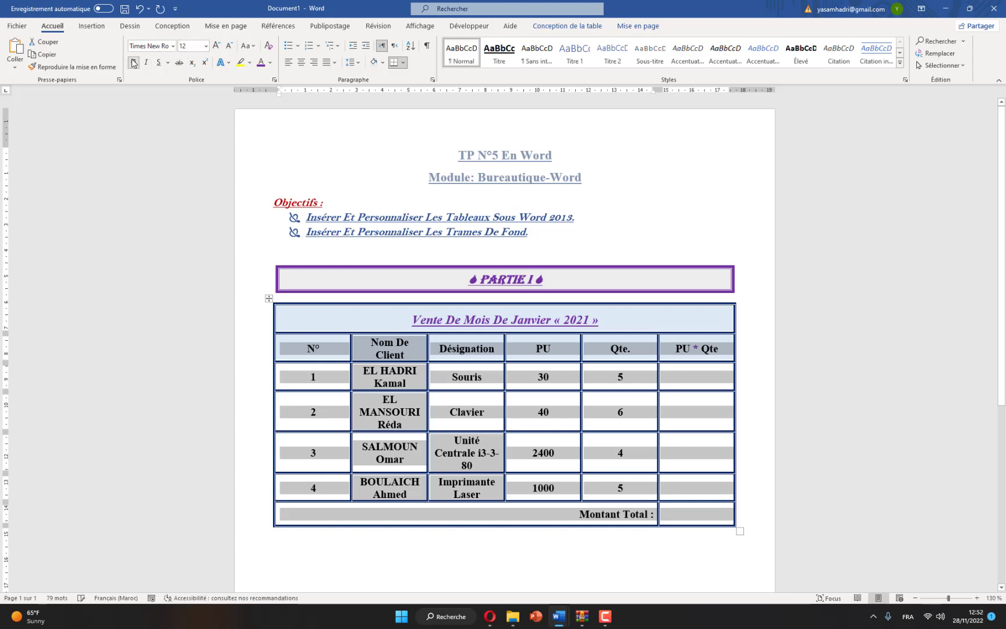
click(479, 451)
Select the title row and review its layout and line spacing, leaving them unchanged
triple_click(491, 319)
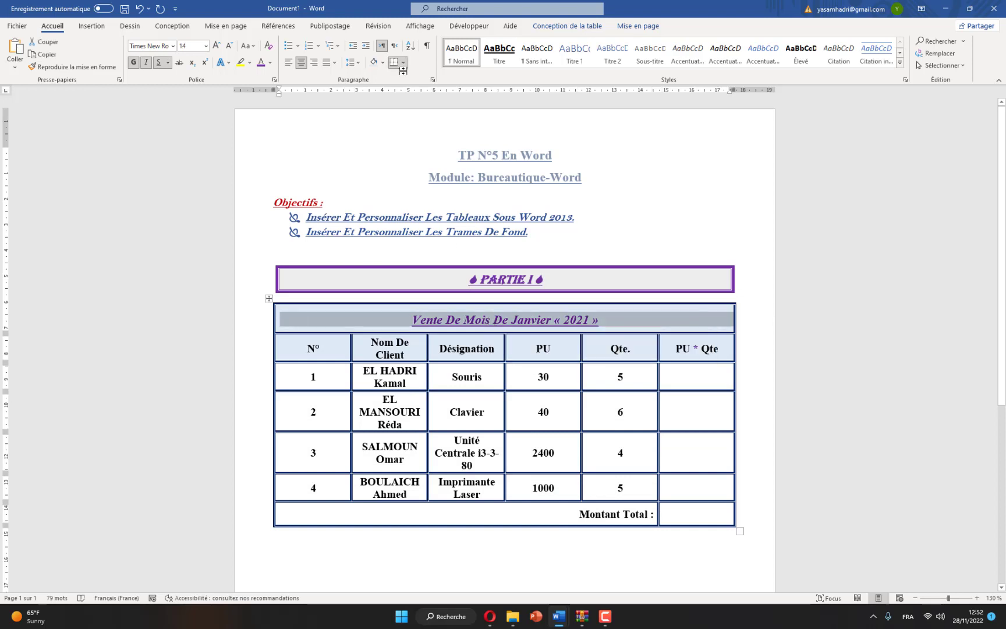
click(231, 26)
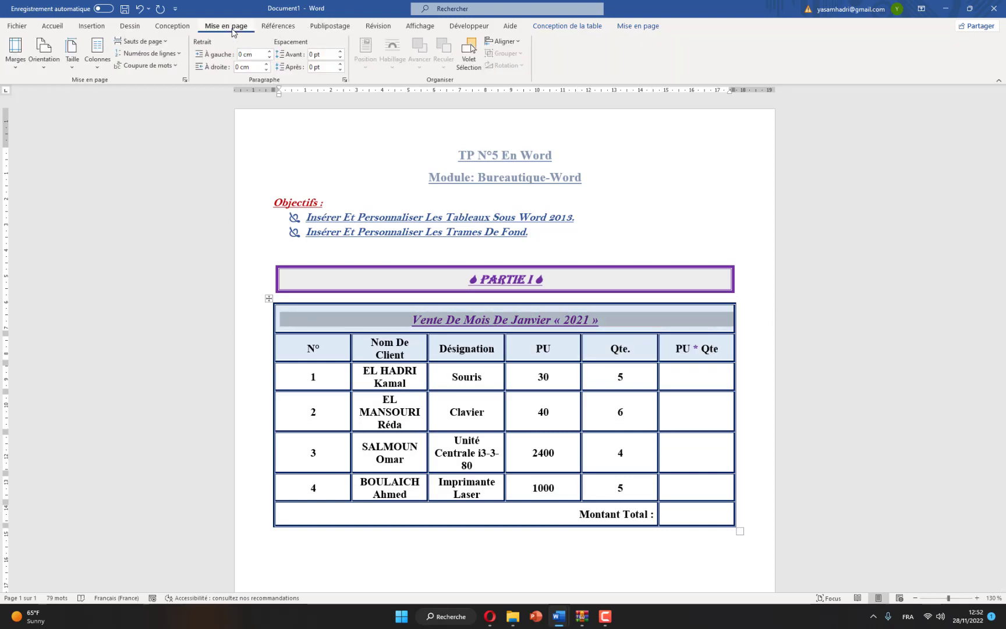
click(638, 27)
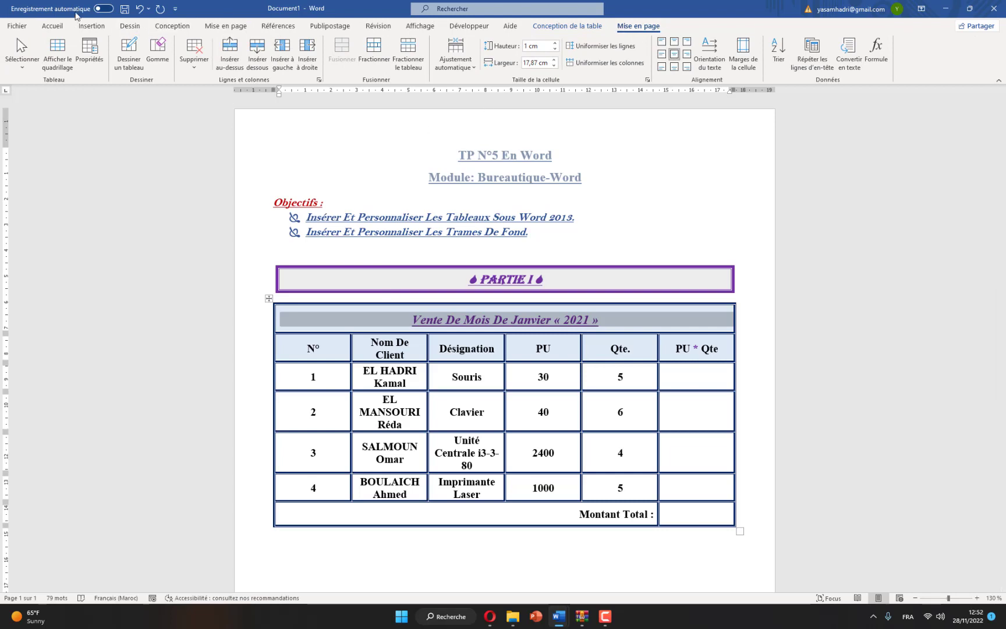
click(52, 26)
click(350, 62)
click(349, 62)
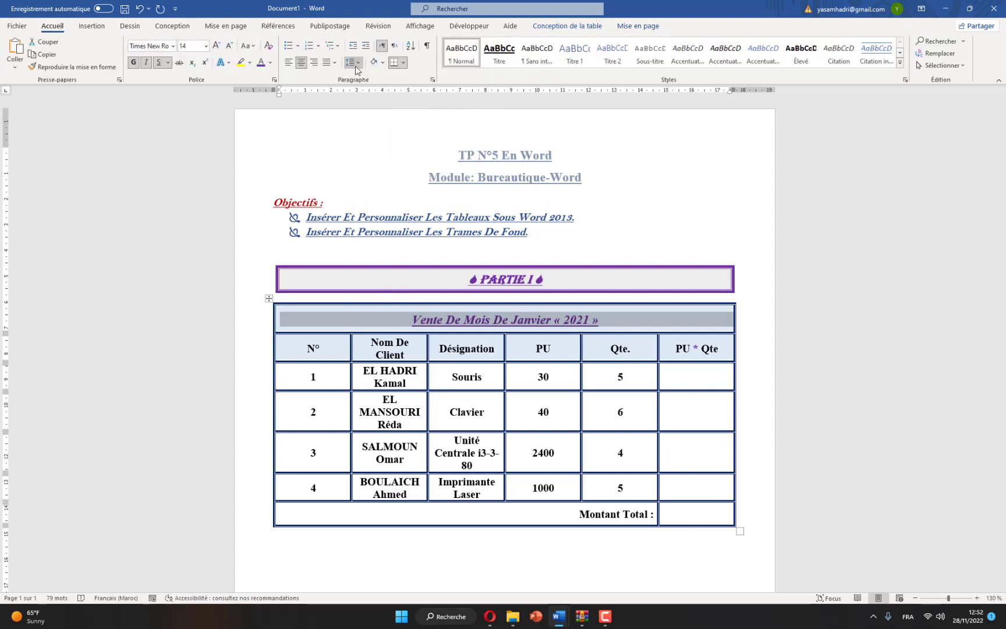
click(390, 412)
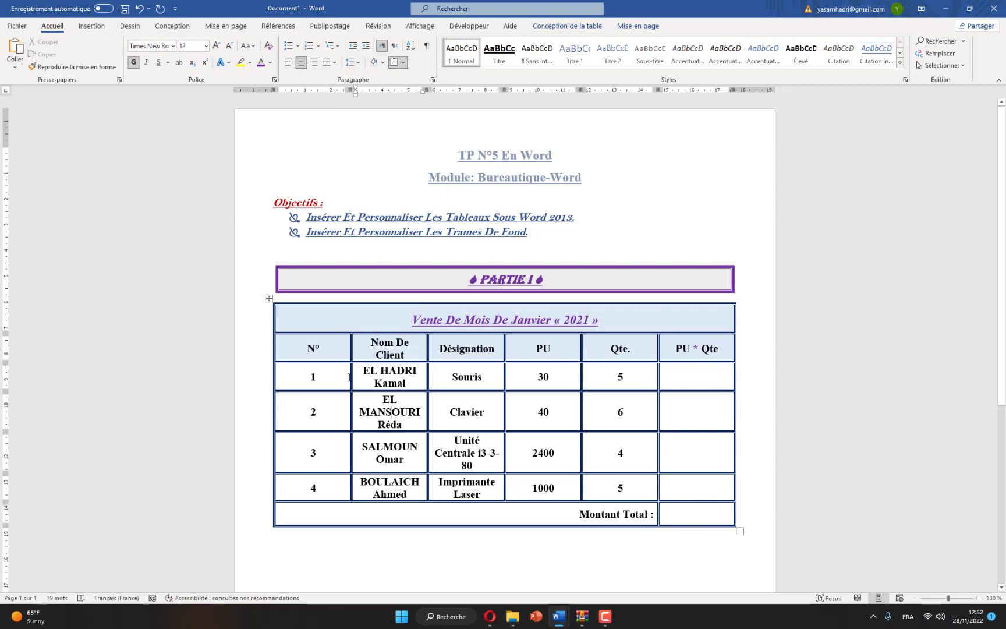
Narrow the N° column, widen Désignation, and slightly narrow the PU * Qte column
ctrl+scroll(357, 384, up, 1)
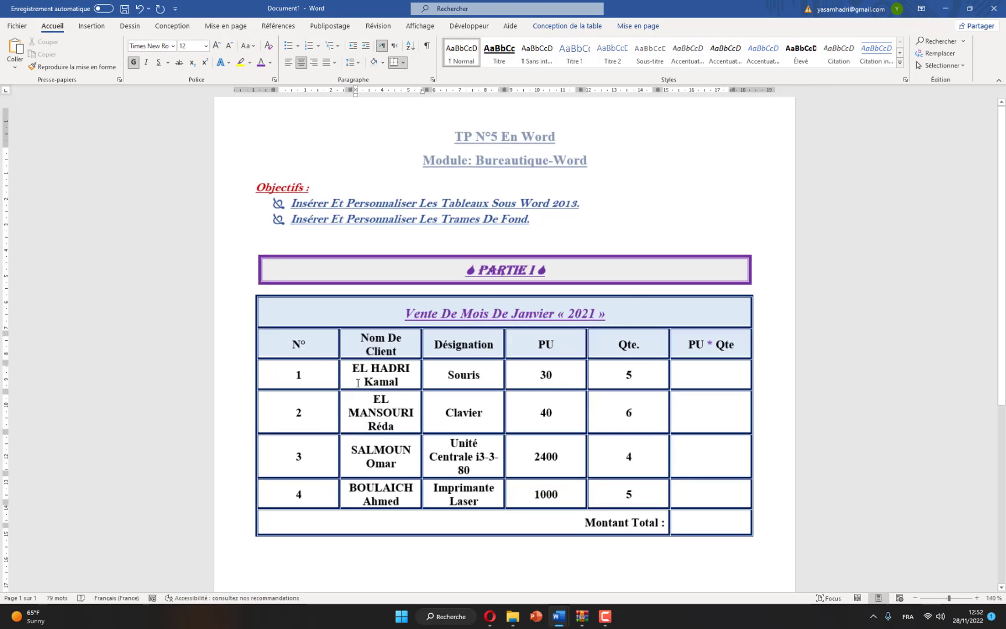
ctrl+scroll(358, 385, up, 2)
ctrl+scroll(356, 381, up, 1)
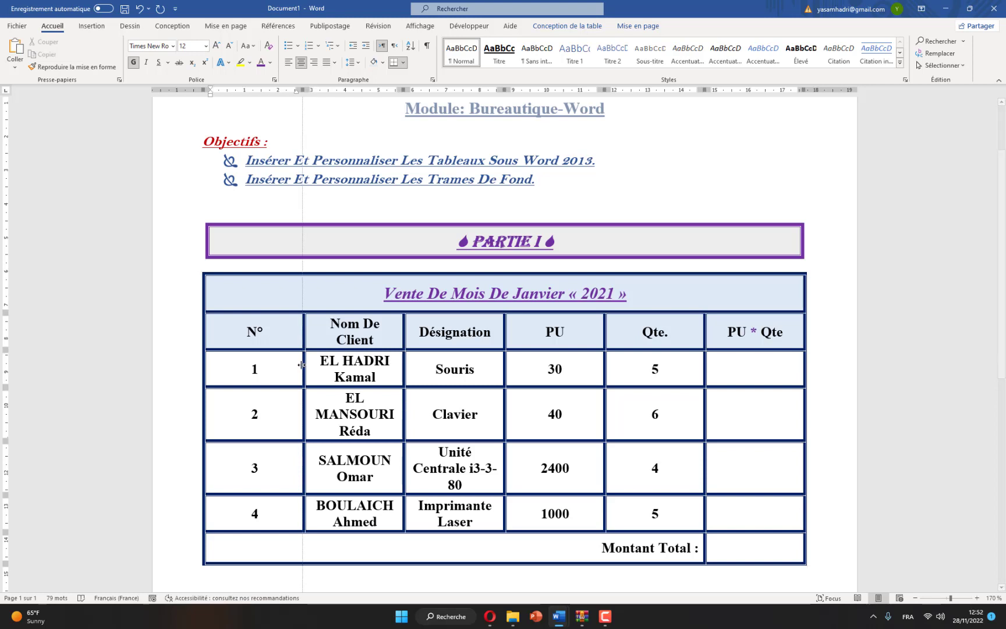
drag(303, 365, 252, 358)
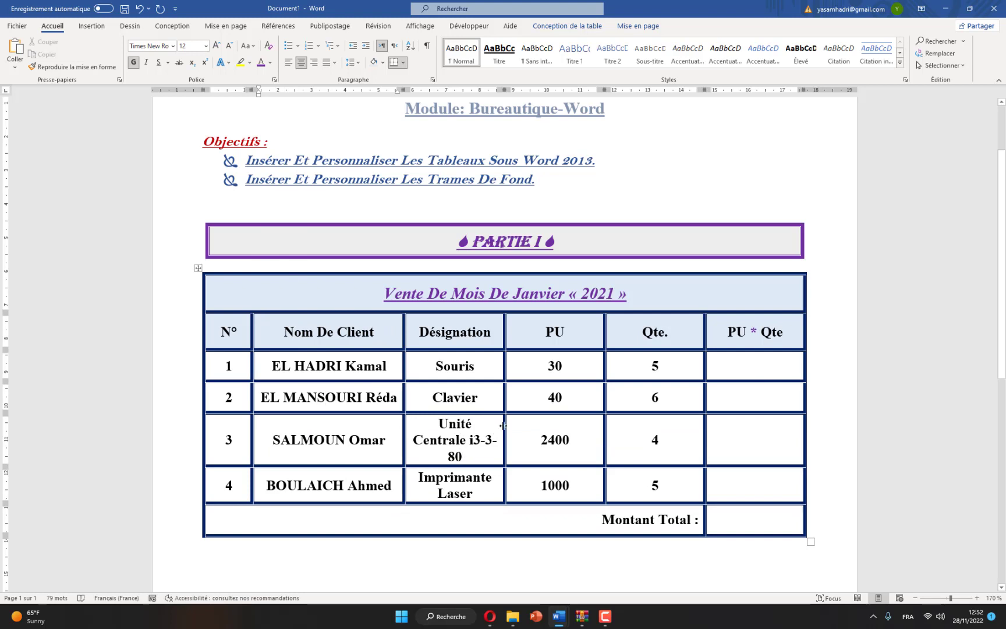
drag(504, 426, 626, 427)
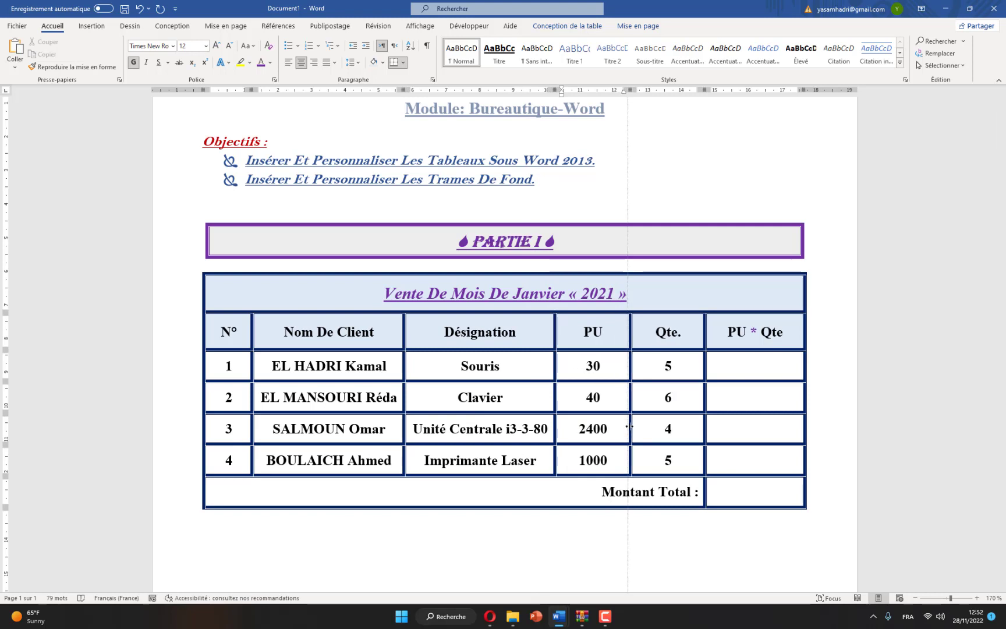
drag(626, 427, 627, 426)
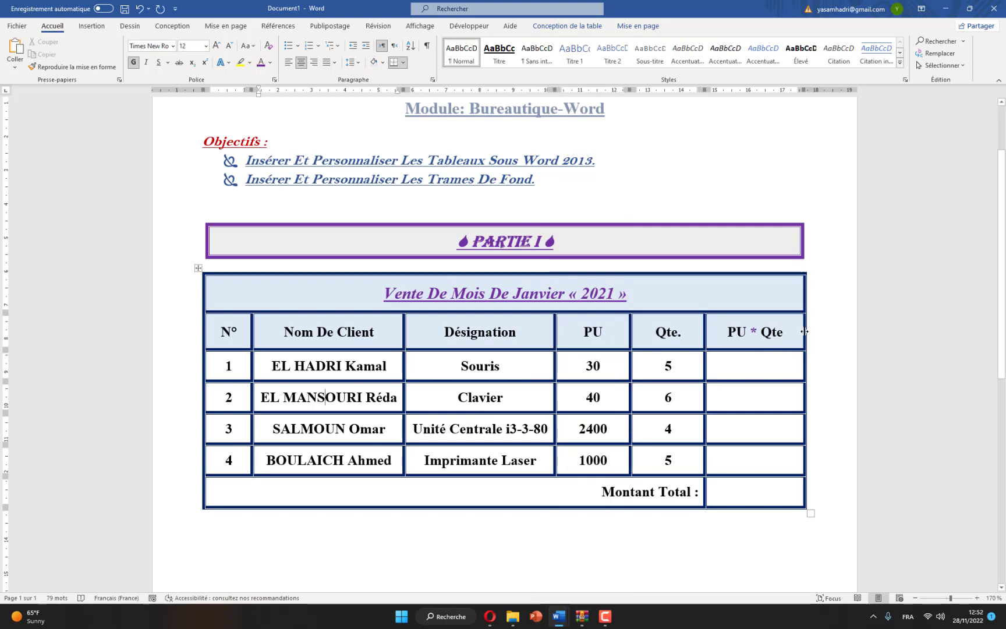
drag(804, 332, 790, 331)
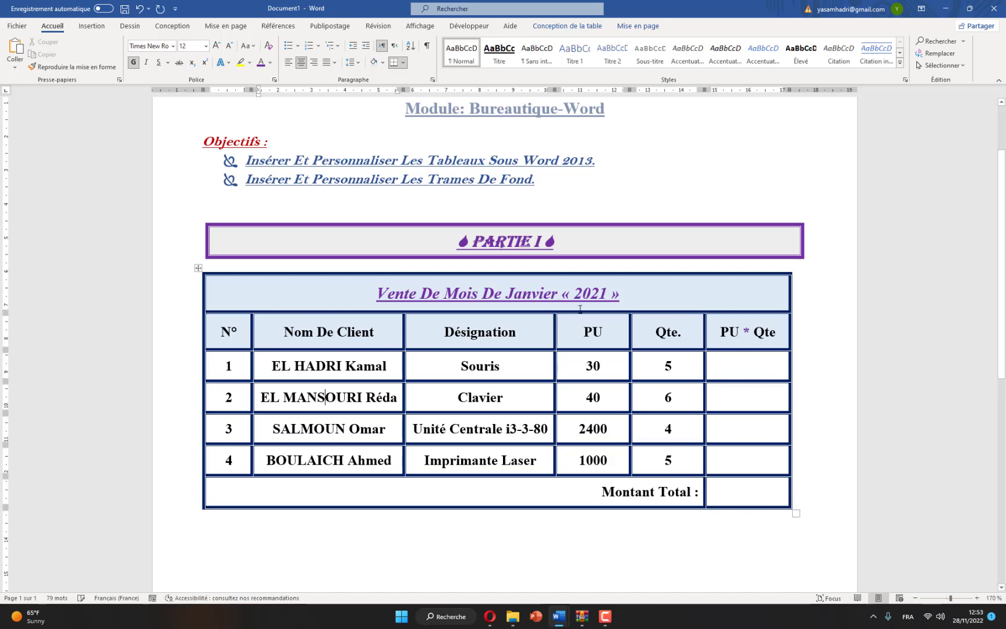
Shift the whole sales table slightly to the right
click(195, 269)
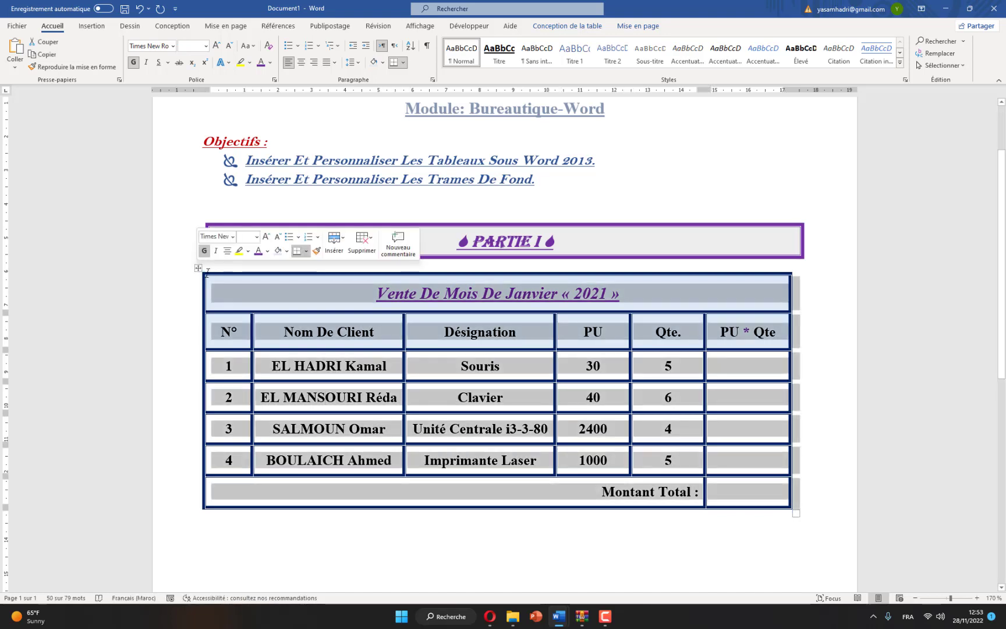
click(200, 268)
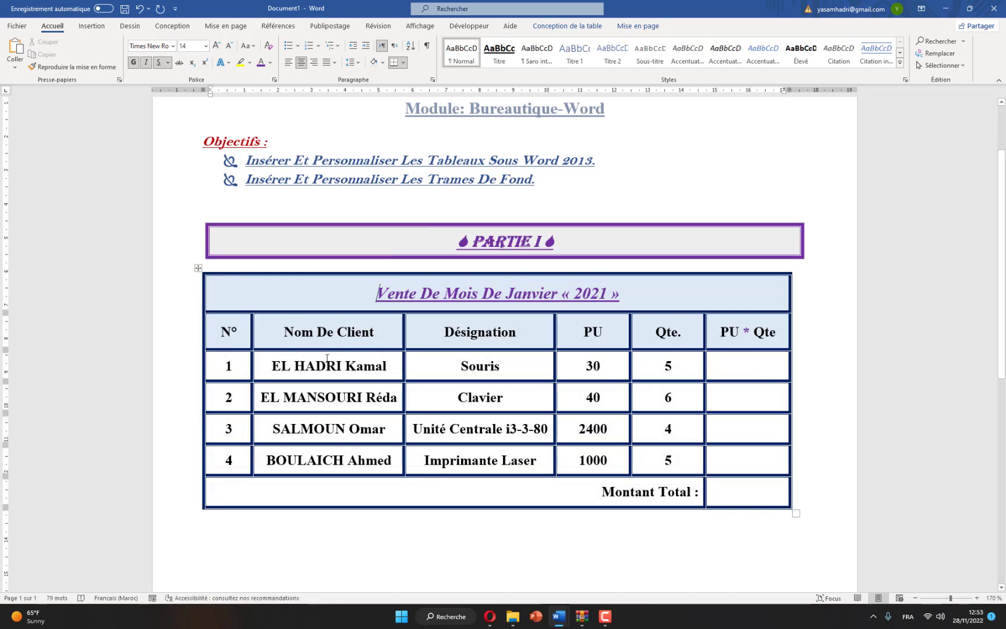
click(206, 278)
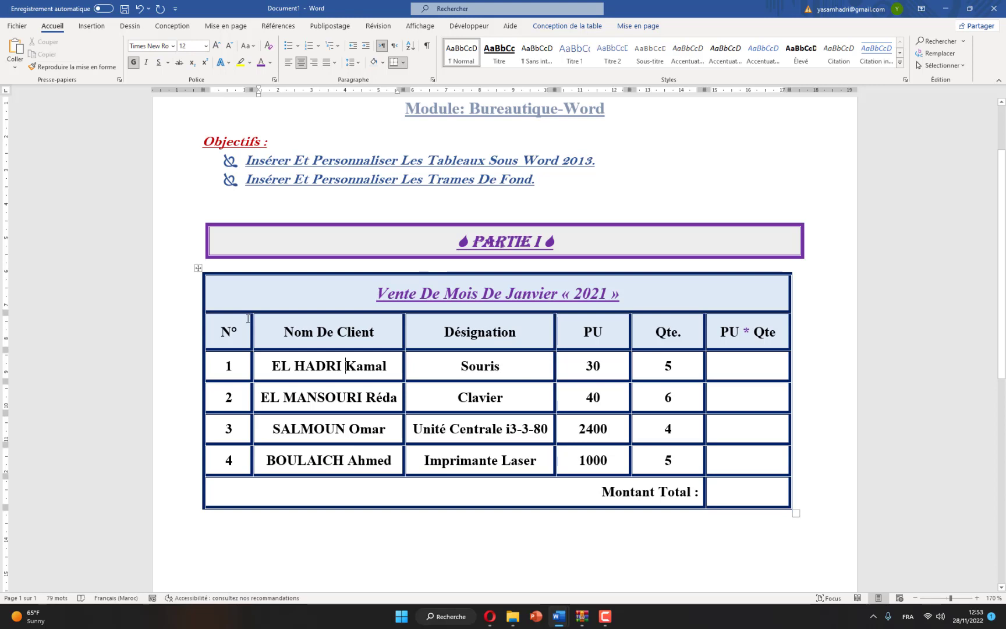
click(197, 269)
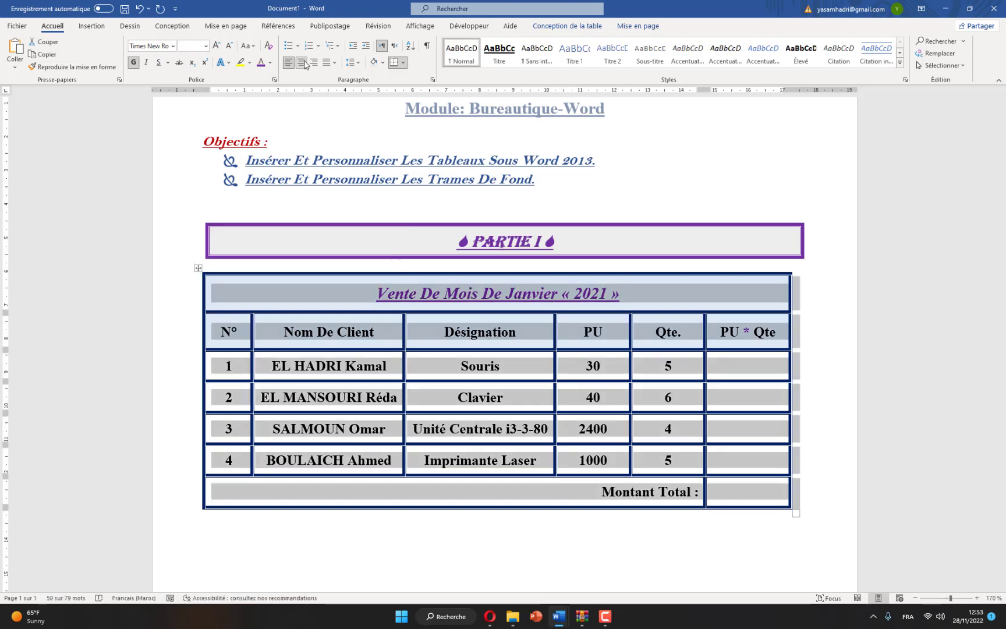
drag(196, 269, 205, 269)
click(343, 431)
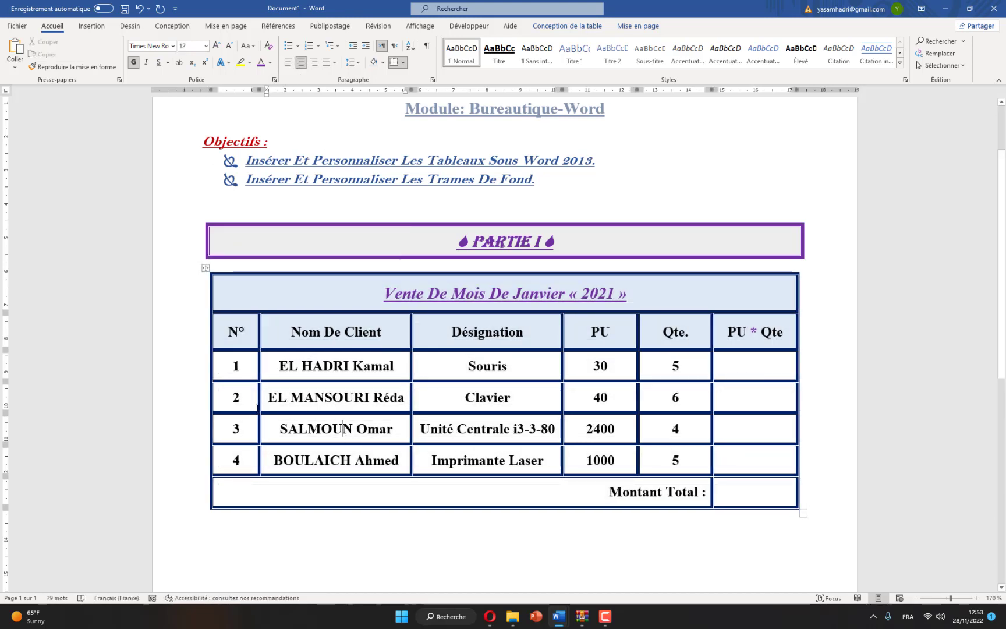
Shade the rows for clients 2 and 4 light blue
drag(244, 400, 720, 401)
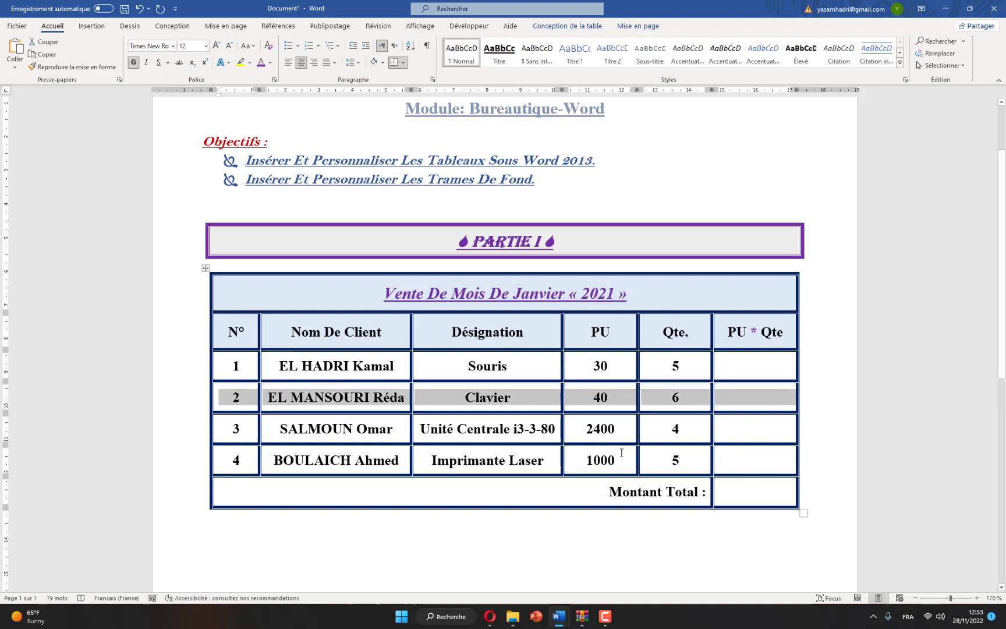
drag(241, 458, 757, 460)
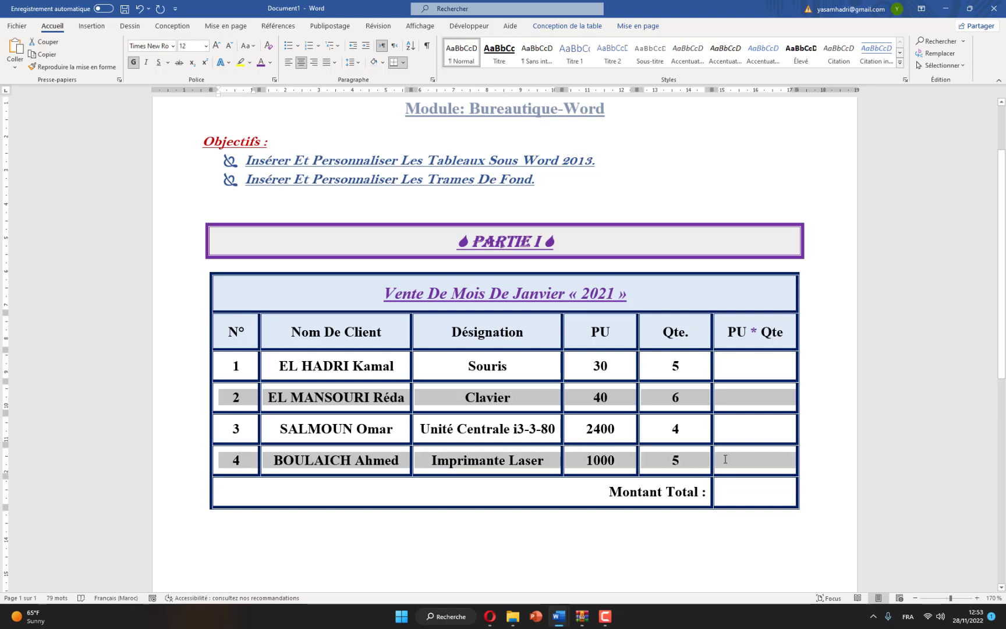
click(383, 62)
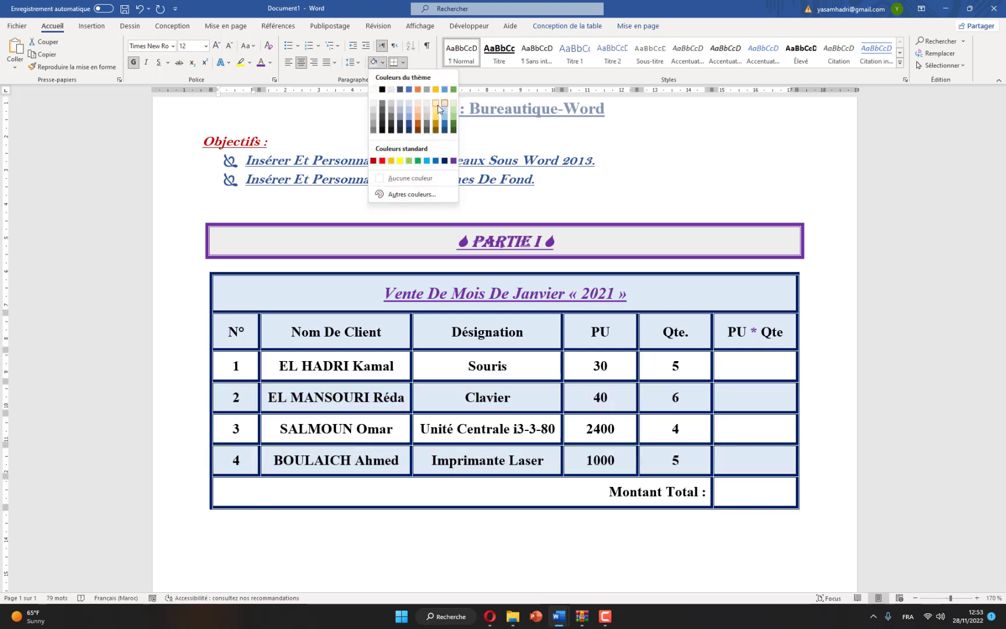
click(410, 103)
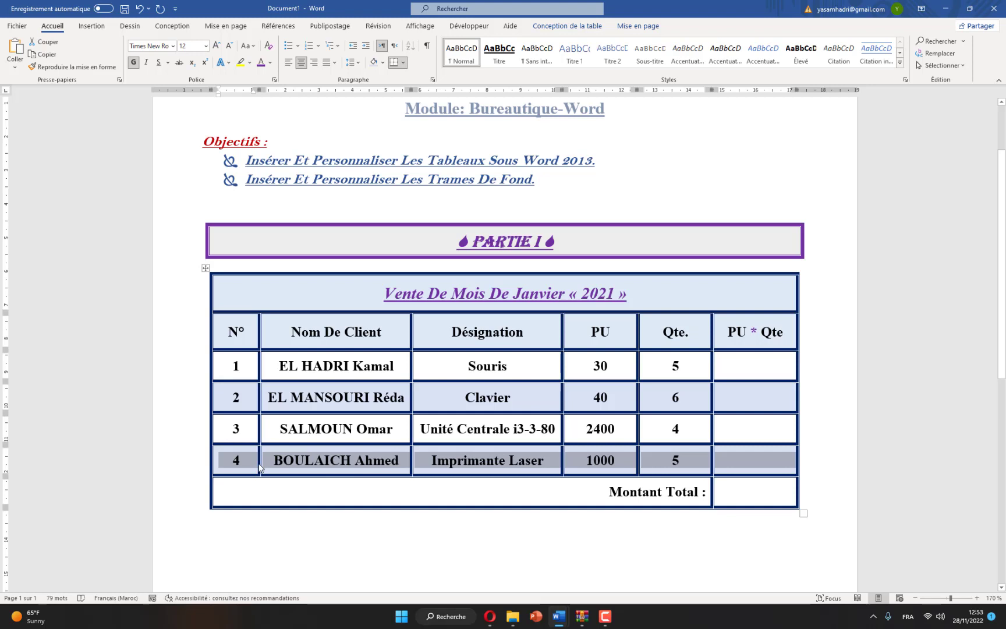
click(519, 361)
click(280, 300)
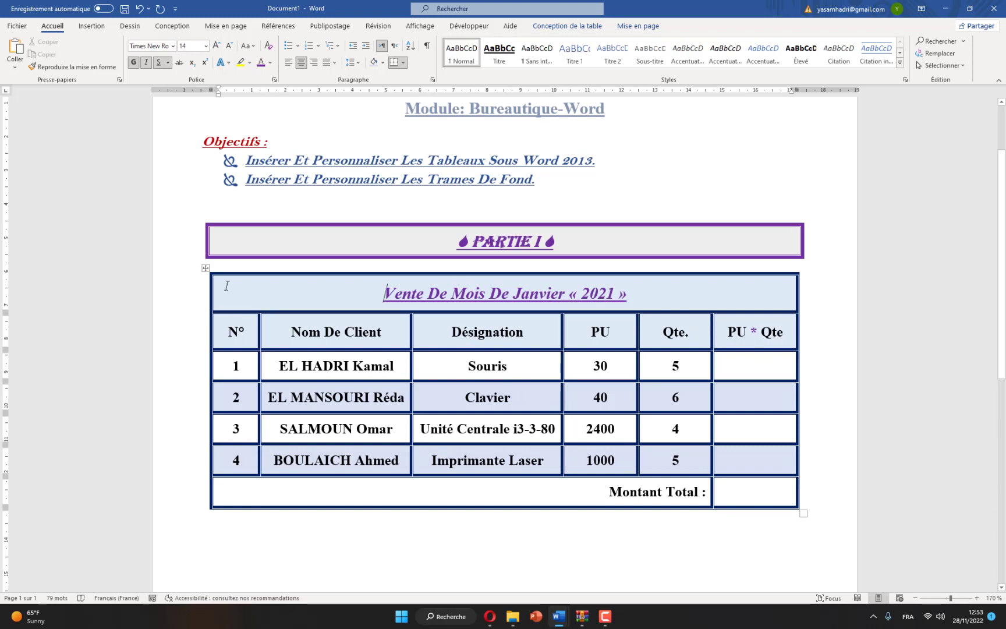
click(205, 269)
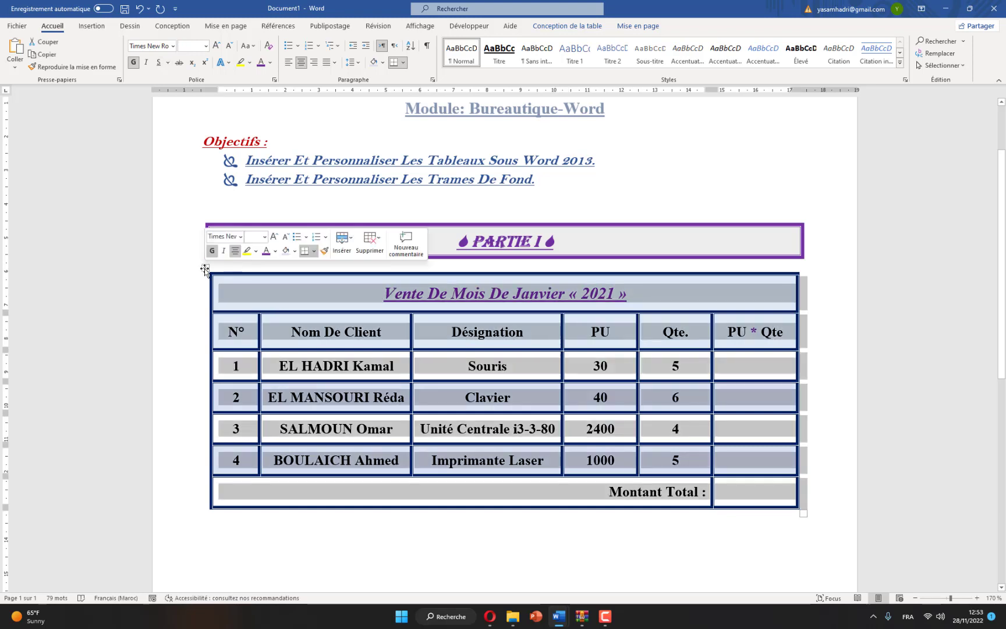
Insert a caption labelled Tableau, positioned above the sales table, so it reads 'Tableau 1'
right_click(206, 269)
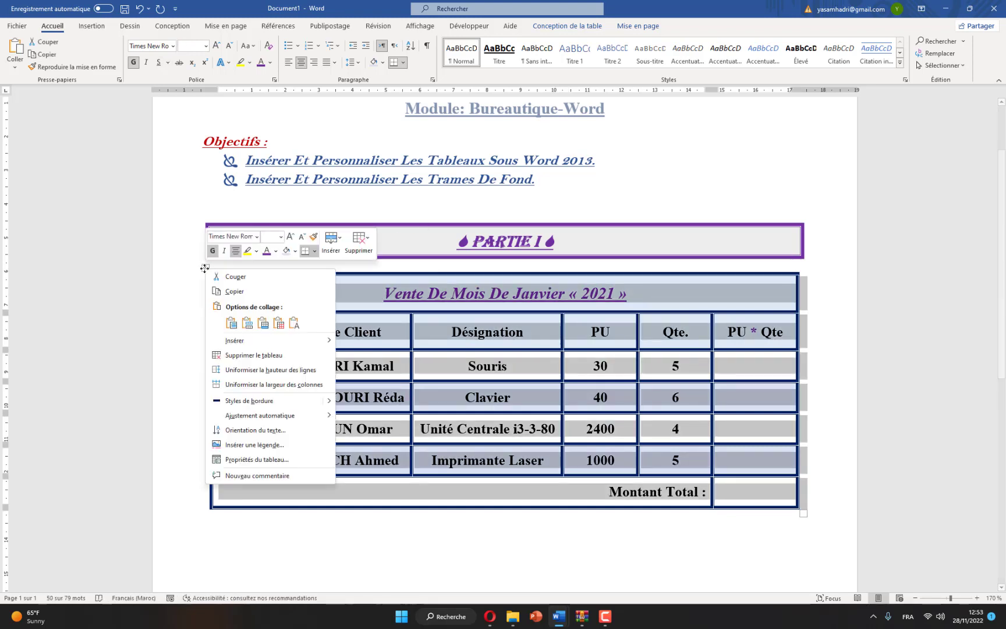
click(251, 445)
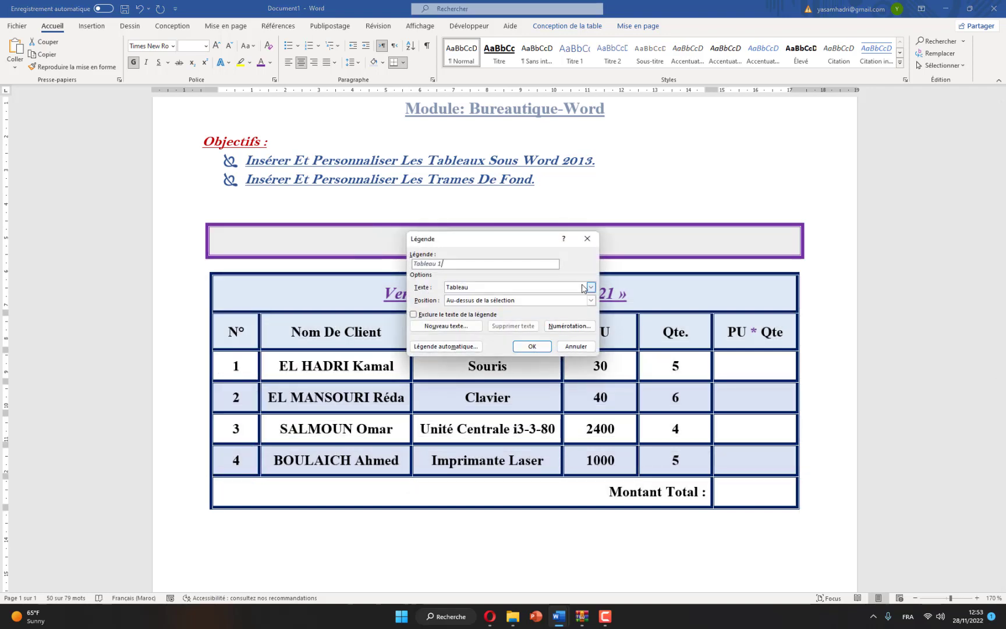
click(590, 288)
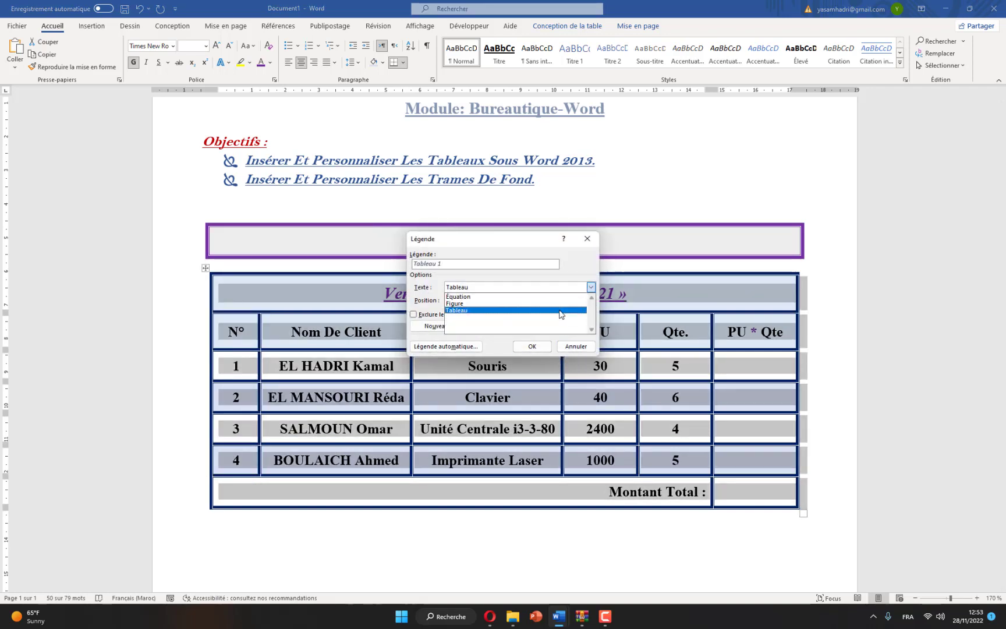
click(553, 309)
click(531, 301)
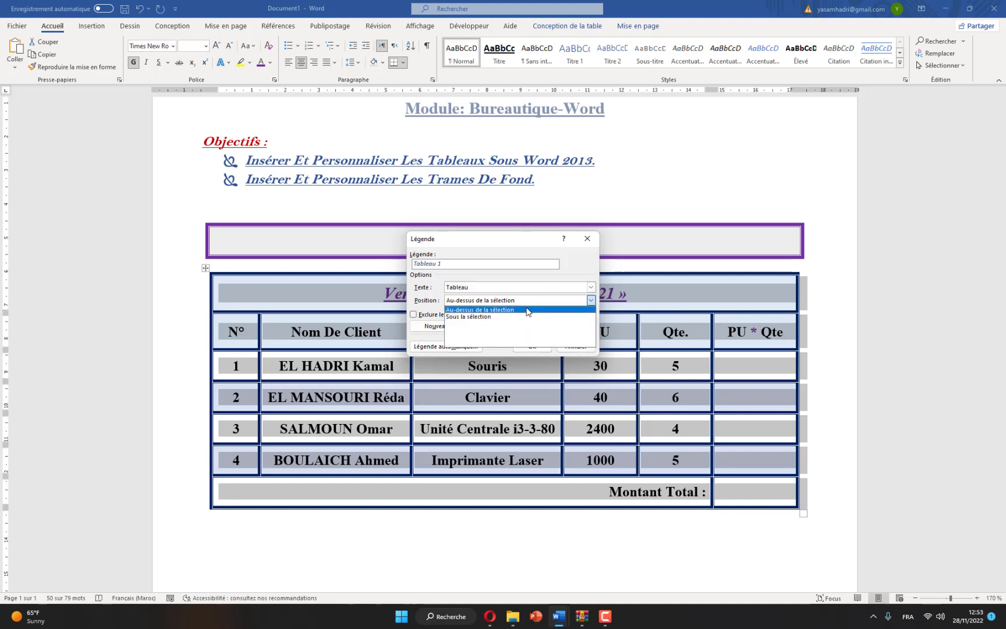
click(528, 310)
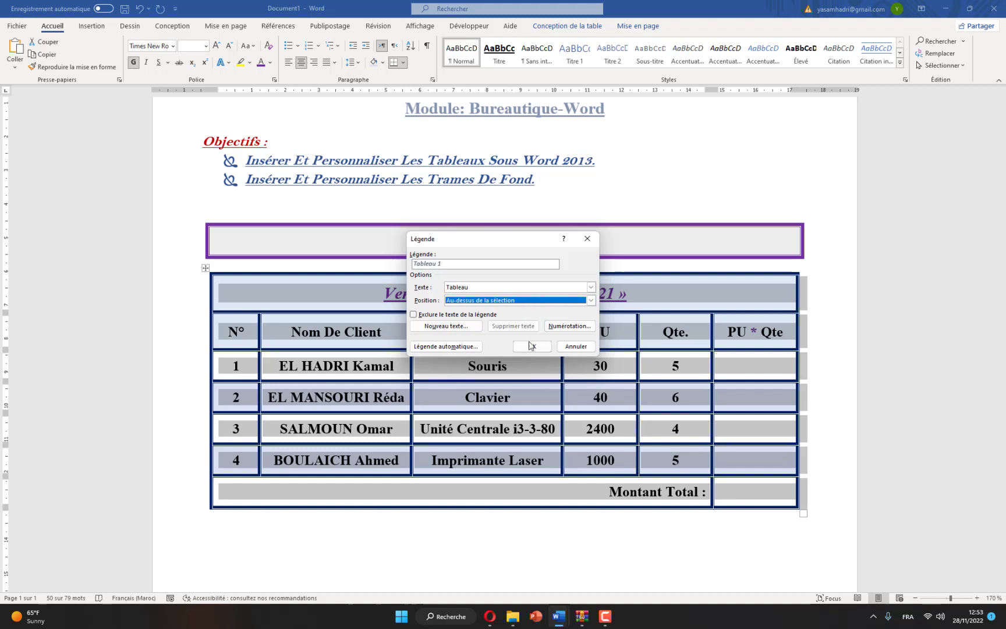
click(531, 346)
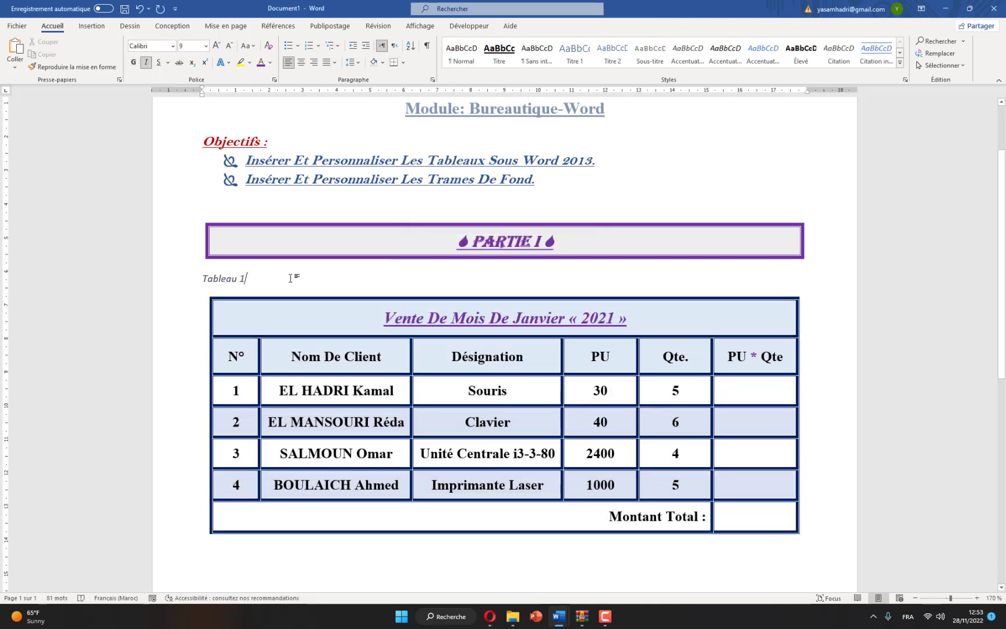
Append ': XXXXXXXXXXXXXXXX' to the caption and set the caption line in Times New Roman
text(: )
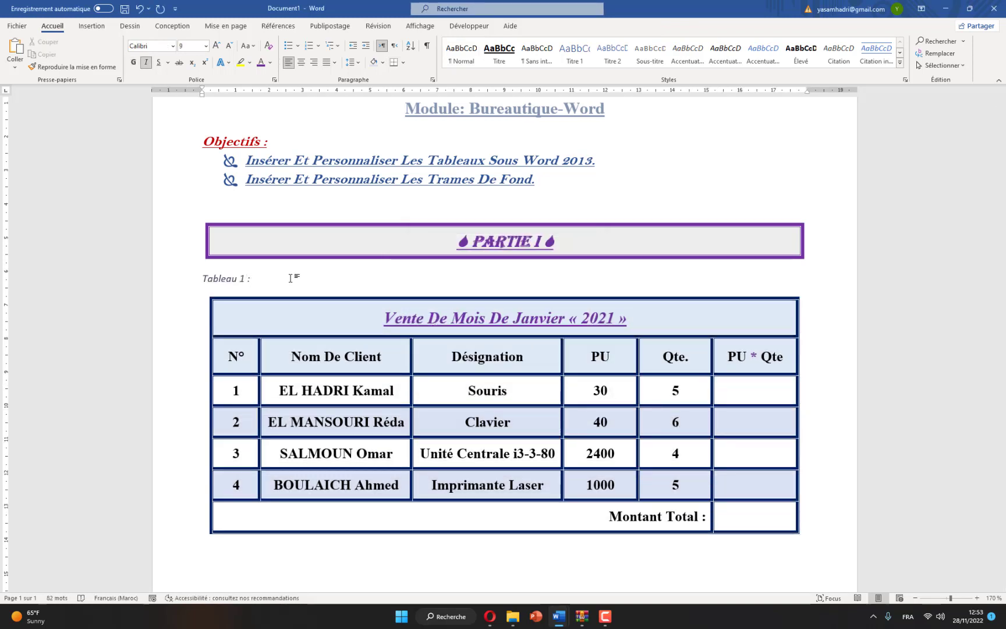
text(XXXXXXXXXXXXXXXX)
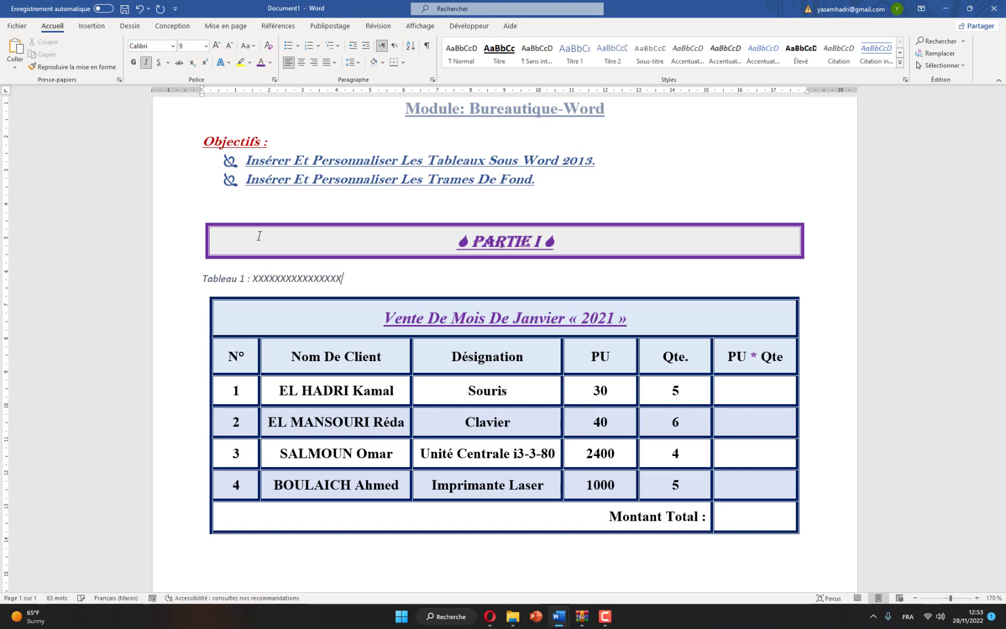
click(179, 284)
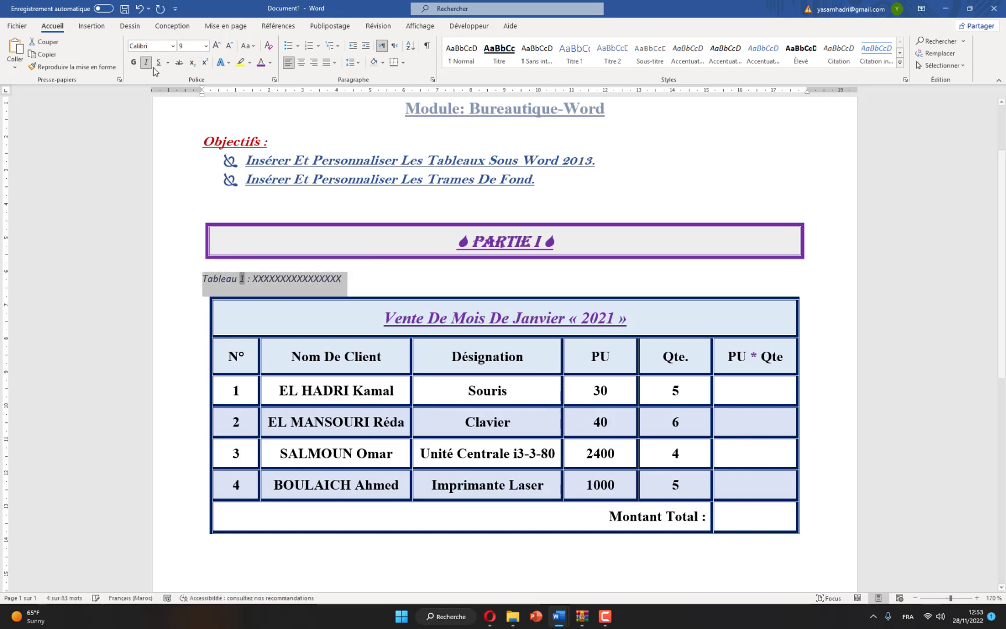
click(150, 46)
text(Times New Roman)
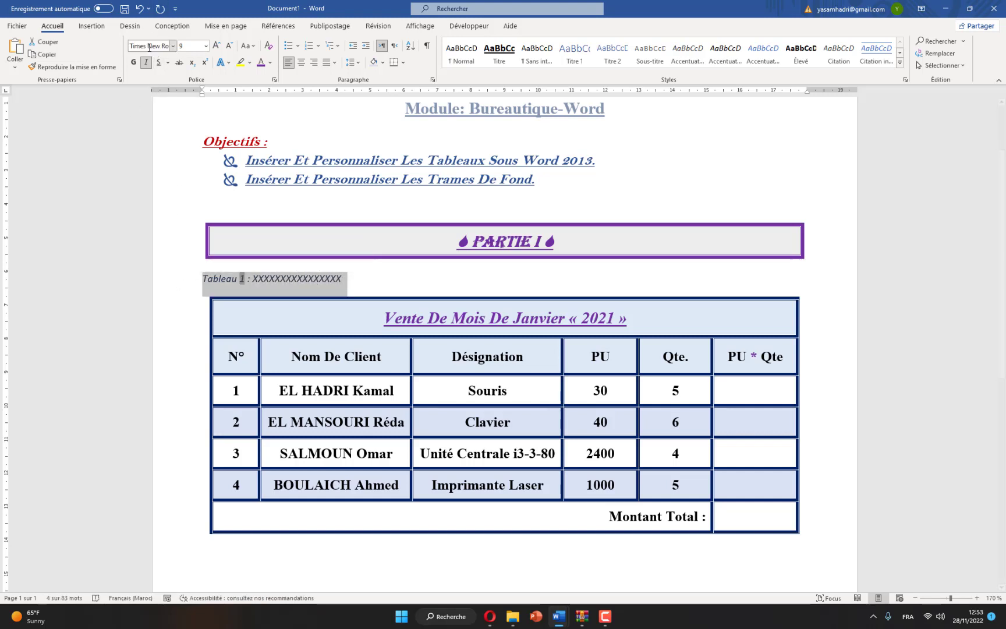
key(Return)
Make the caption 11 pt, bold and underlined, with a circle bullet
click(217, 45)
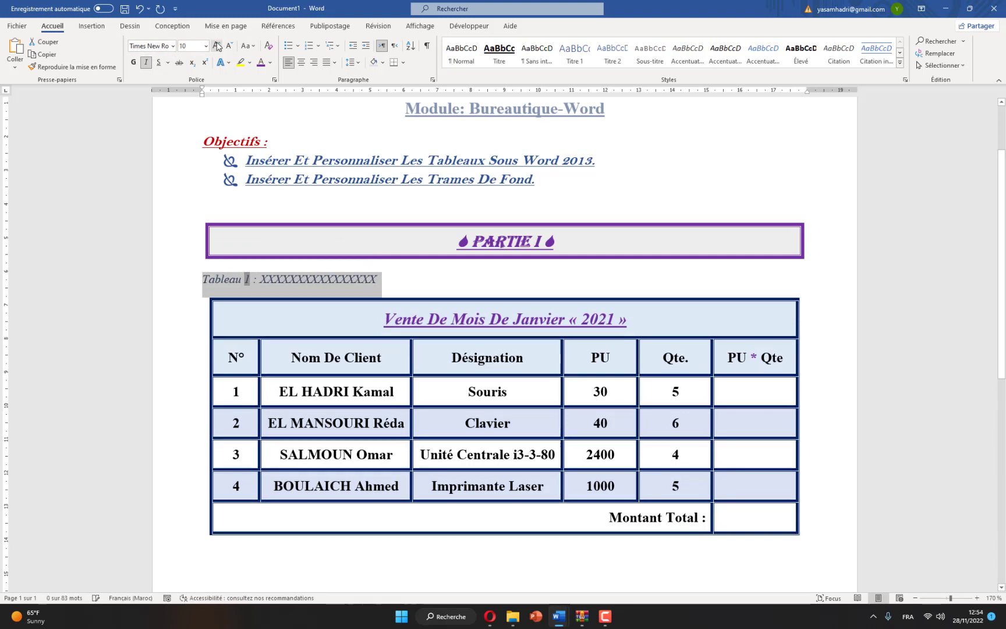
click(217, 45)
click(217, 46)
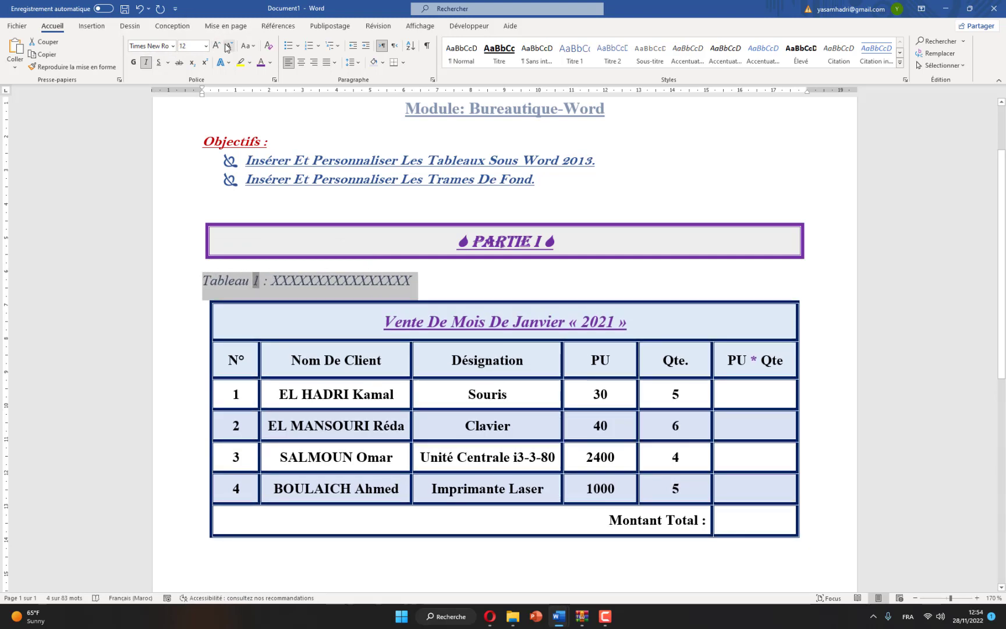
click(228, 46)
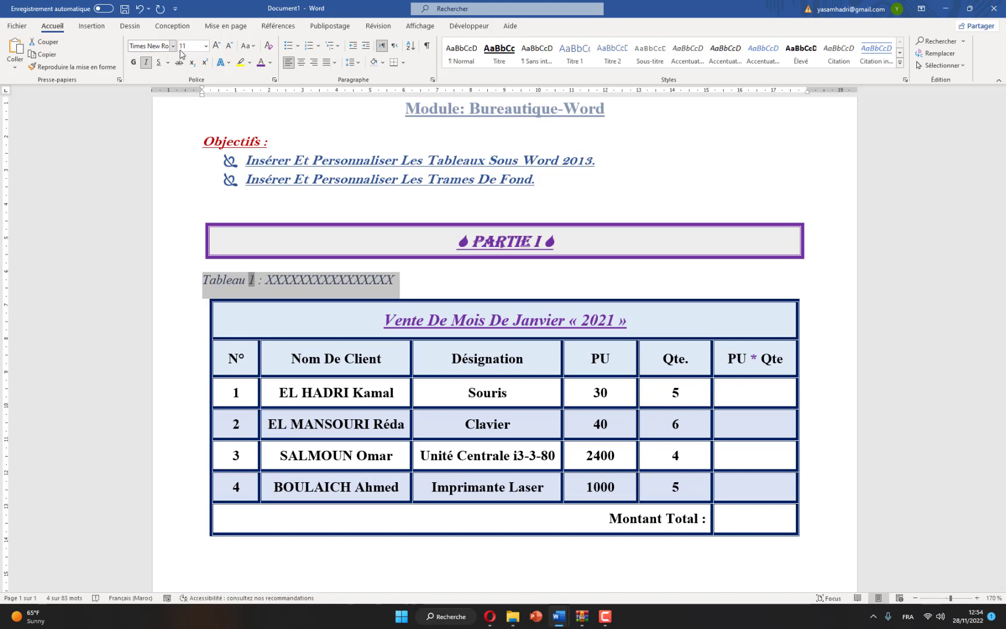
click(133, 61)
click(158, 62)
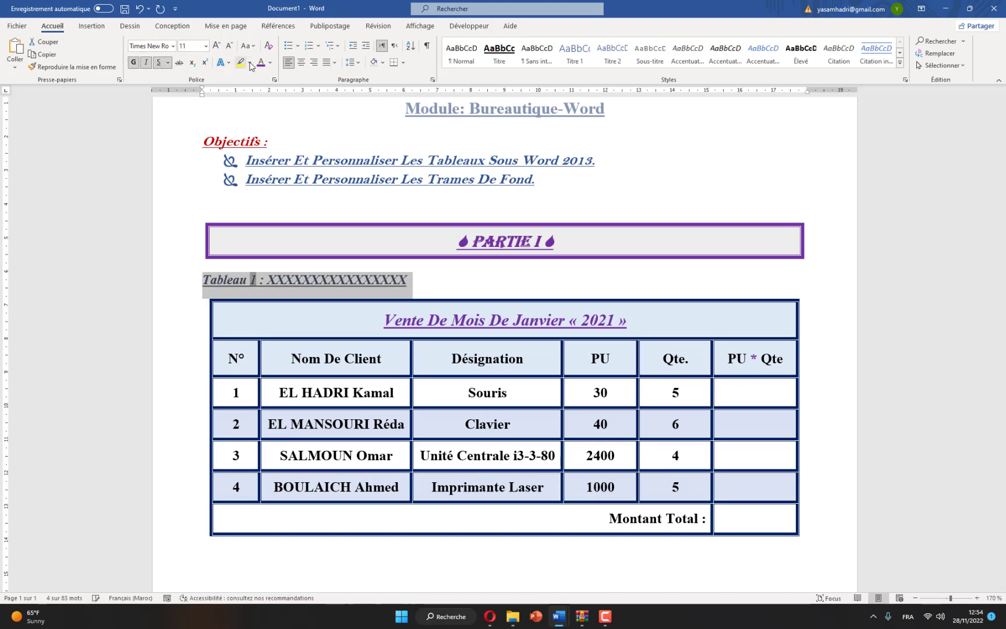
click(298, 47)
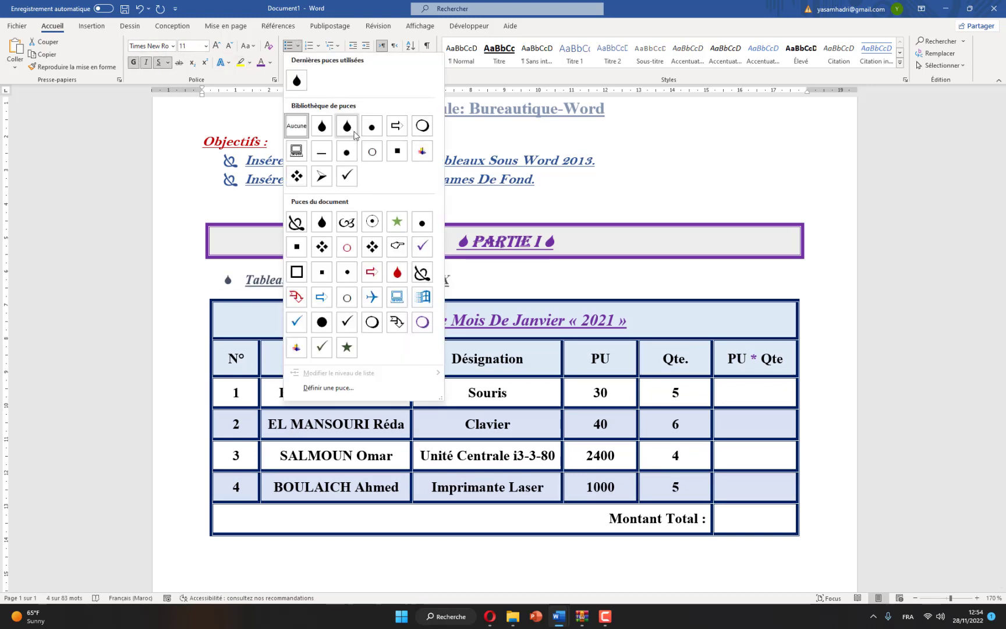
click(423, 127)
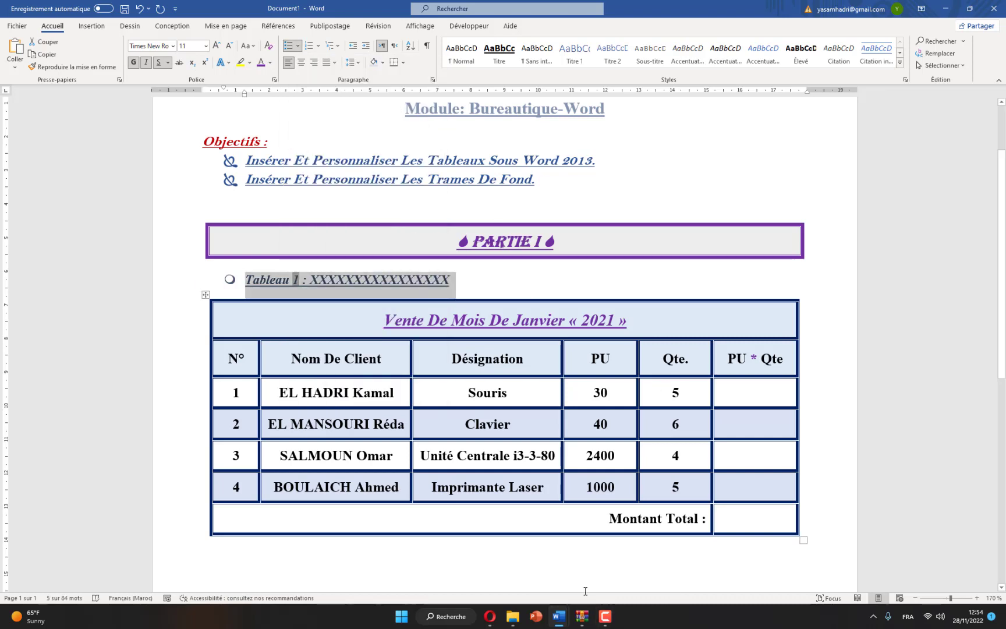
Maximize and scroll through the reference TP document, then return to Document1
mouse_move(558, 616)
click(505, 553)
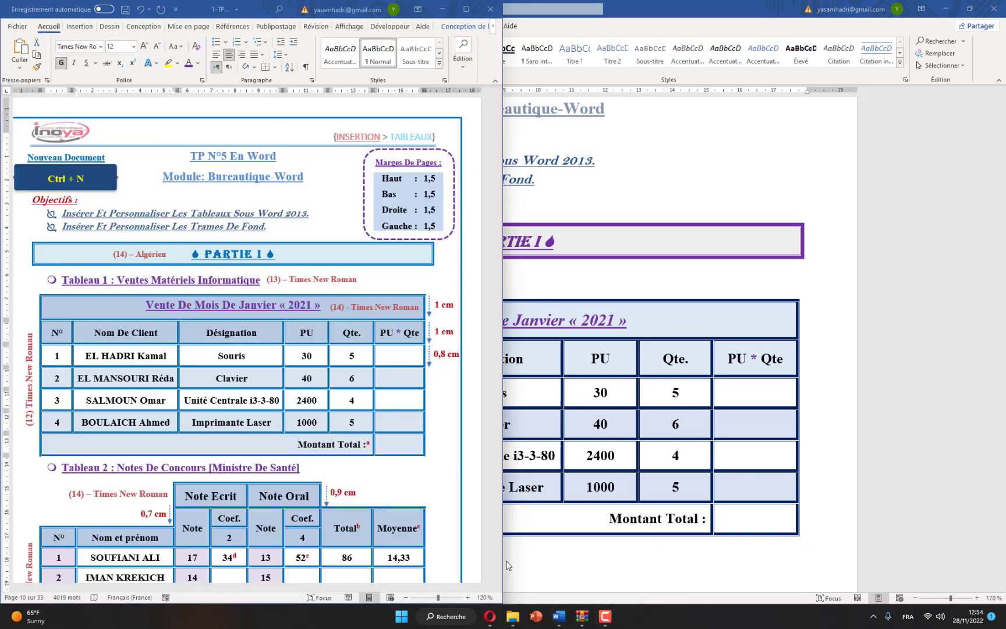
click(465, 9)
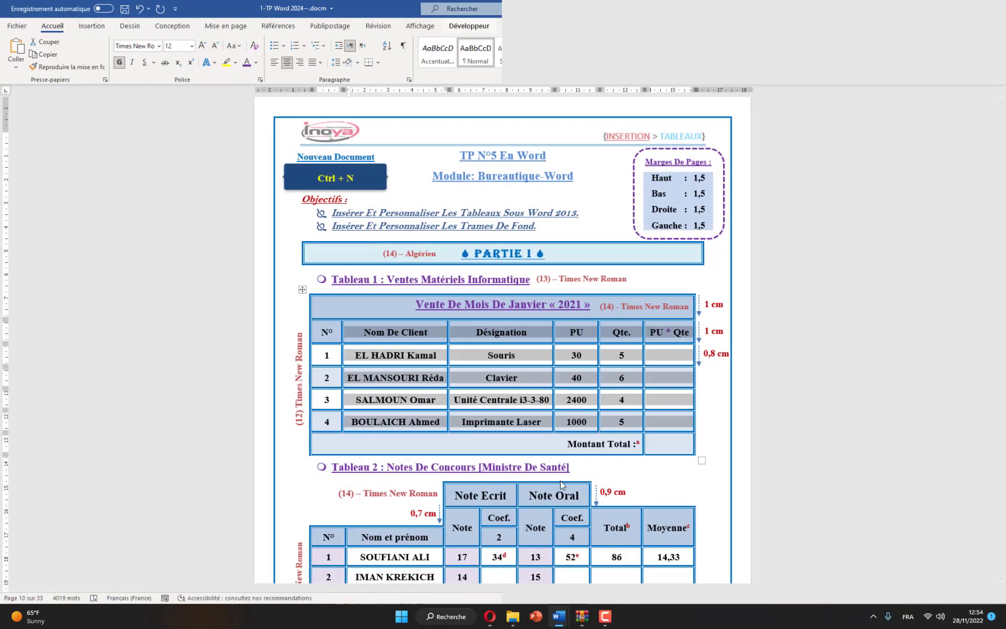
ctrl+scroll(646, 402, up, 2)
ctrl+scroll(649, 390, up, 2)
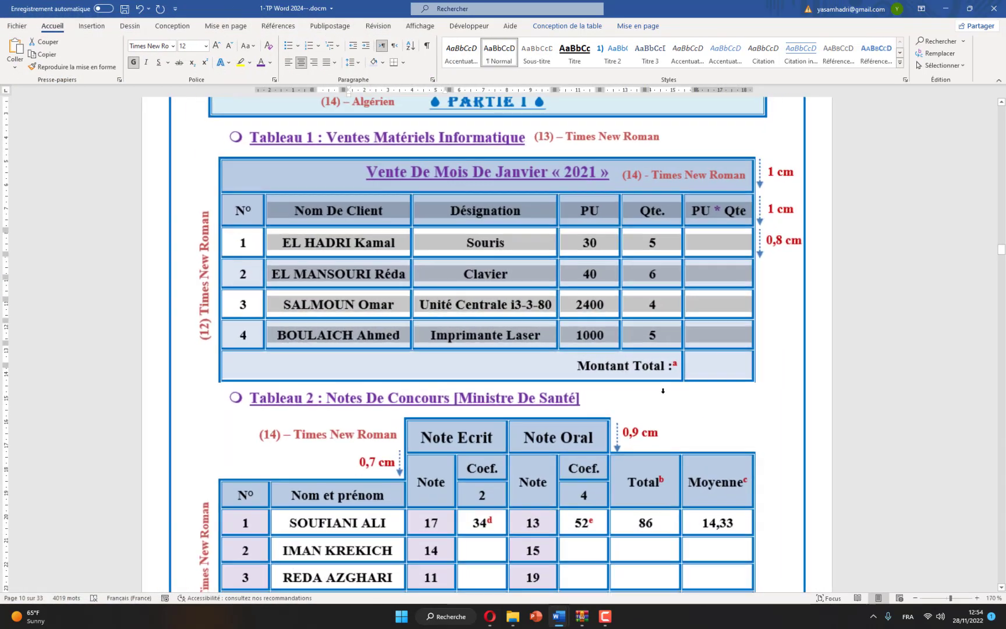
ctrl+scroll(656, 373, up, 2)
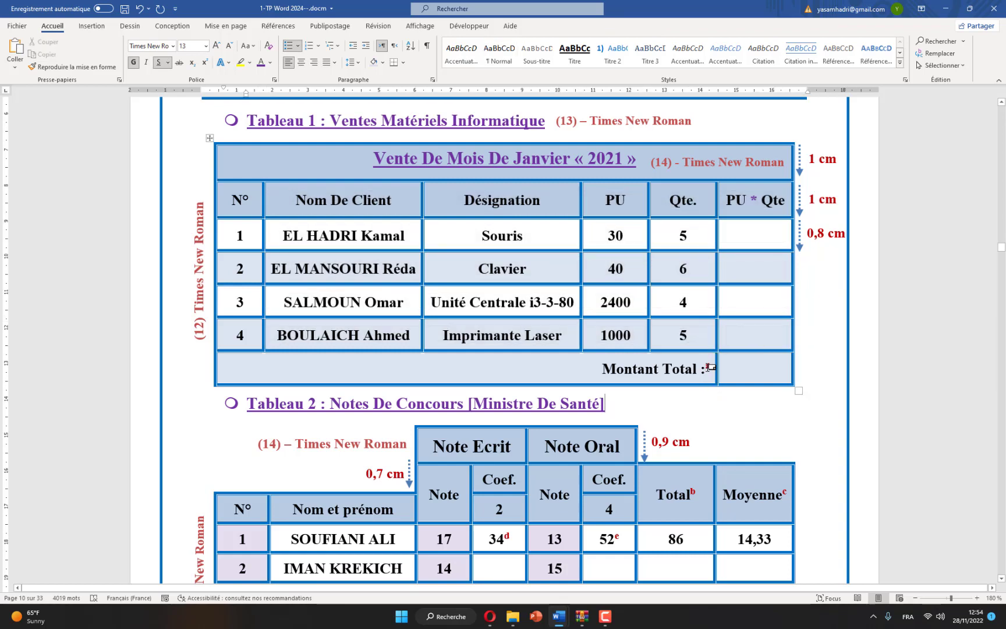
scroll(260, 364, down, 3)
scroll(260, 364, down, 2)
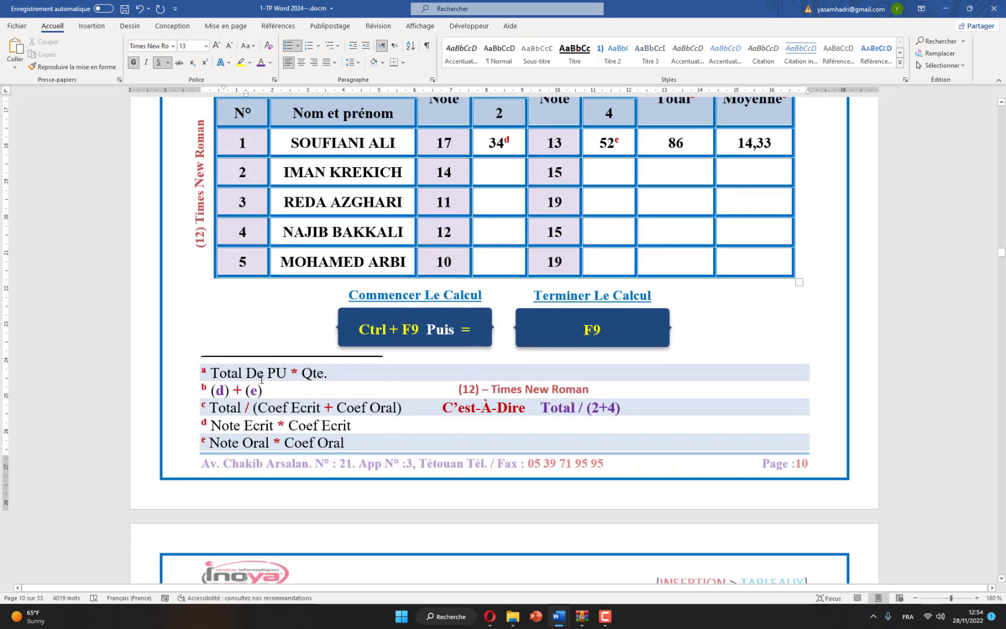
scroll(674, 415, up, 2)
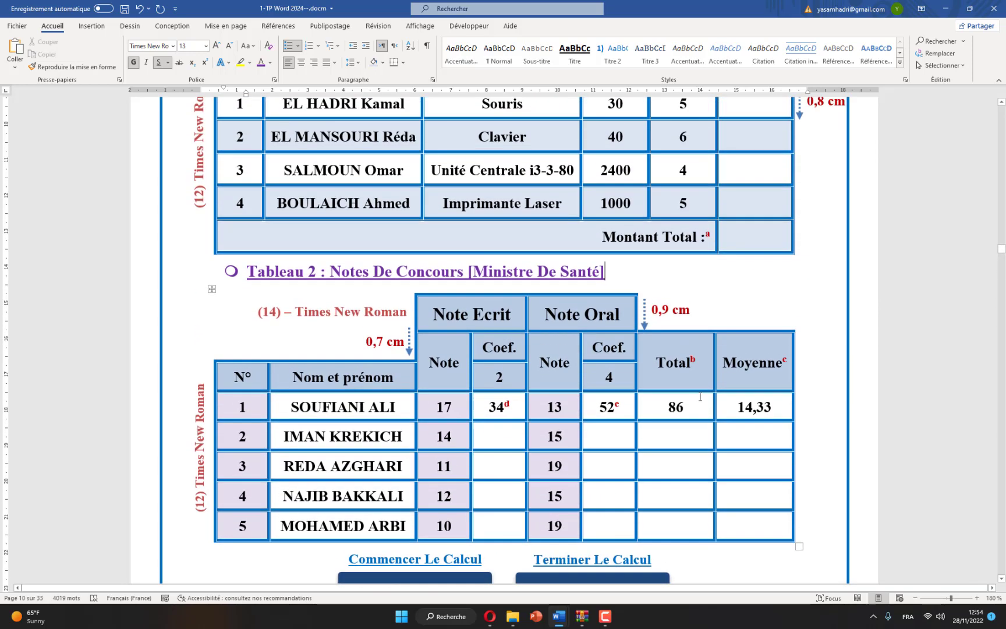
scroll(704, 394, up, 3)
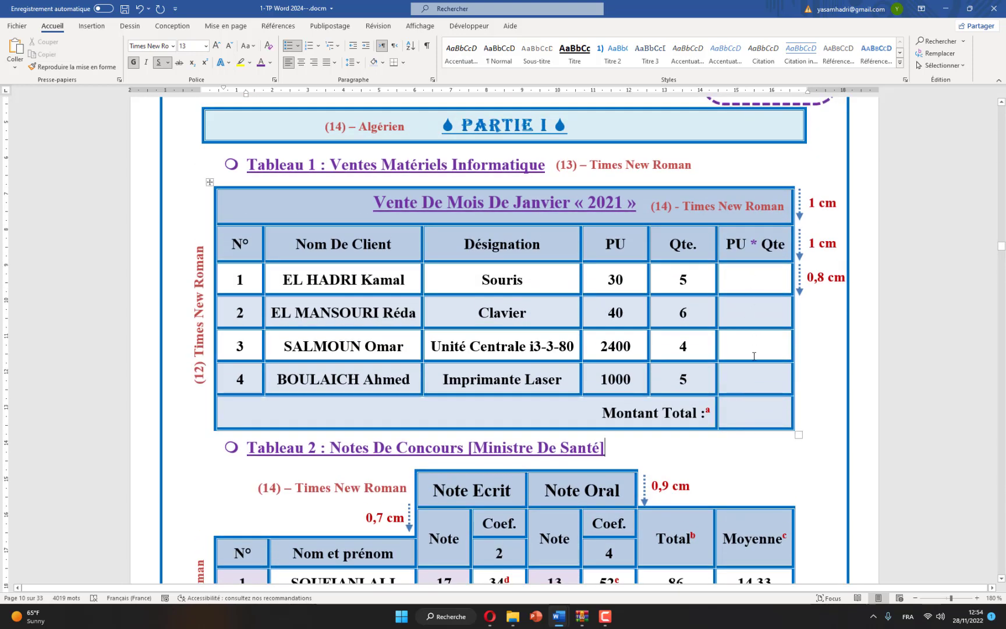
mouse_move(558, 616)
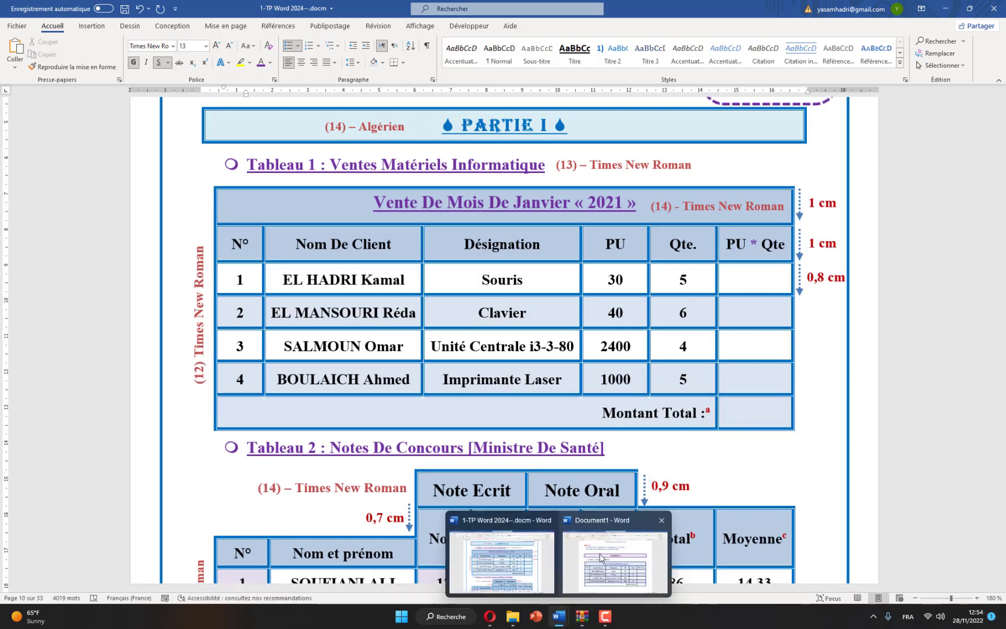
click(587, 582)
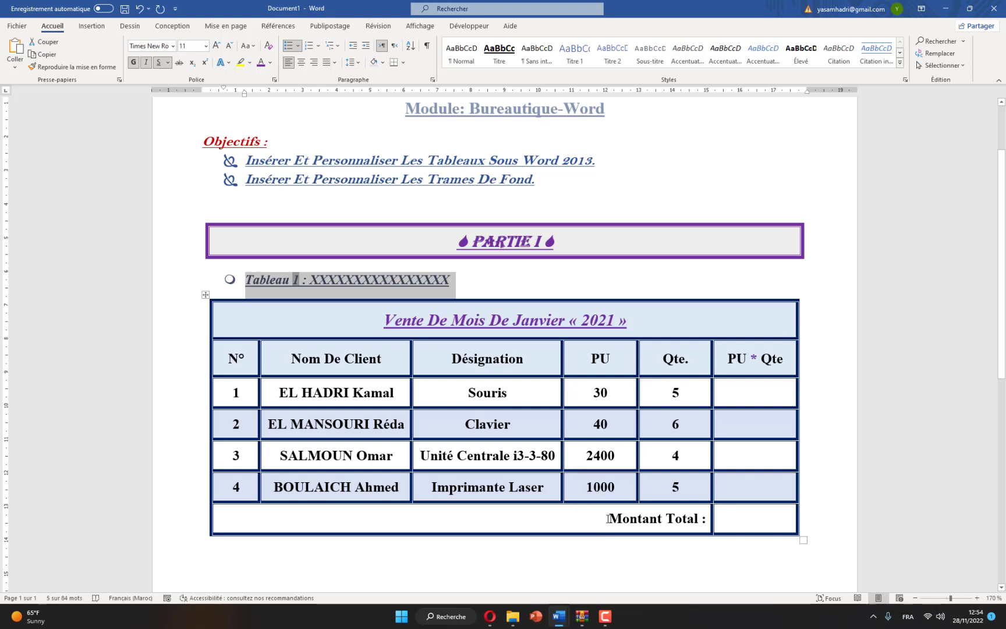
Insert a footnote on the 'Montant Total' label in the table's last row
drag(609, 518, 705, 518)
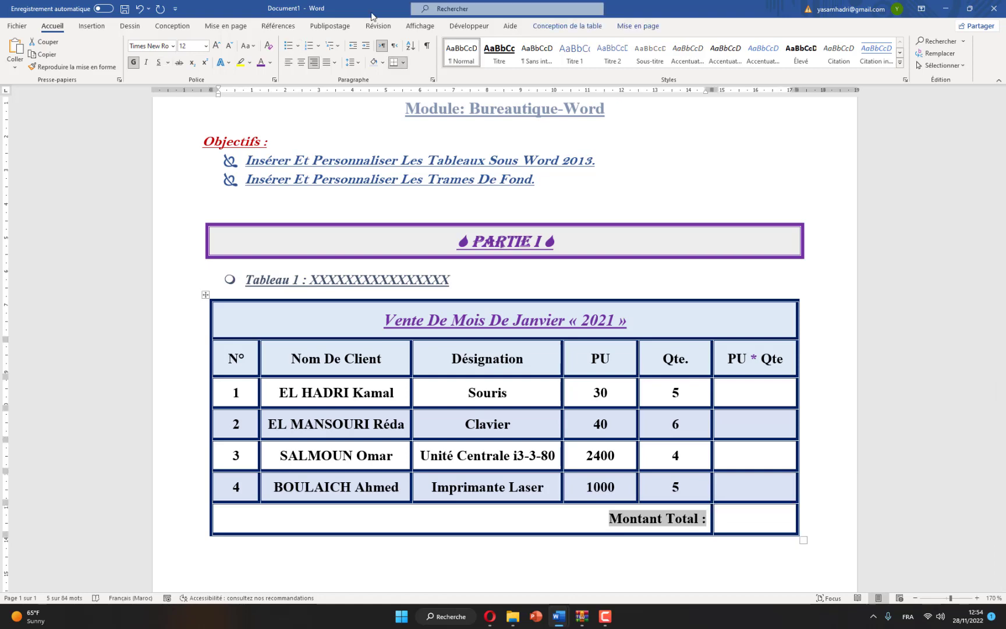
click(287, 26)
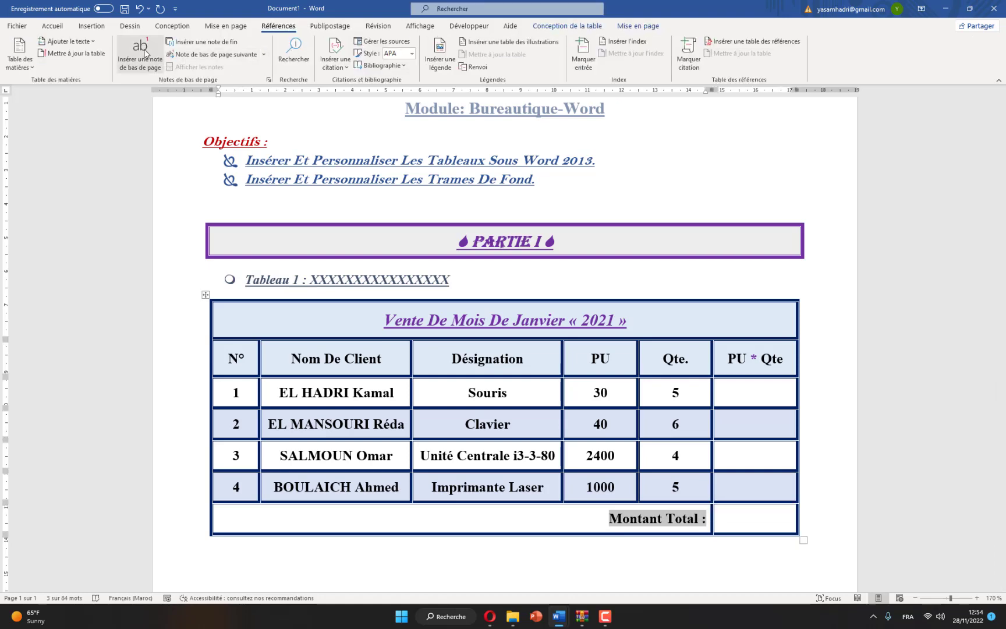
click(144, 54)
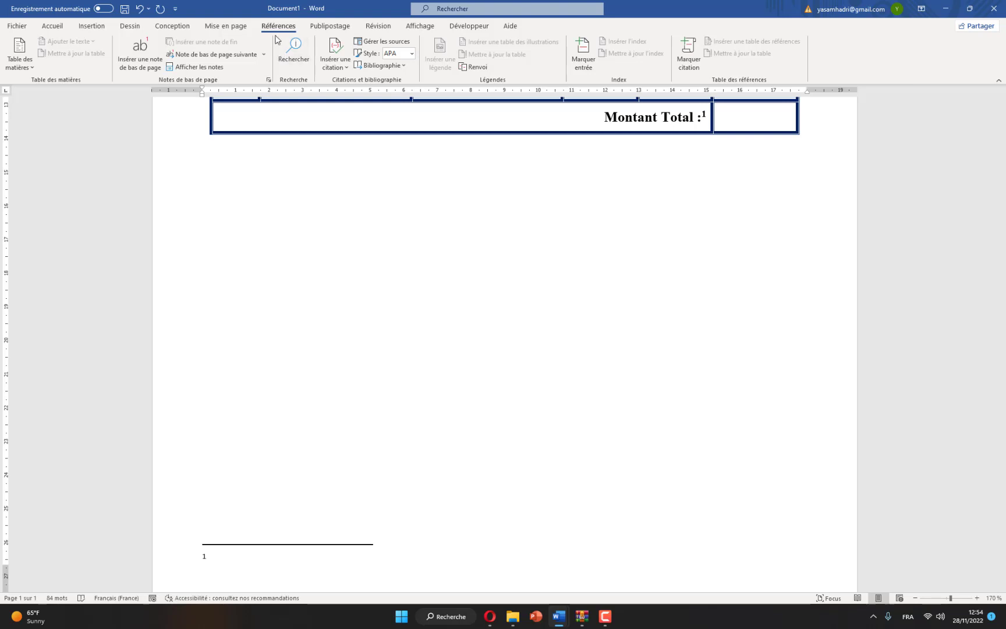
Switch footnote numbering to the a, b, c format and type the footnote text 'Explication'
click(270, 83)
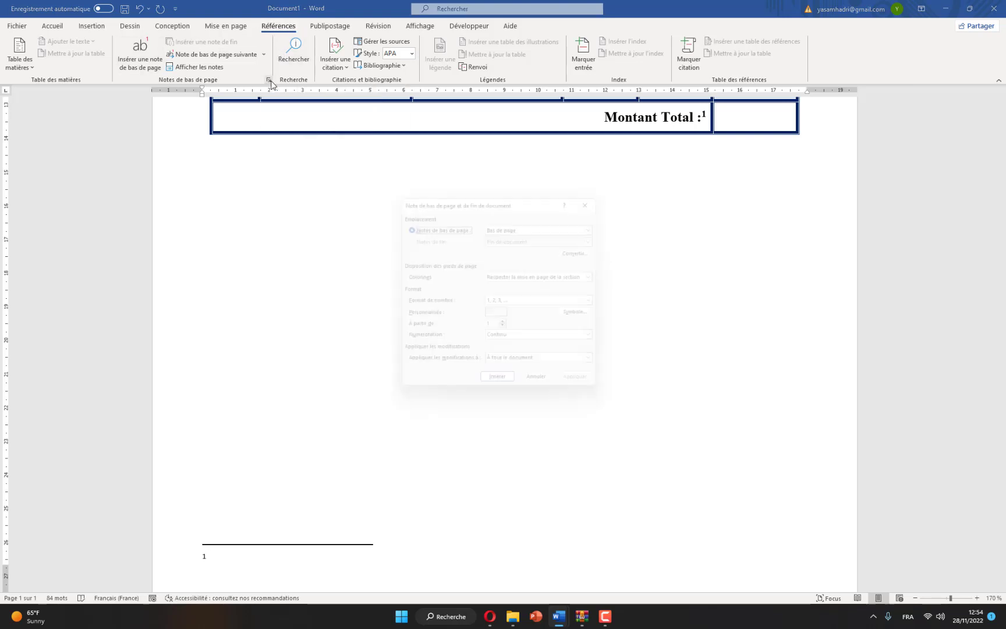
click(497, 304)
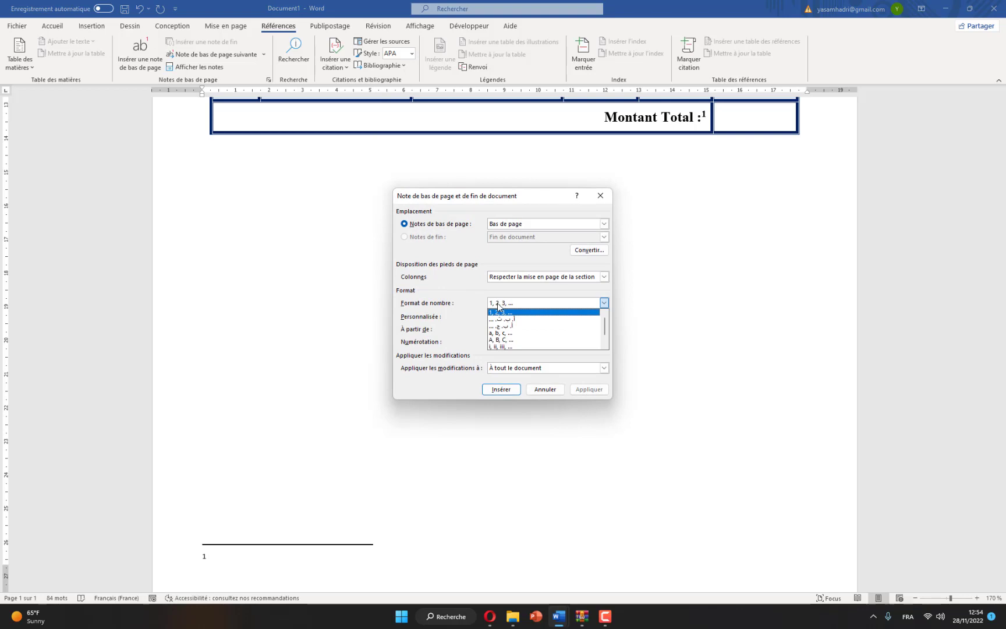
click(507, 333)
click(583, 391)
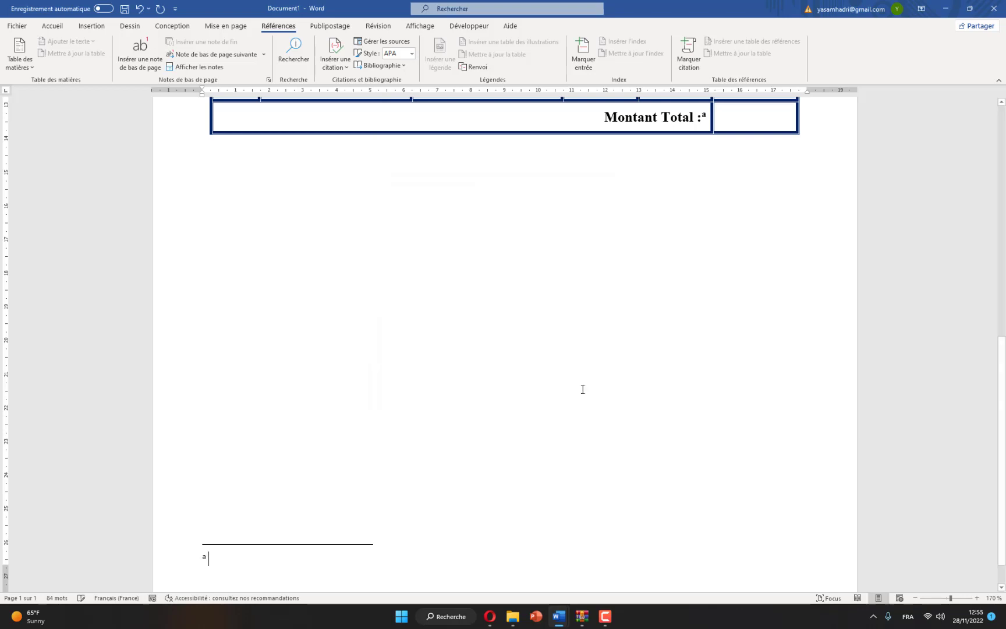
text(E)
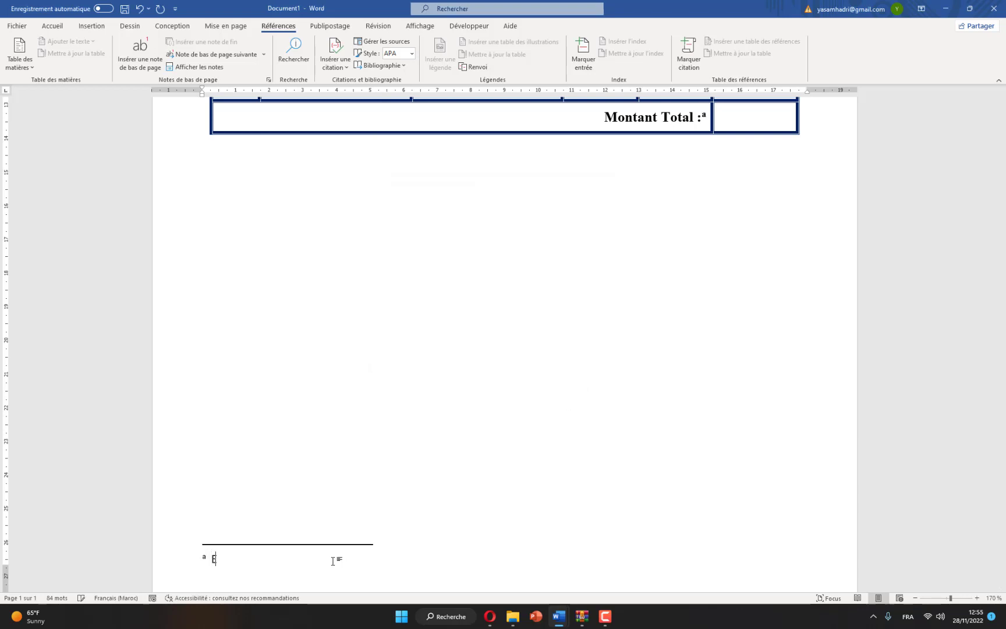
text(xplicatio)
text(n)
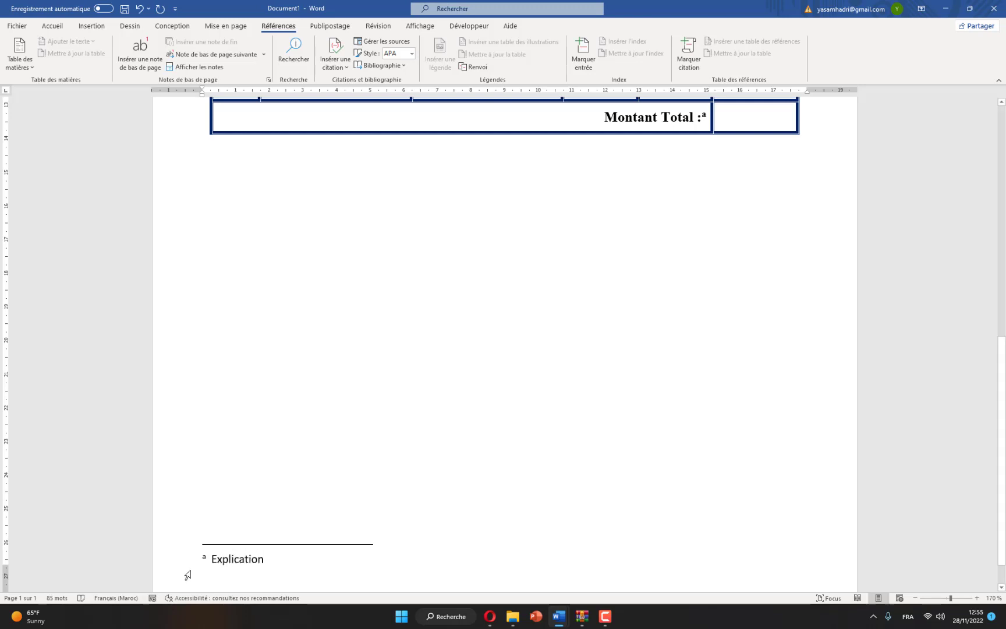
Format the Explication footnote as bold Times New Roman 11 pt with light blue shading
click(173, 561)
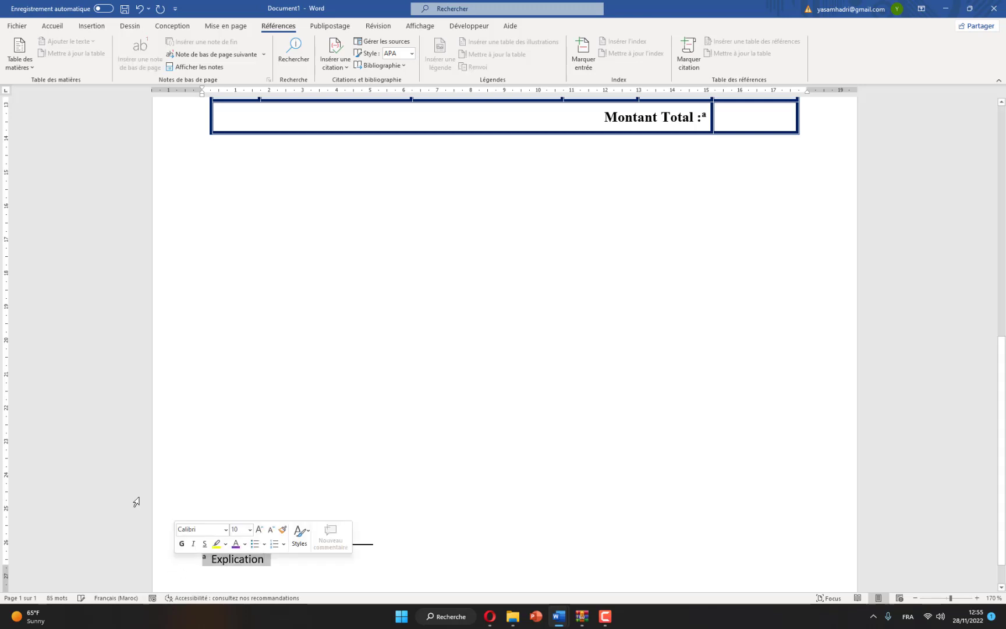
click(52, 26)
click(148, 46)
text(Times New Ro)
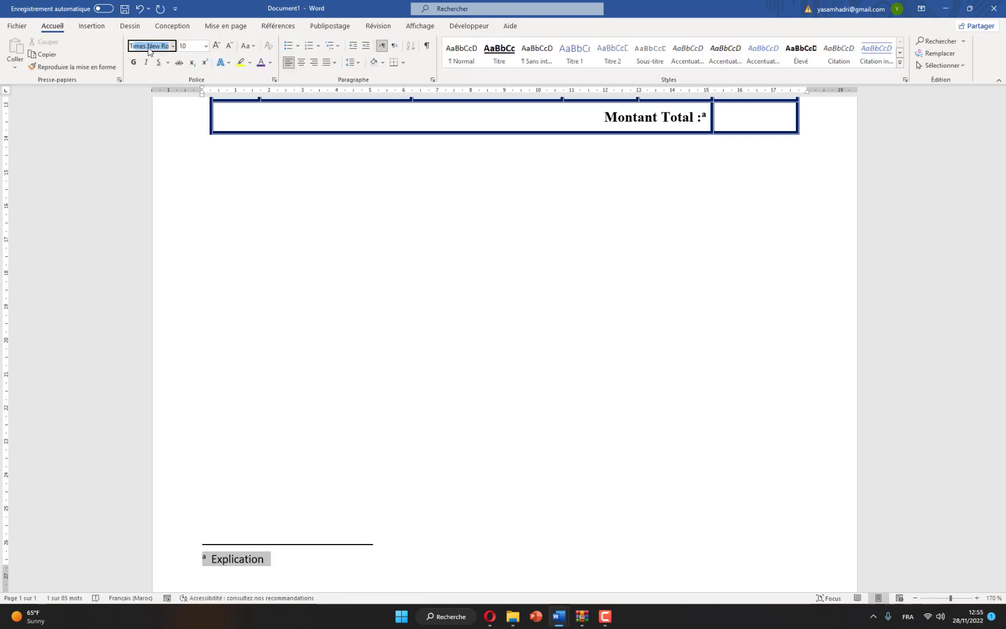
key(Return)
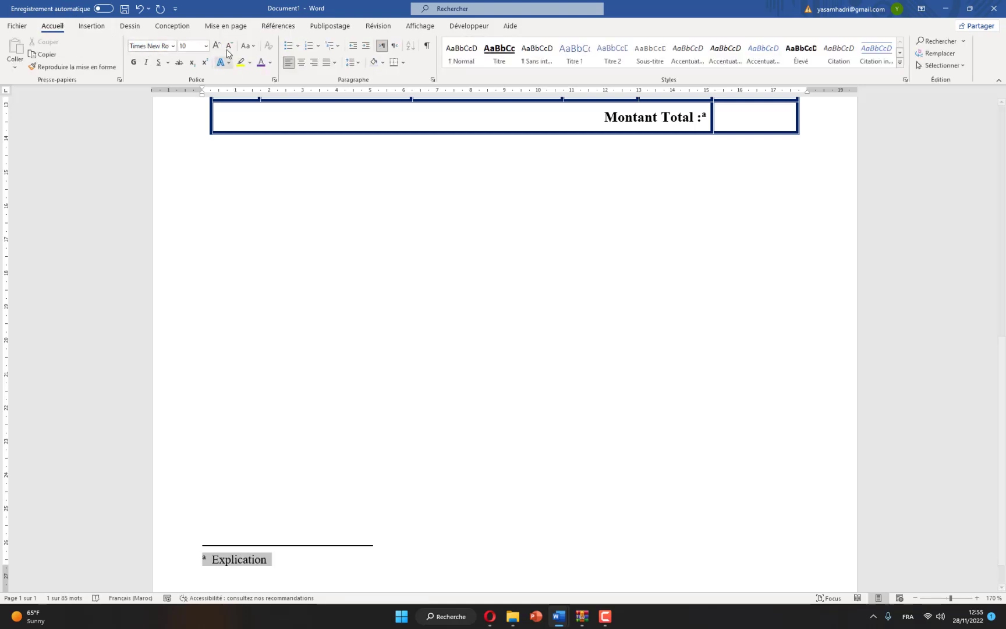
click(216, 48)
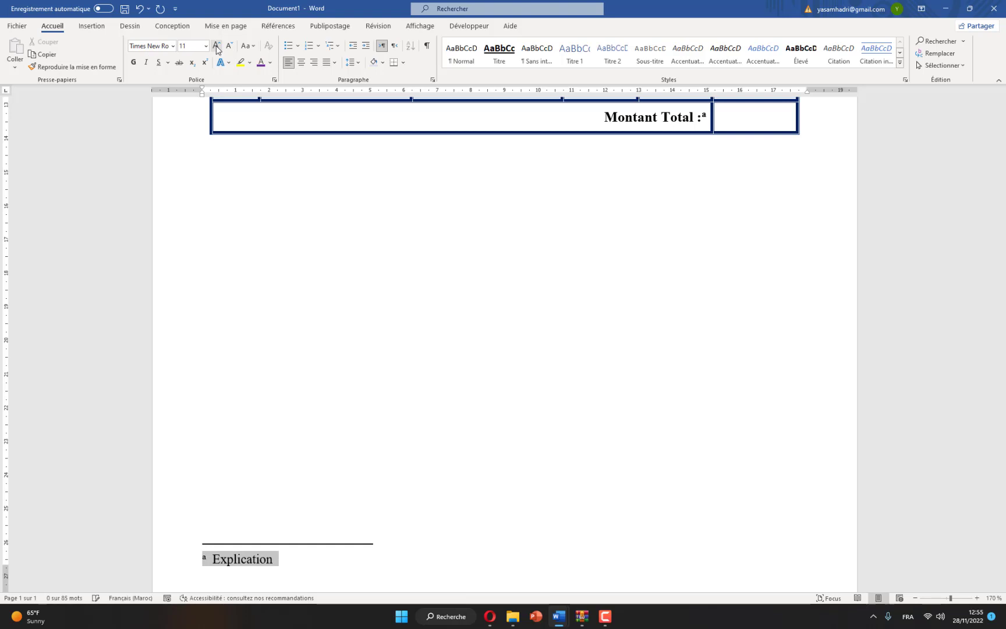
click(383, 62)
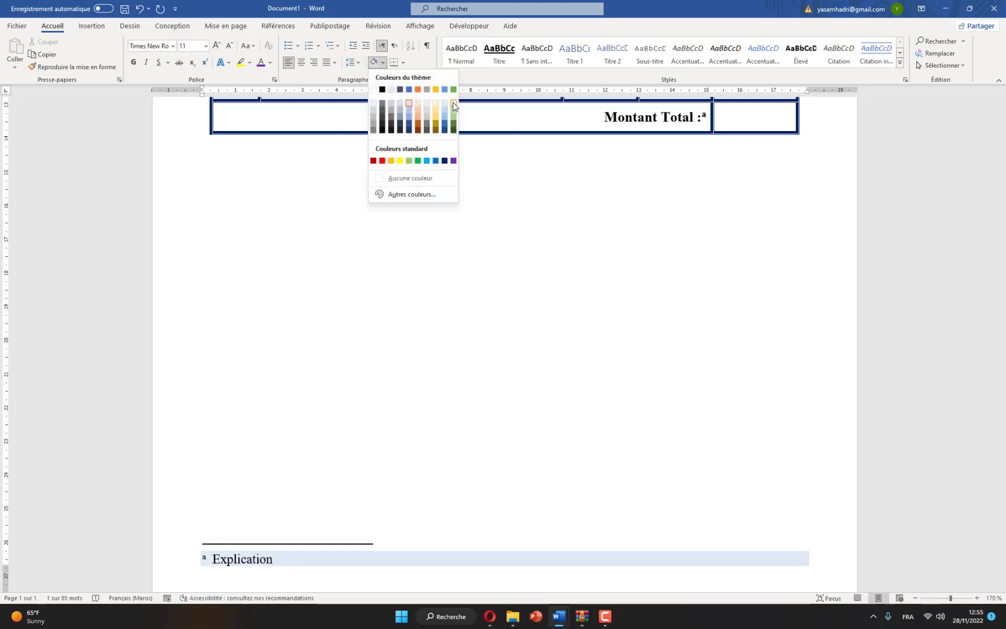
click(445, 108)
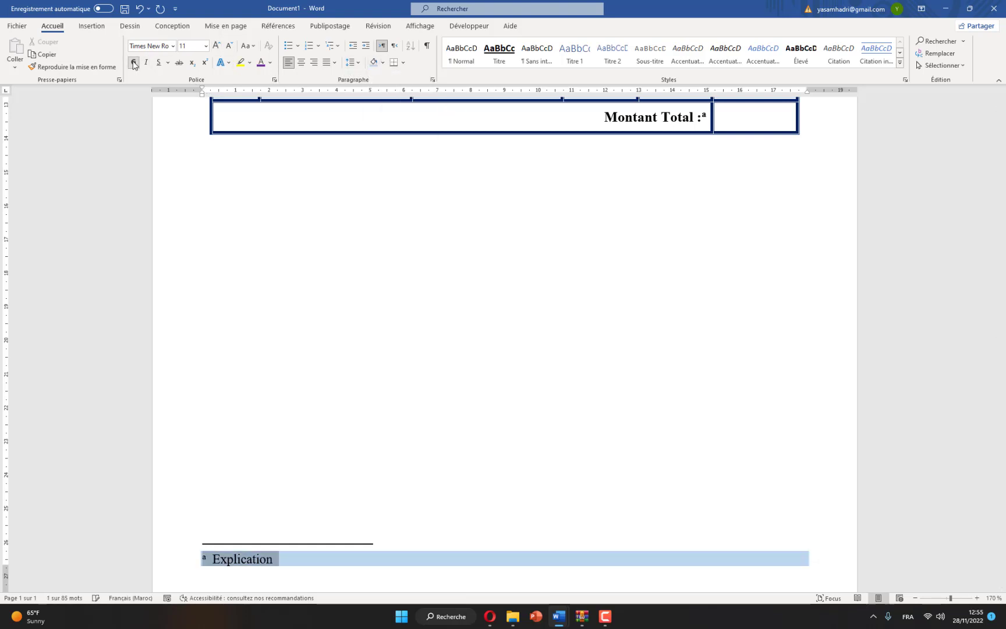
key(ctrl+g)
scroll(530, 351, up, 2)
scroll(541, 352, up, 1)
scroll(532, 341, up, 1)
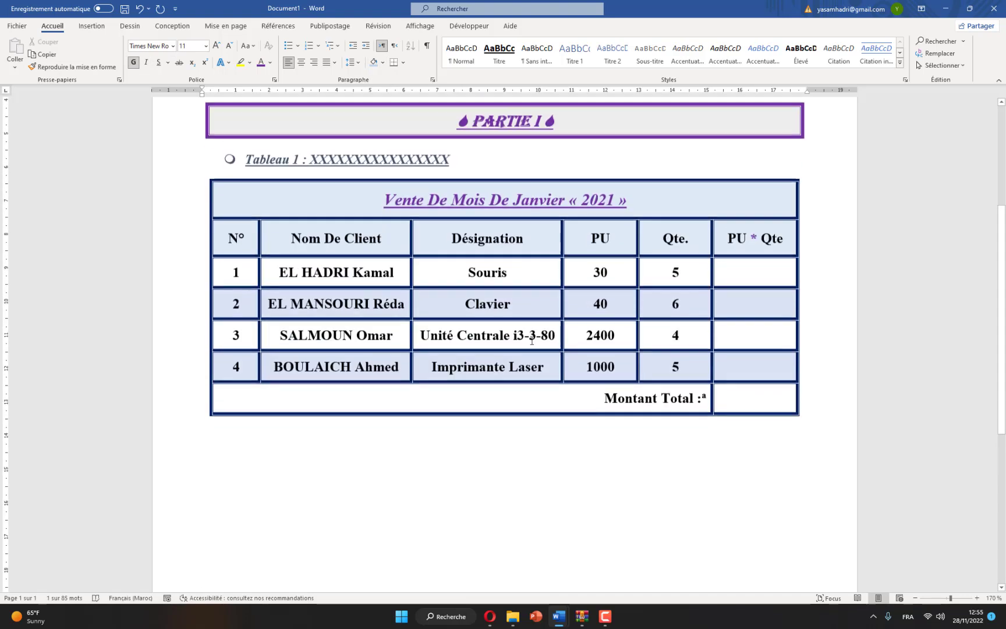
Insert a field in row 1's PU * Qte cell containing the formula =30*5
click(747, 315)
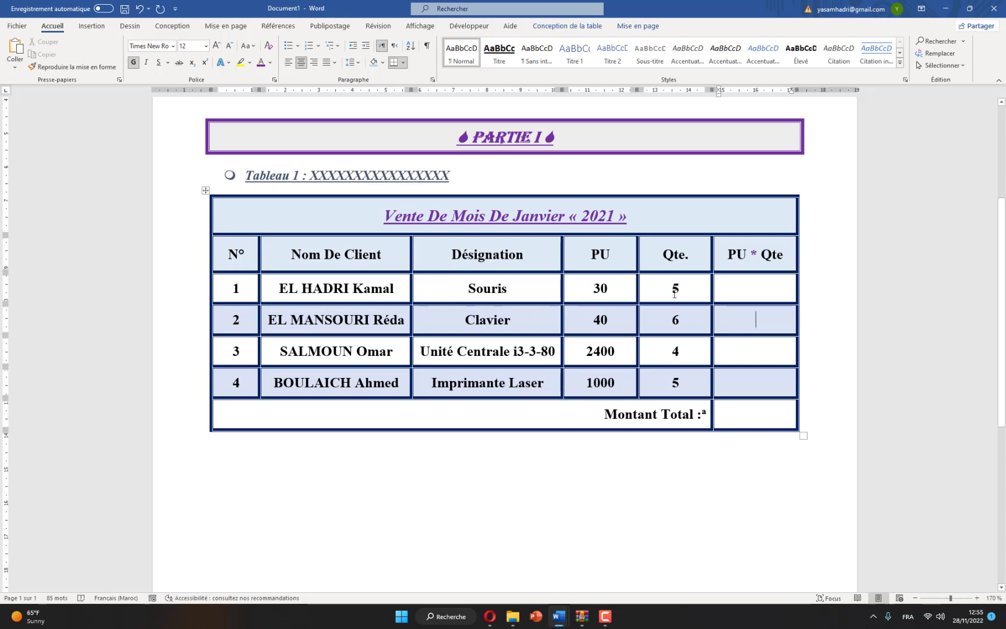
click(742, 287)
key(ctrl+F9)
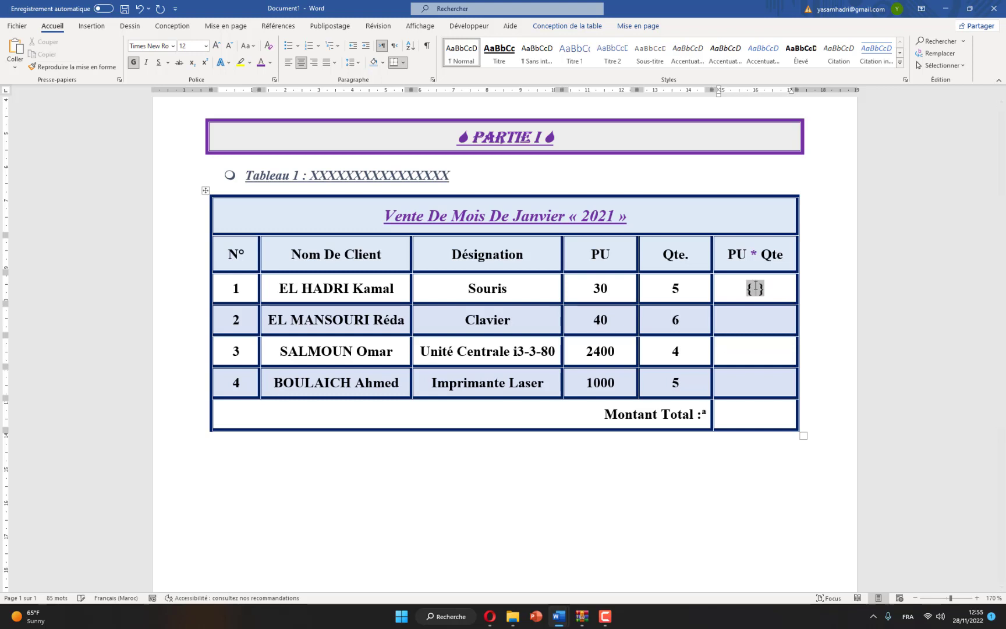
text(=)
text(30* )
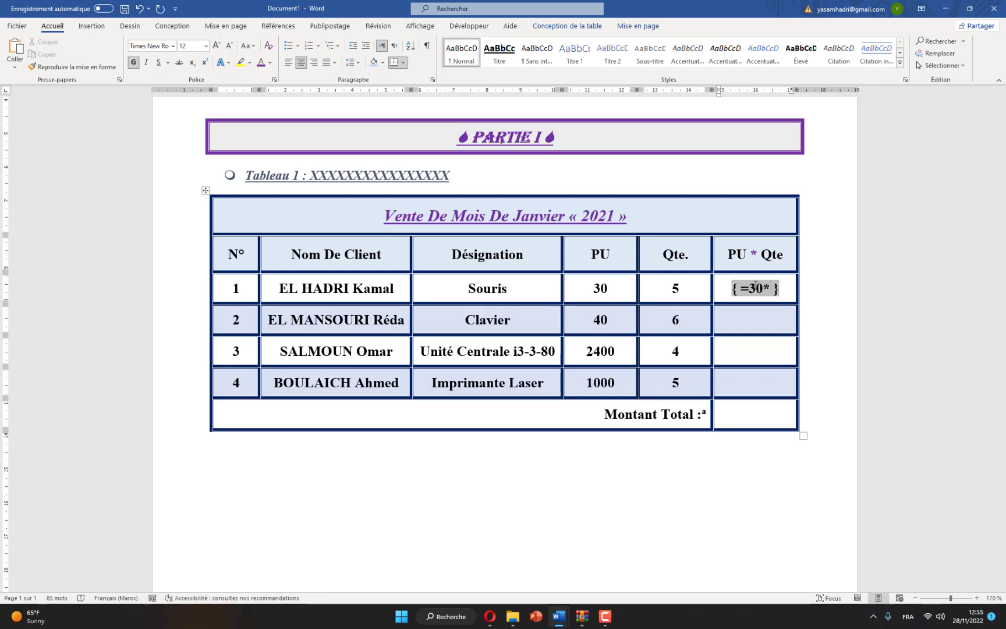
text(5)
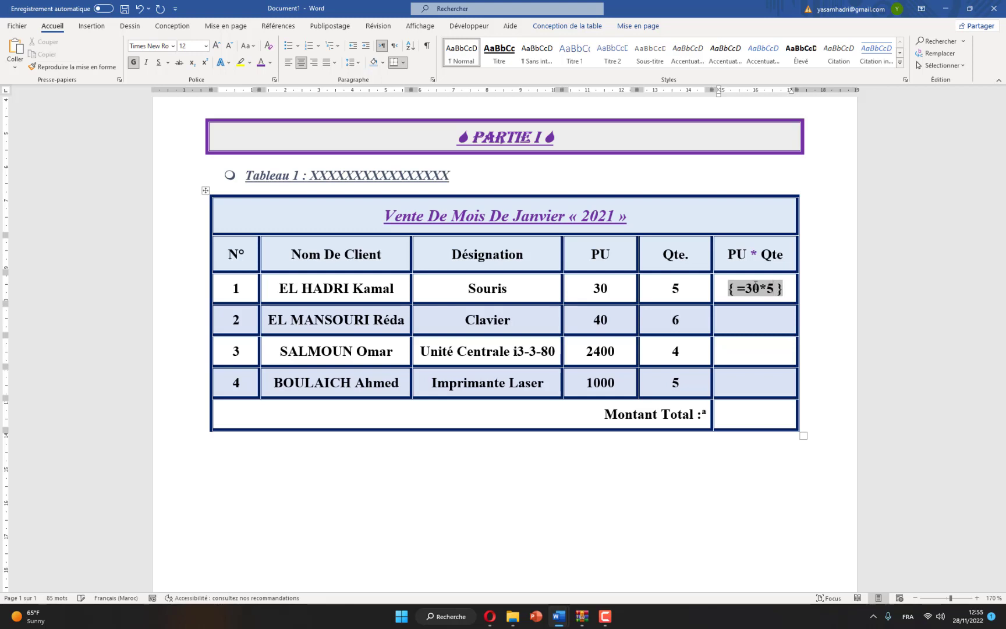